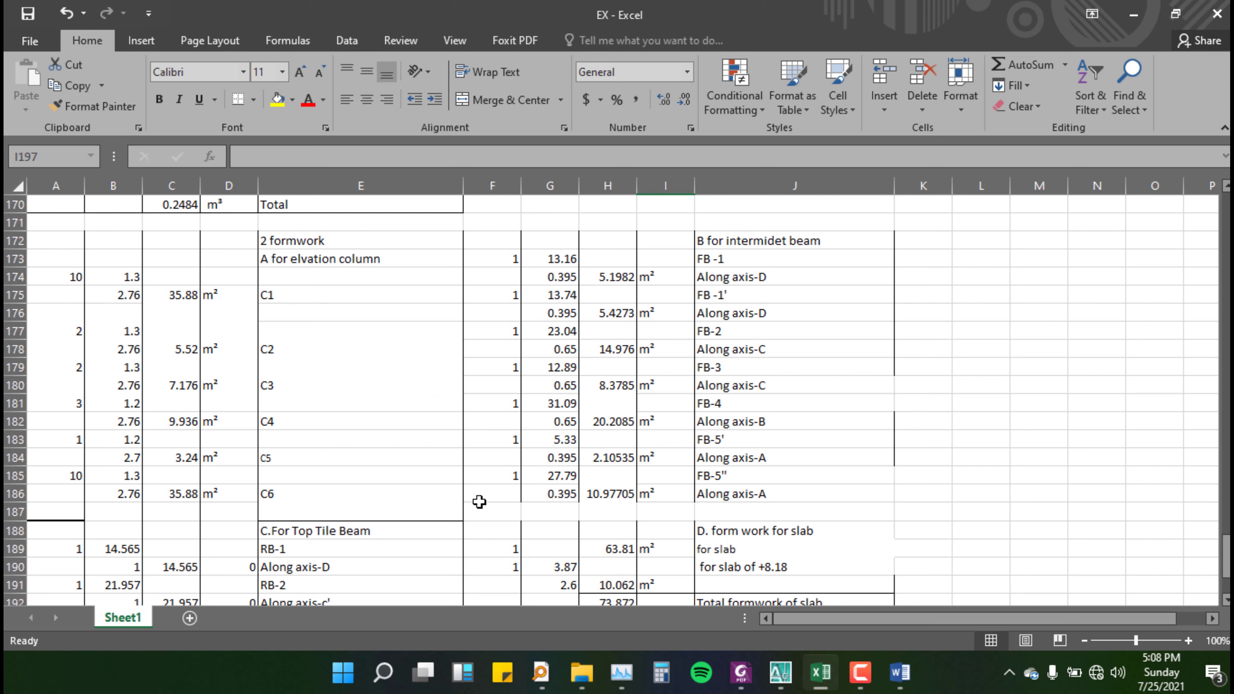
# Step: Switch to the TEN STRUC.dwg drawing in AutoCAD and examine the column elevations with their labels, piece counts and levels
pyautogui.click(780, 672)
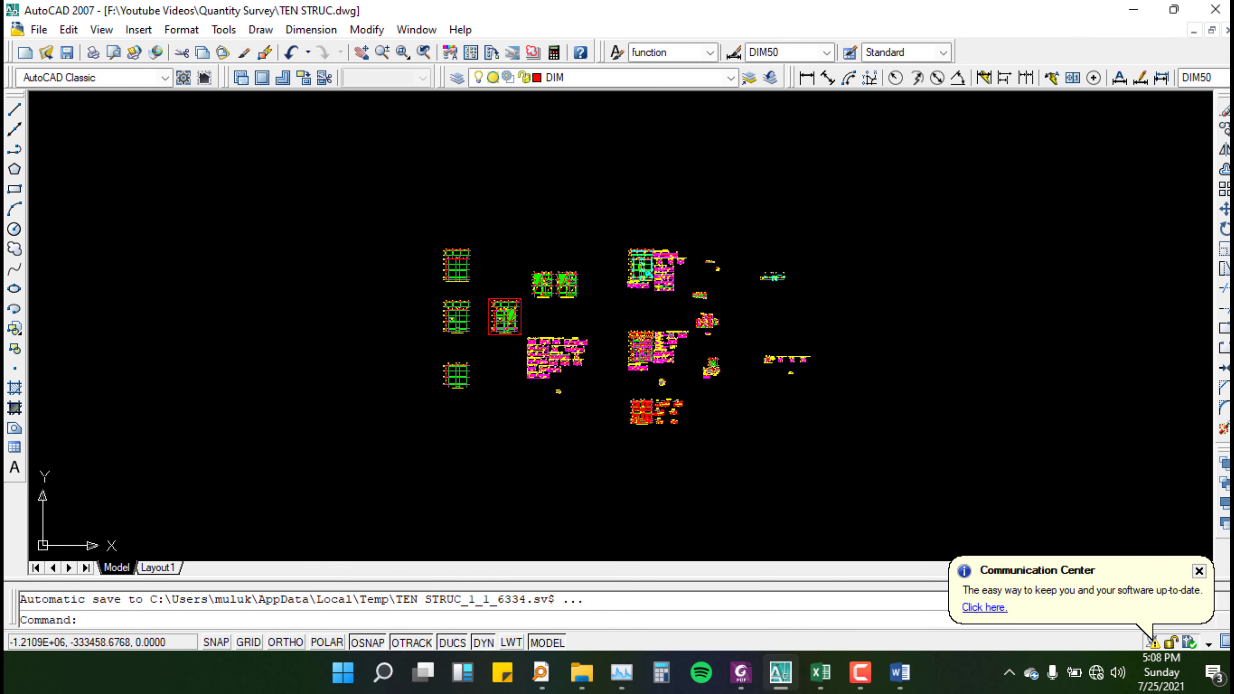
pyautogui.scroll(3, 559, 373)
pyautogui.scroll(-2, 468, 286)
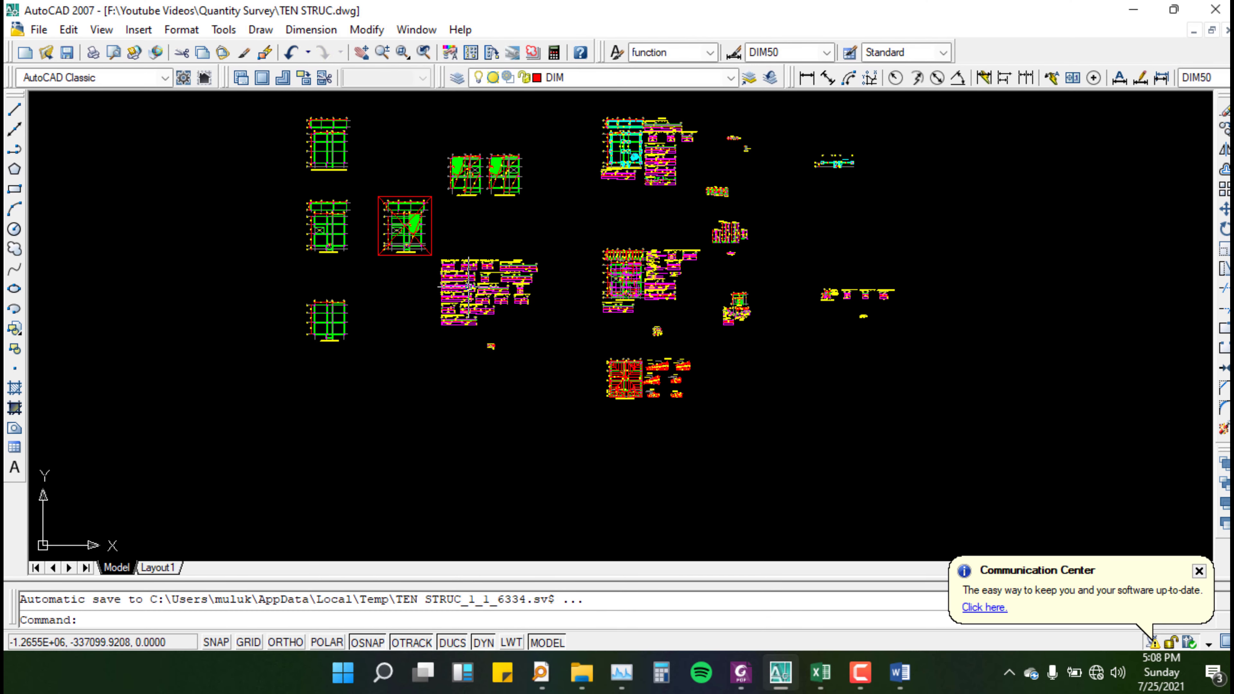
pyautogui.scroll(2, 730, 209)
pyautogui.scroll(2, 702, 264)
pyautogui.scroll(6, 703, 264)
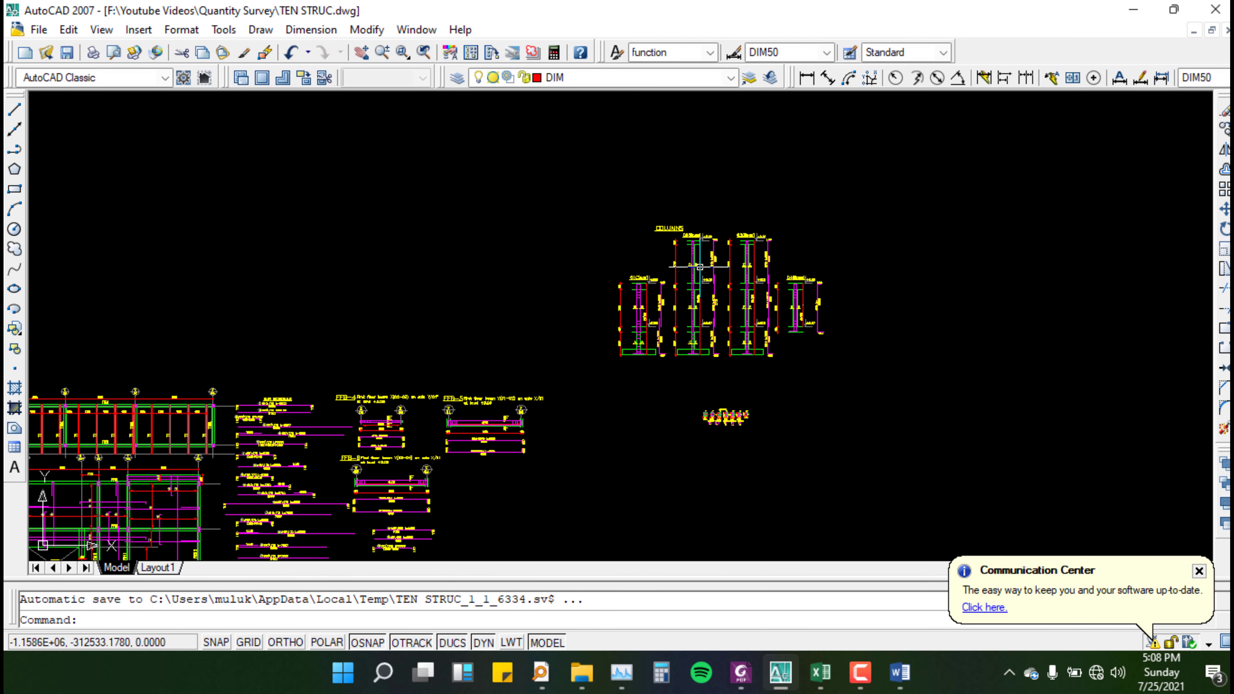
pyautogui.scroll(3, 649, 314)
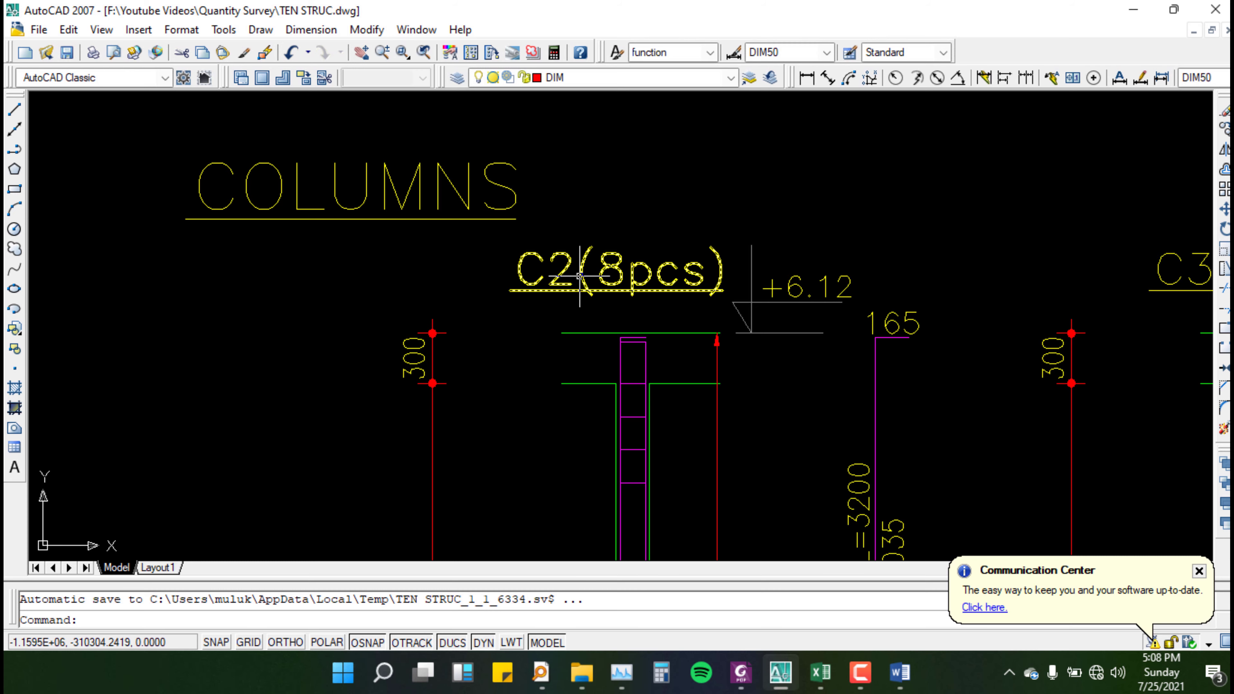
pyautogui.scroll(-5, 519, 238)
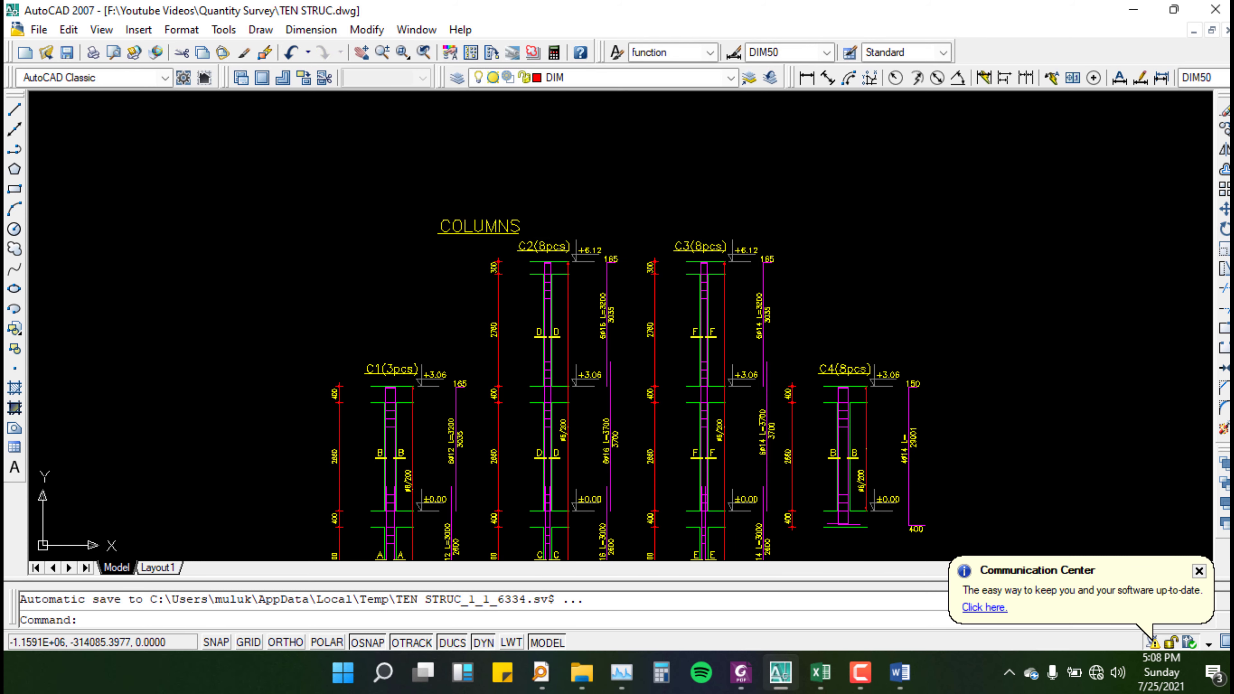
pyautogui.scroll(3, 557, 460)
pyautogui.scroll(-4, 539, 141)
pyautogui.scroll(5, 535, 233)
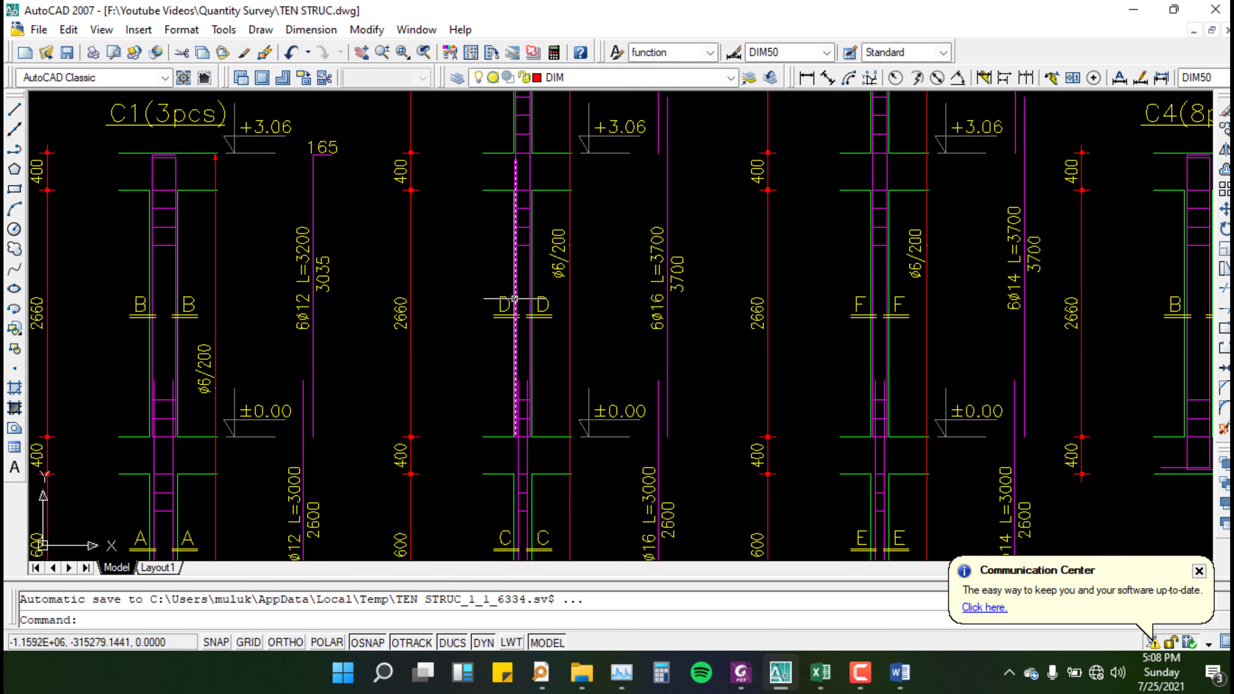
pyautogui.scroll(2, 515, 299)
# Step: Examine the dimensions of the rectangular column sections from Sec.C-C to Sec.F-F below the elevations
pyautogui.scroll(-10, 493, 247)
pyautogui.scroll(12, 512, 217)
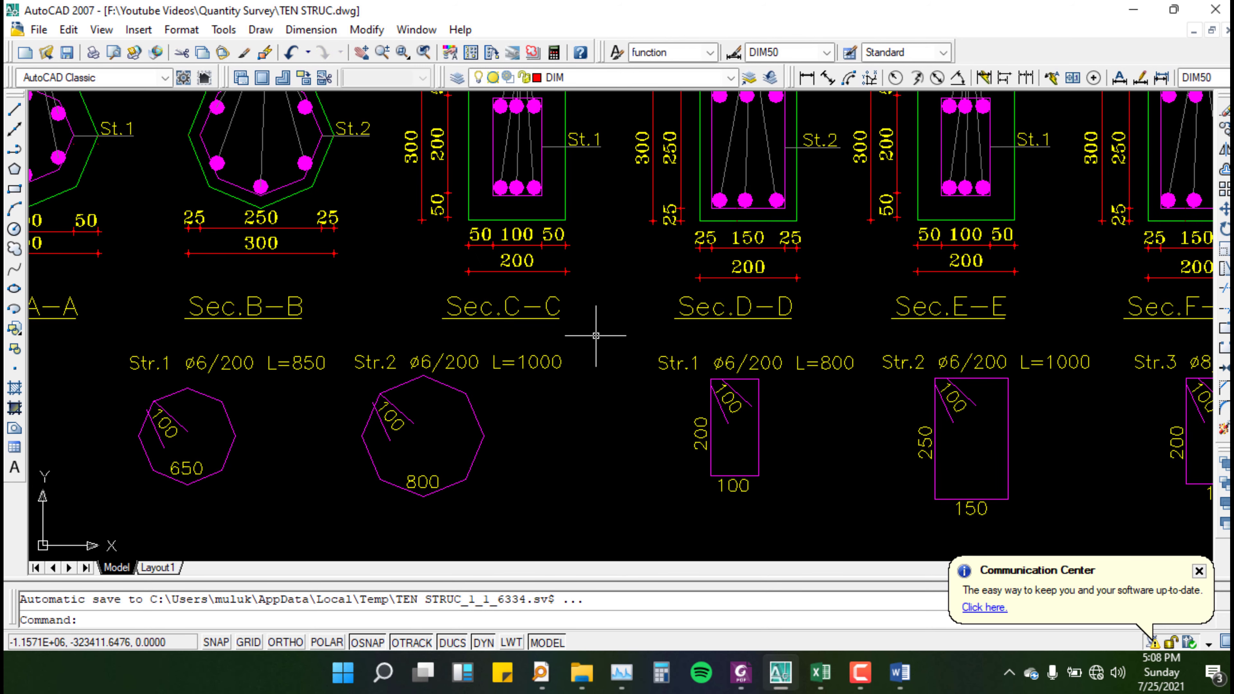
pyautogui.moveTo(807, 265)
pyautogui.mouseDown(button='middle')
pyautogui.moveTo(716, 391)
pyautogui.moveTo(624, 381)
pyautogui.moveTo(611, 403)
pyautogui.mouseUp(button='middle')
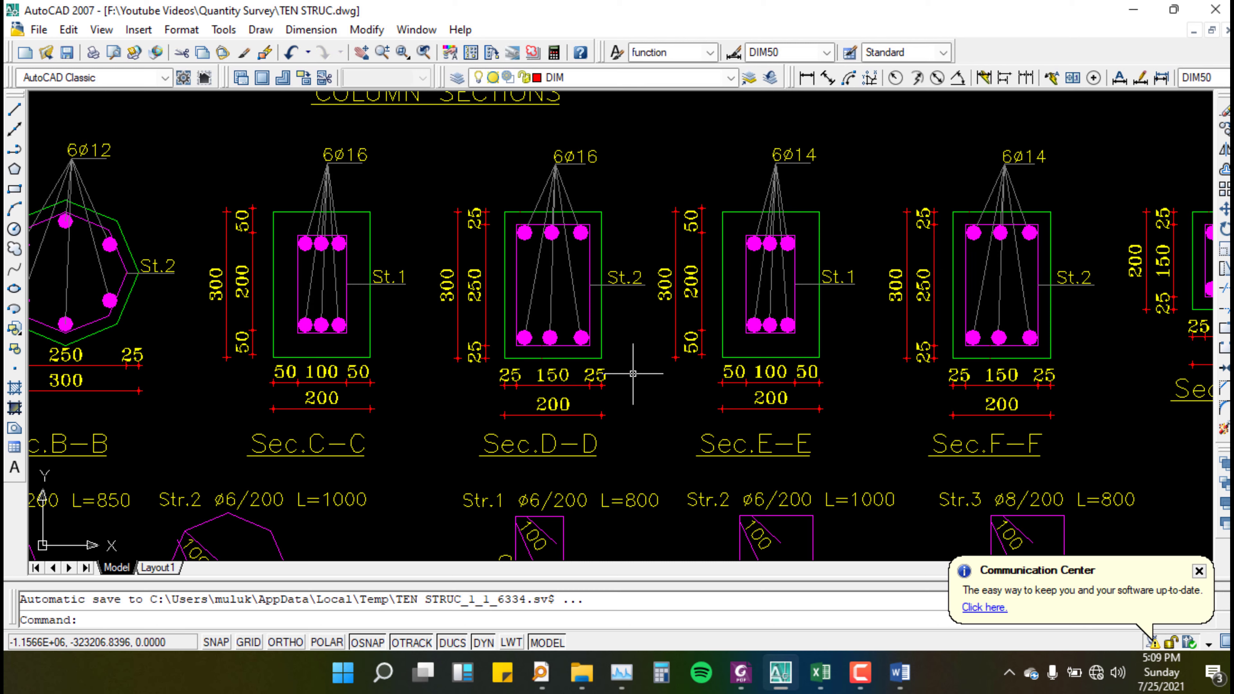
pyautogui.scroll(-2, 671, 369)
pyautogui.scroll(-10, 648, 369)
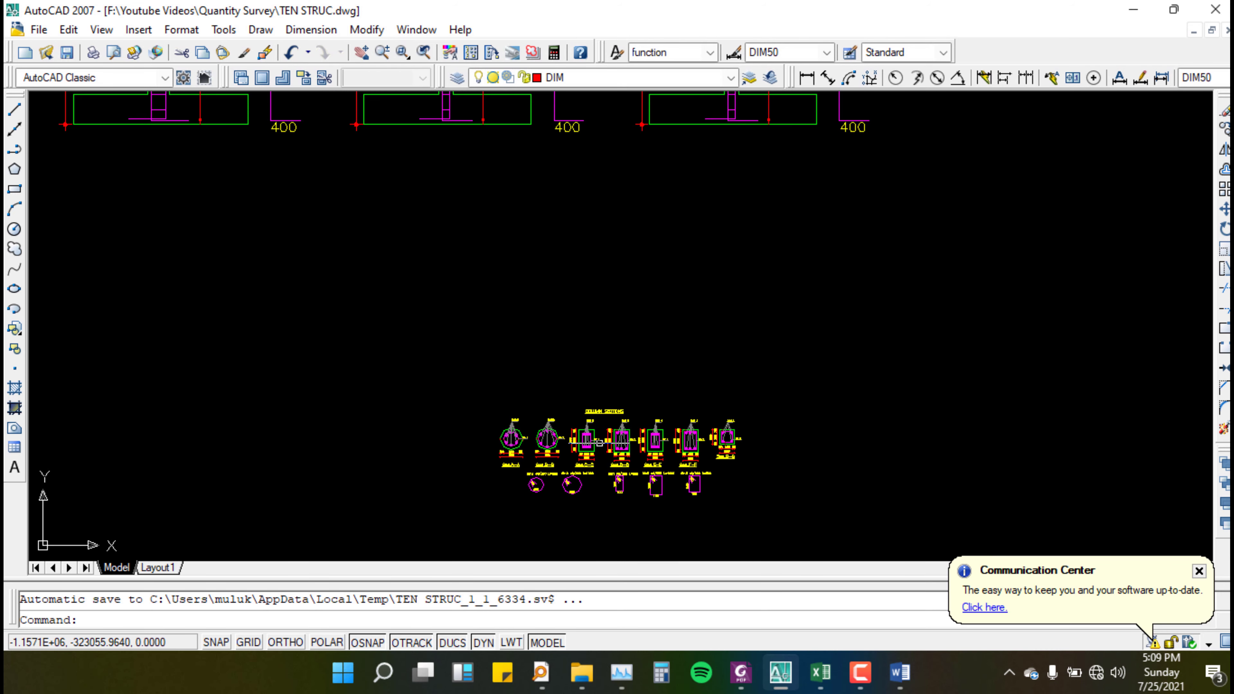
# Step: Check the labels and section marks on the C2 and C1 column elevations
pyautogui.scroll(6, 576, 405)
pyautogui.scroll(-5, 576, 405)
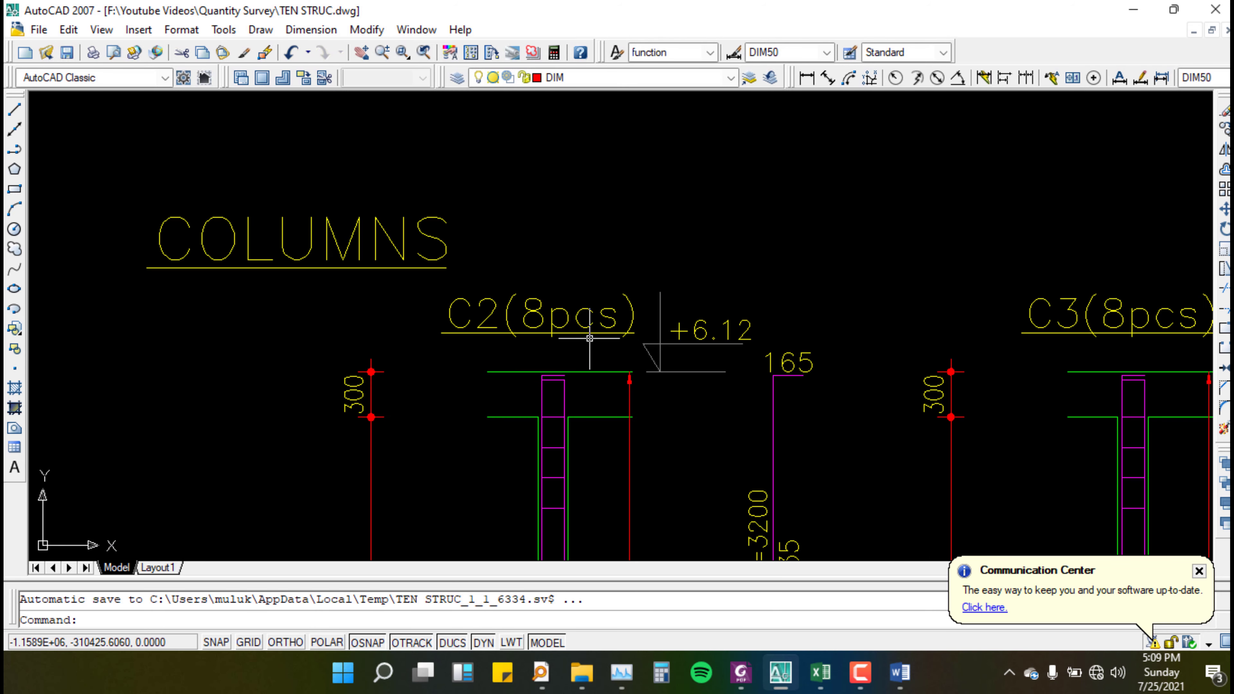
pyautogui.scroll(3, 556, 403)
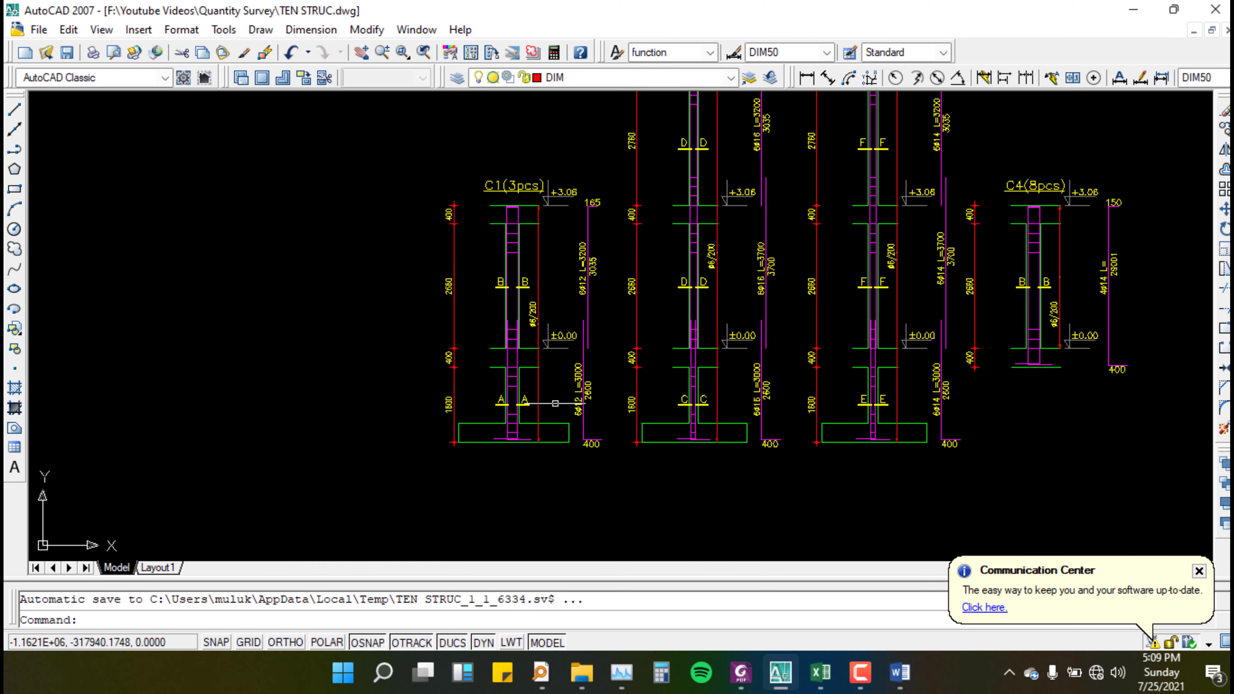
pyautogui.scroll(3, 479, 176)
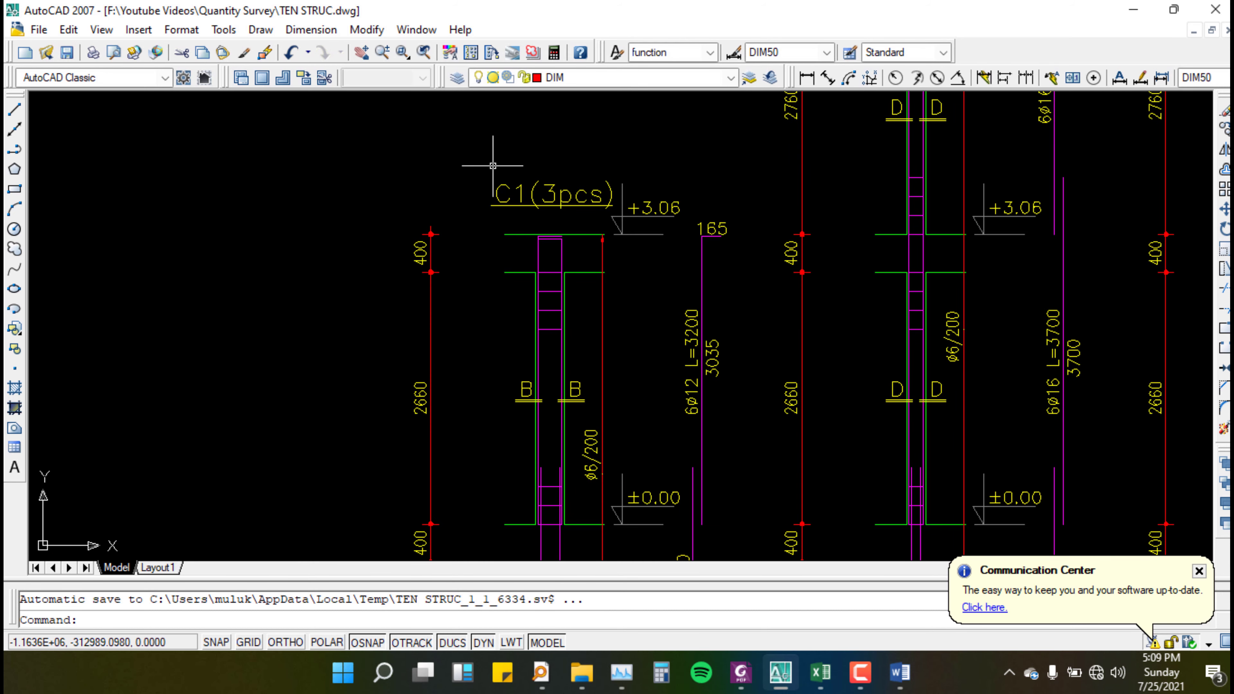
pyautogui.scroll(-5, 493, 165)
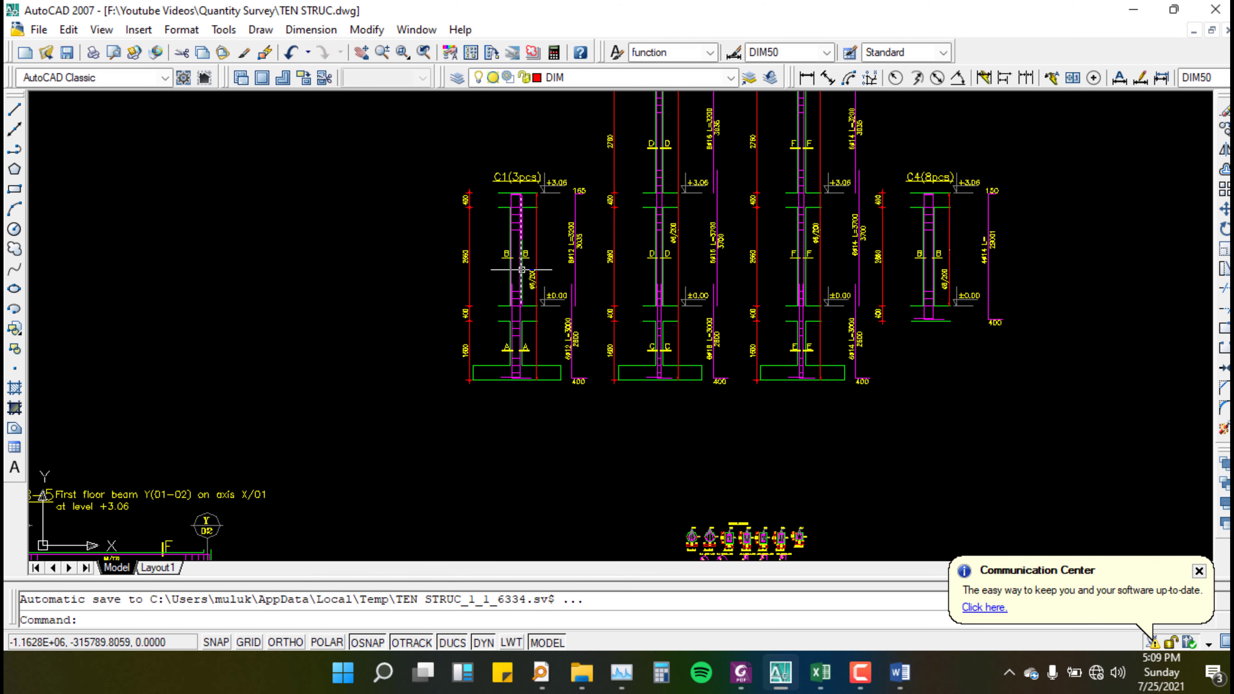
pyautogui.scroll(6, 501, 195)
pyautogui.scroll(-5, 496, 187)
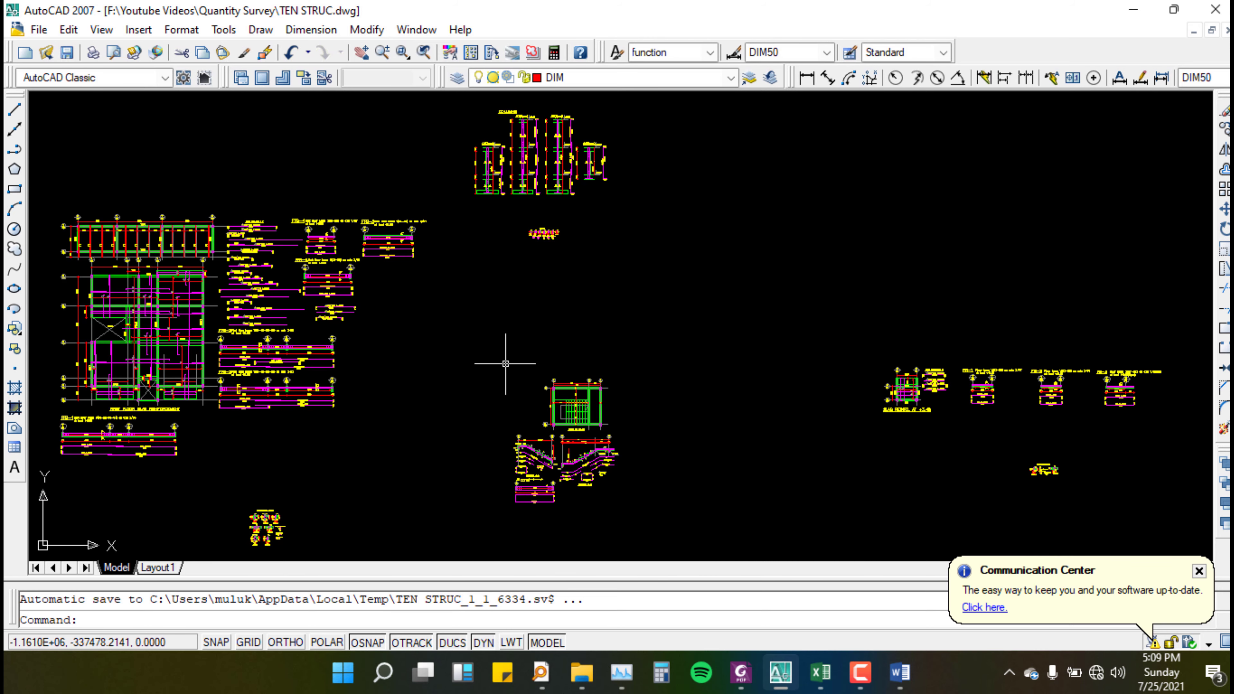
# Step: Compare the shapes and outer dimensions of column sections A-A, B-B and C-C
pyautogui.scroll(3, 543, 290)
pyautogui.scroll(4, 543, 291)
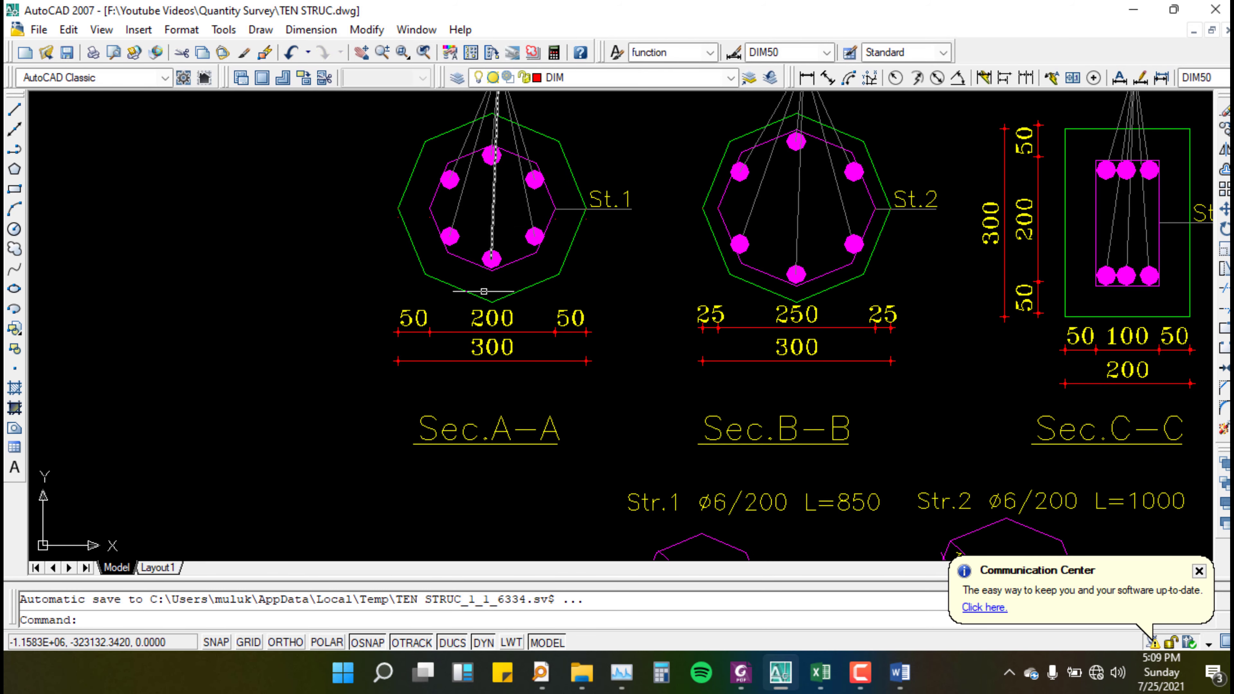
pyautogui.scroll(-2, 602, 380)
pyautogui.scroll(4, 602, 380)
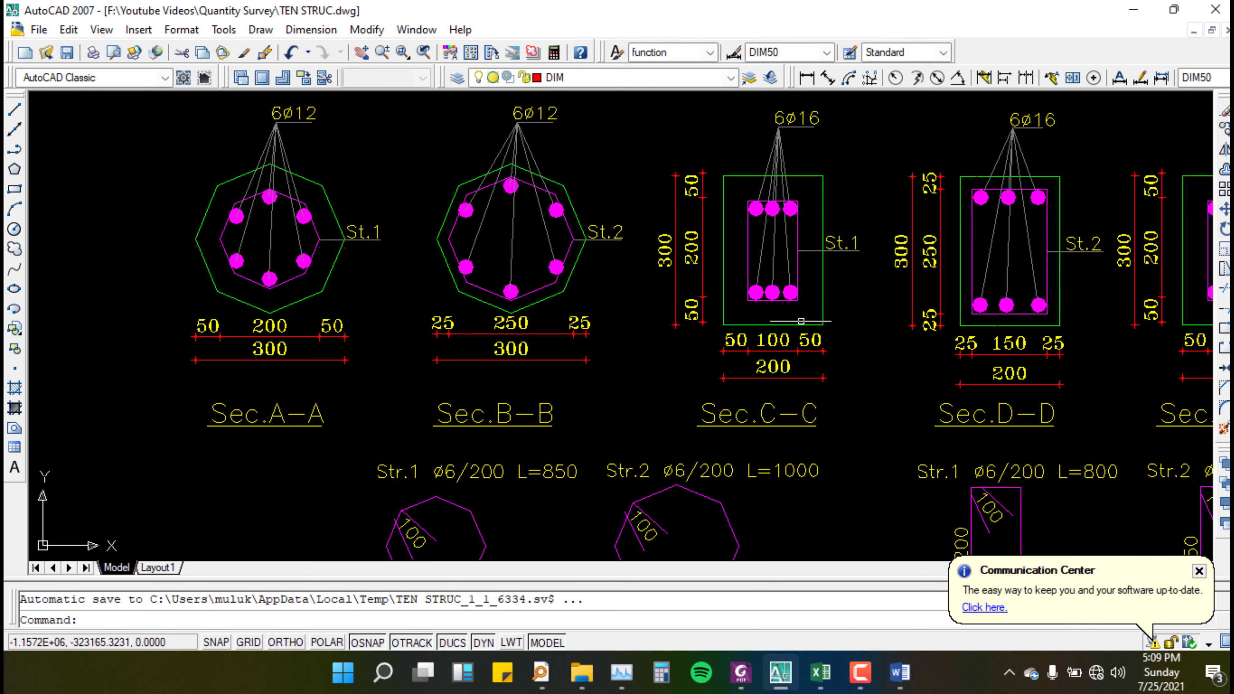
pyautogui.scroll(-2, 316, 362)
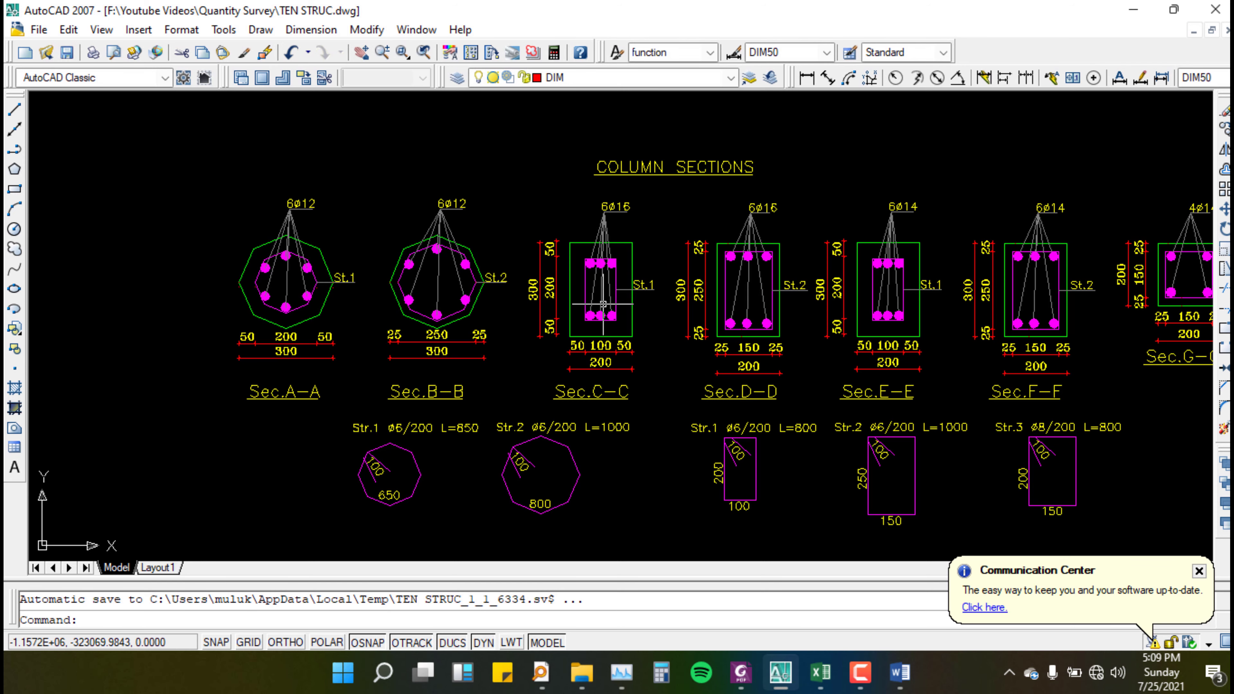
pyautogui.scroll(3, 624, 292)
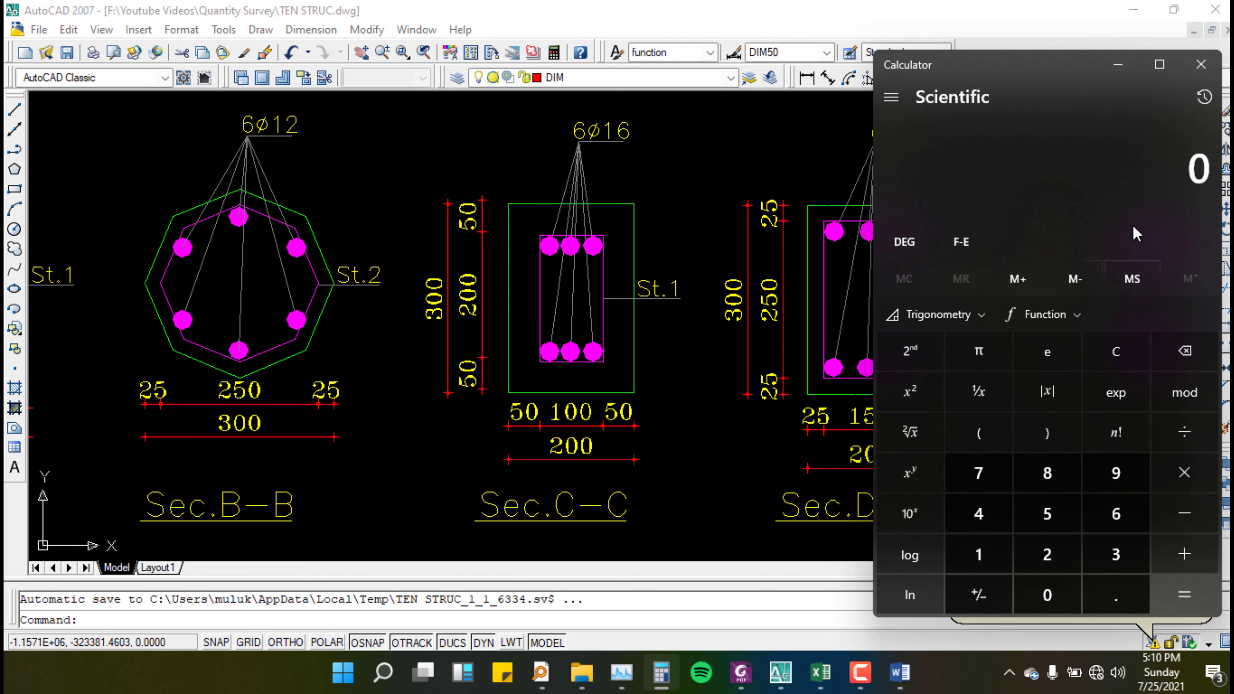
# Step: Calculate the perimeter of the 200 by 300 mm column section in Calculator as 0.2 × 2 + 0.6
pyautogui.write('0.2*')
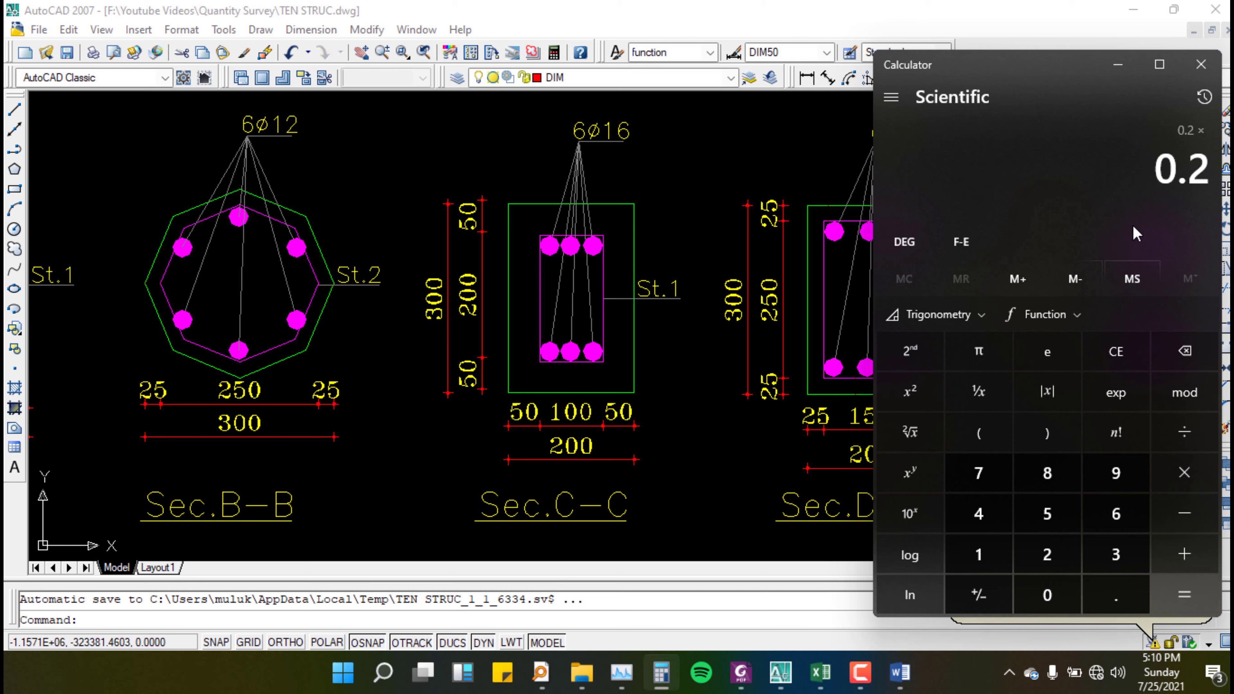
pyautogui.write('2')
pyautogui.press('Return')
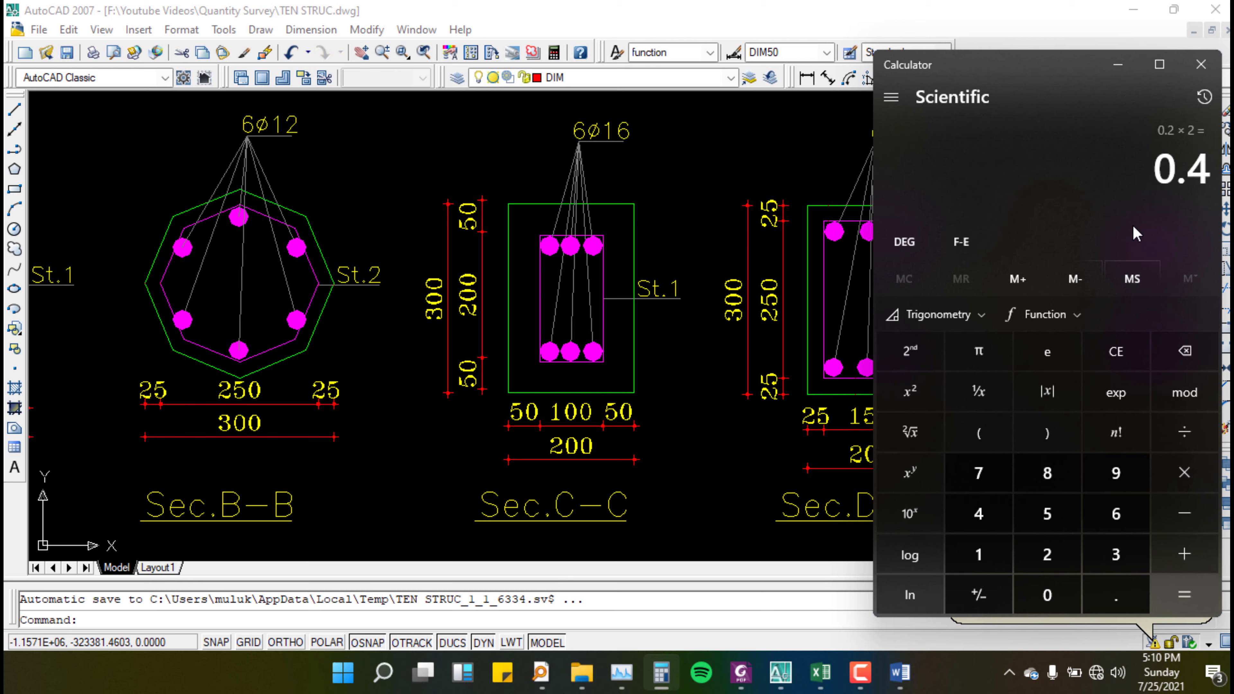
pyautogui.write('+')
pyautogui.write('0.6')
pyautogui.press('Return')
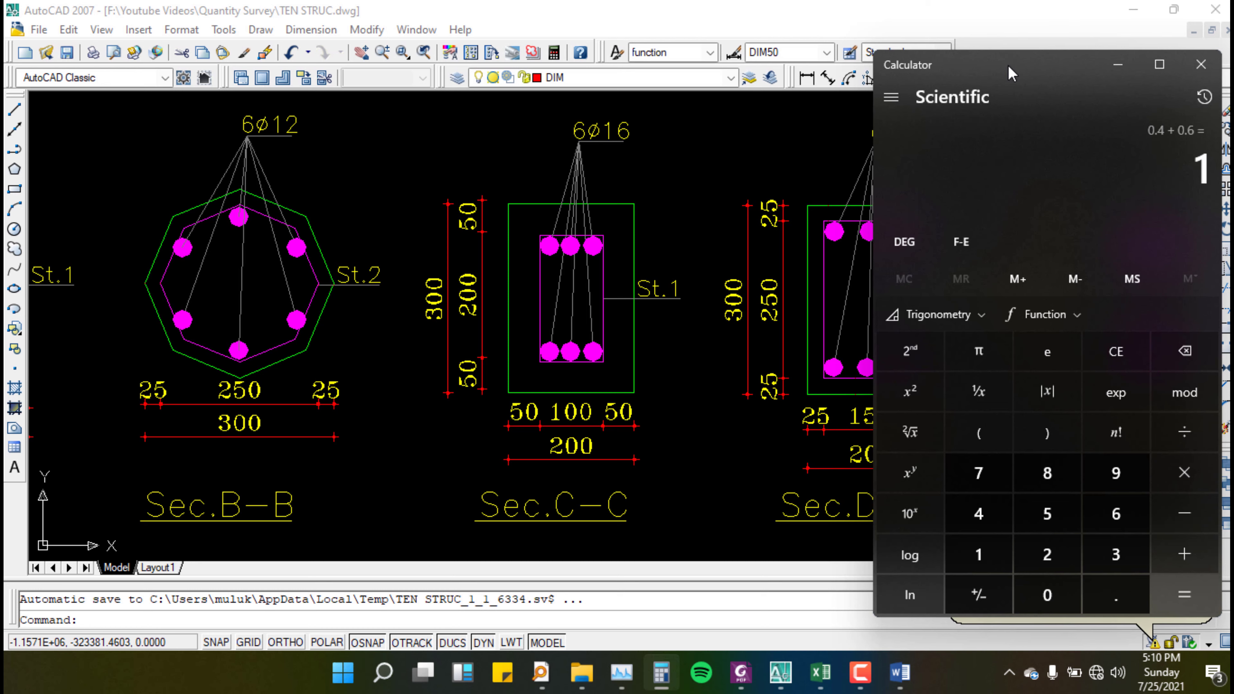
pyautogui.moveTo(1011, 73); pyautogui.dragTo(1013, 53)
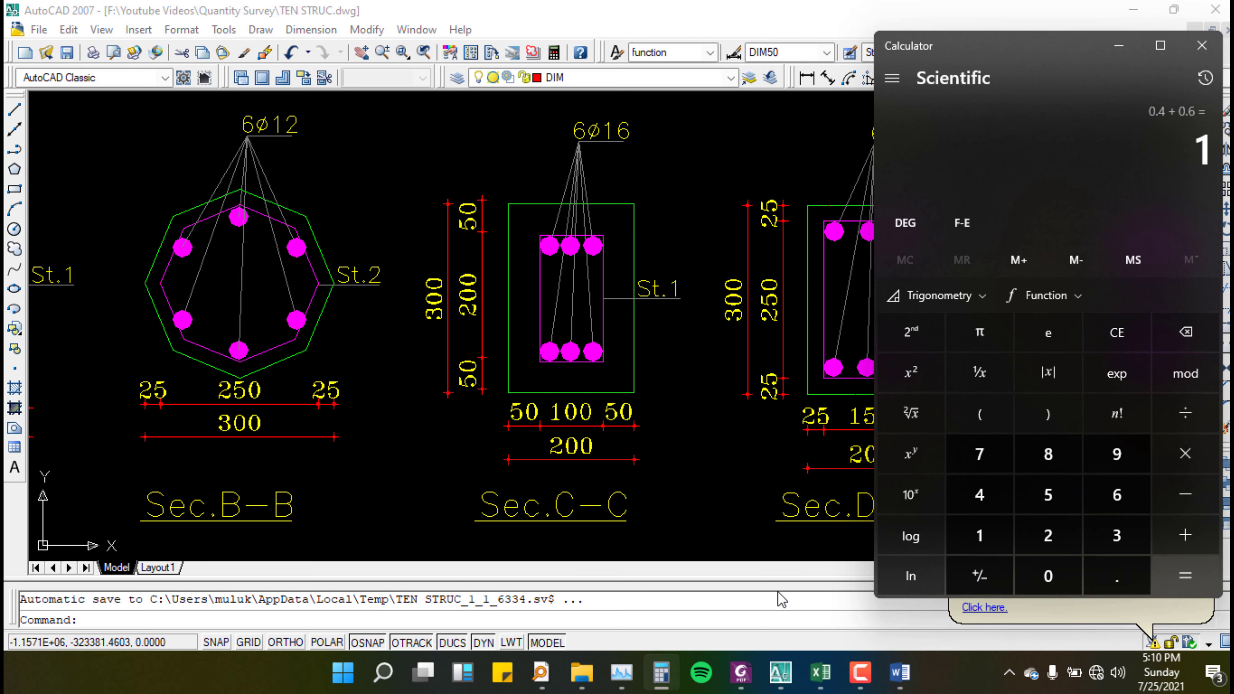
# Step: Switch to the EX workbook in Excel and set the C1 column's formwork perimeter in cell B174 to 1
pyautogui.click(822, 673)
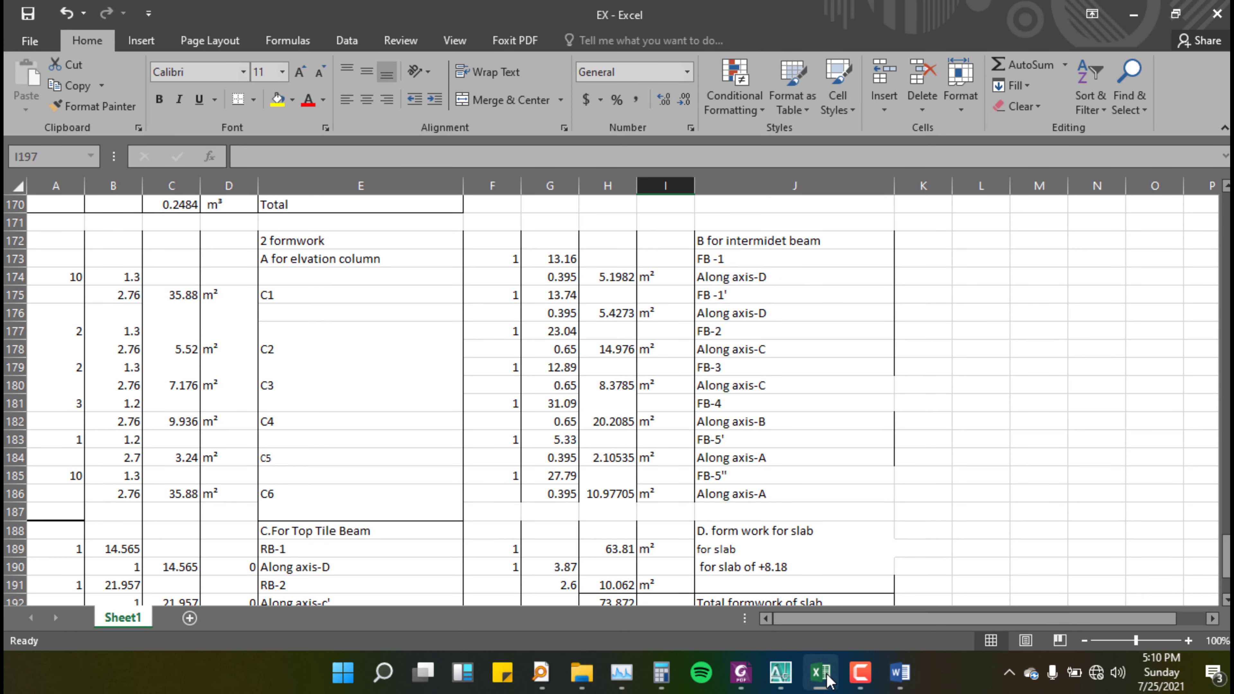
pyautogui.click(108, 274)
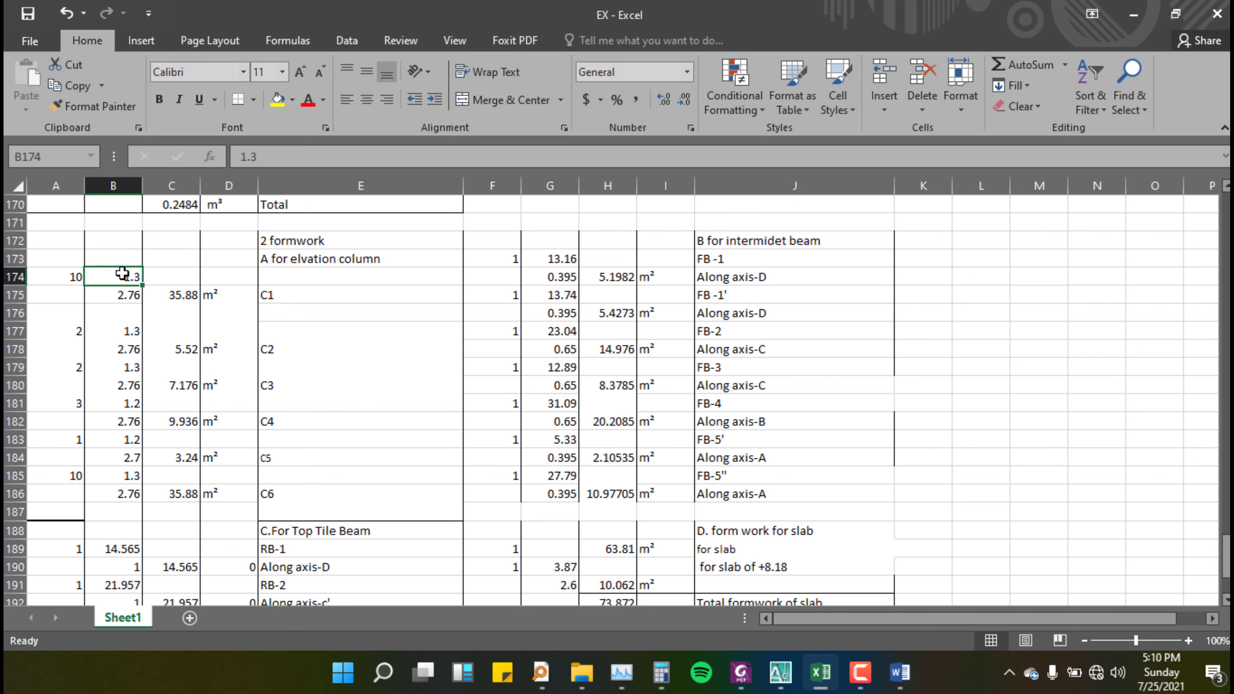
pyautogui.write('1')
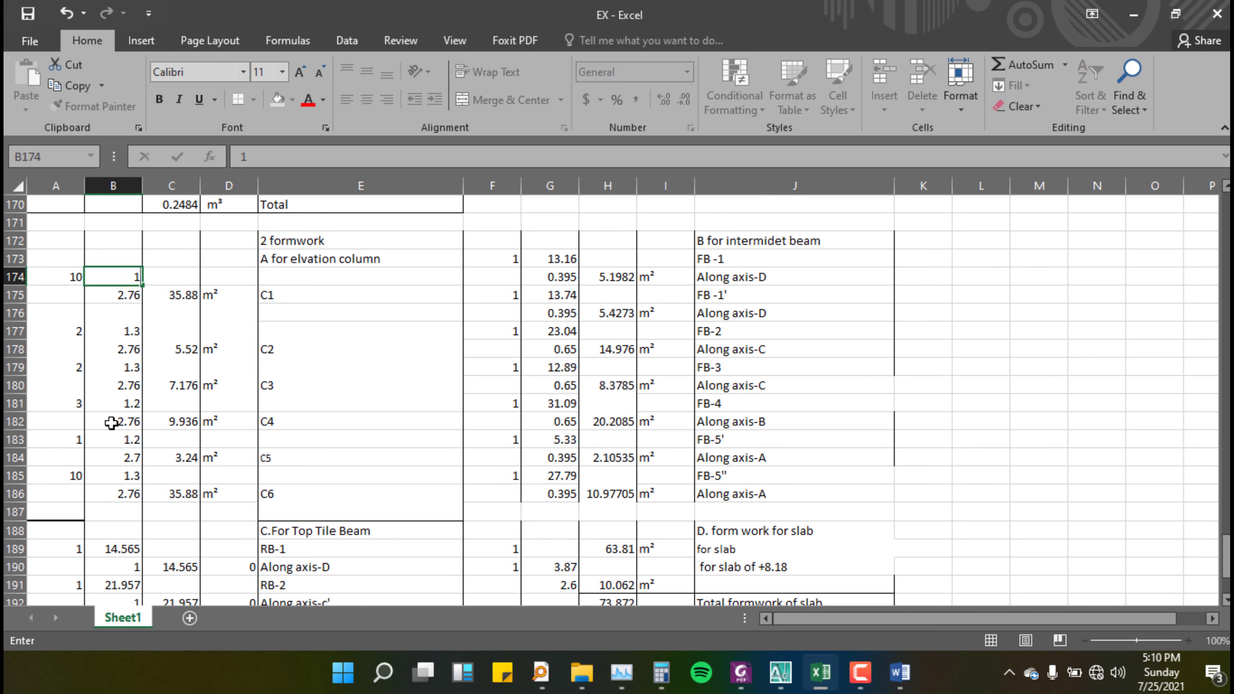
pyautogui.click(100, 293)
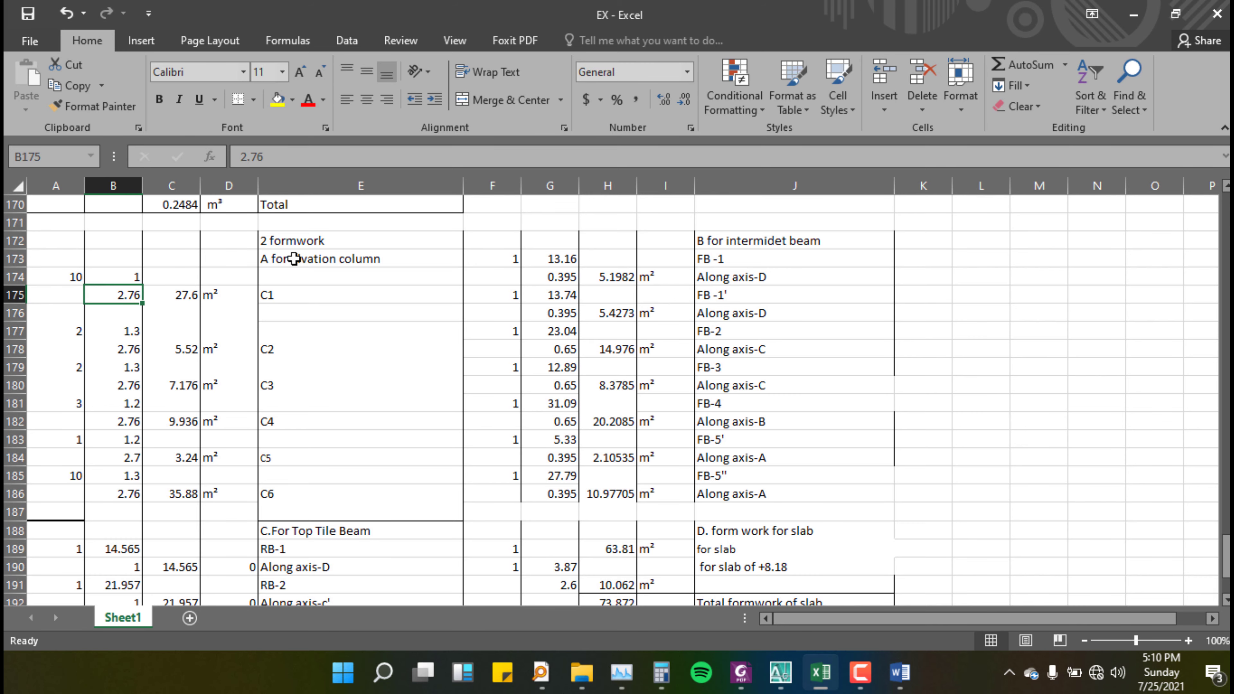
# Step: Return to the AutoCAD drawing and examine the column elevations for column C2's height dimension between levels ±0.00 and +3.06
pyautogui.click(781, 672)
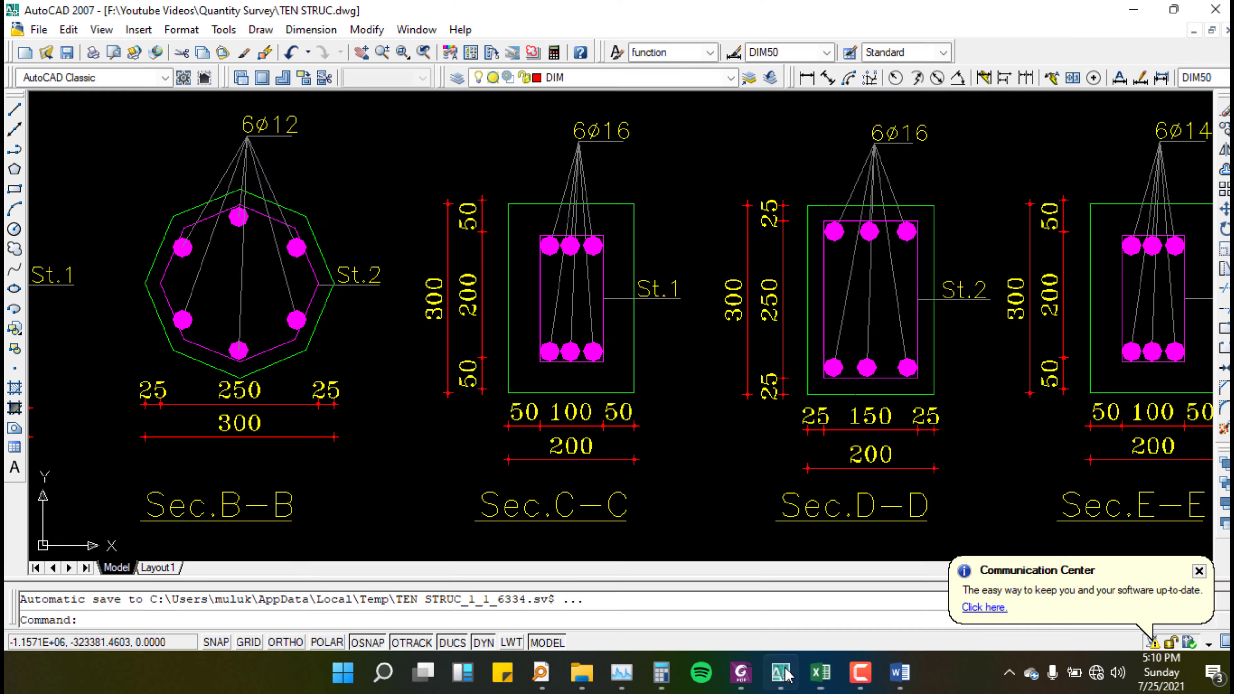
pyautogui.scroll(-8, 603, 350)
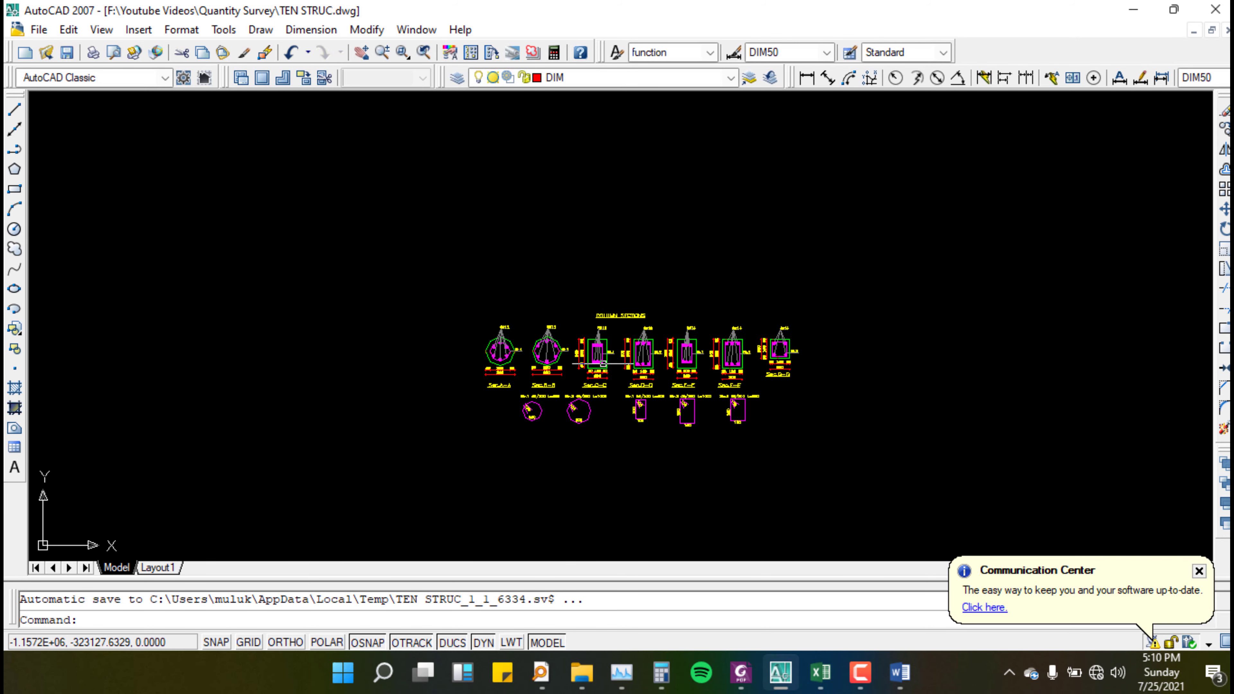
pyautogui.scroll(-3, 610, 362)
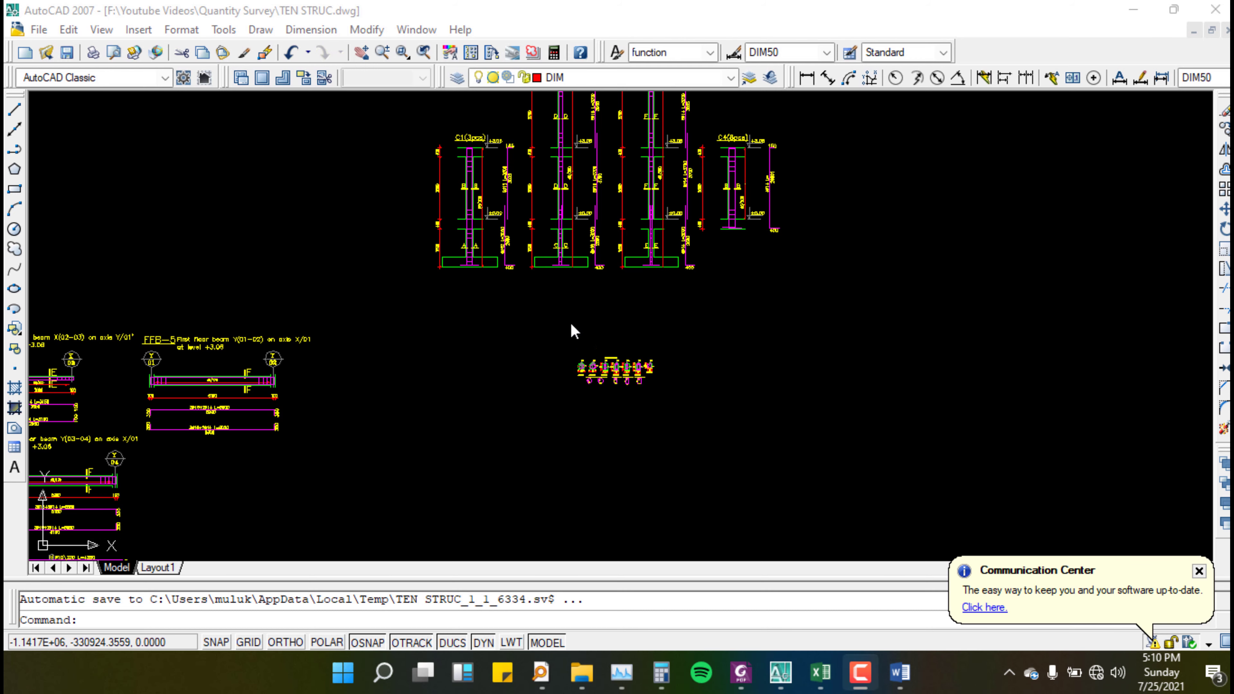
pyautogui.scroll(-5, 554, 194)
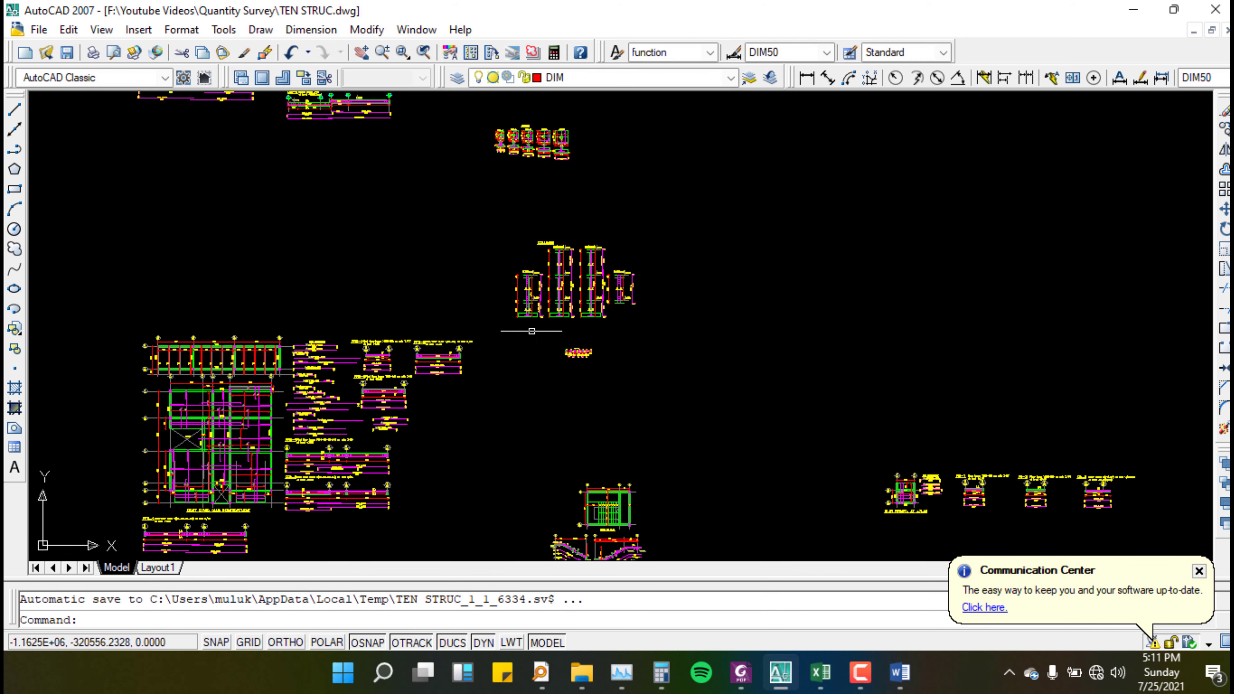
pyautogui.scroll(3, 539, 257)
pyautogui.scroll(-2, 530, 245)
pyautogui.scroll(4, 527, 226)
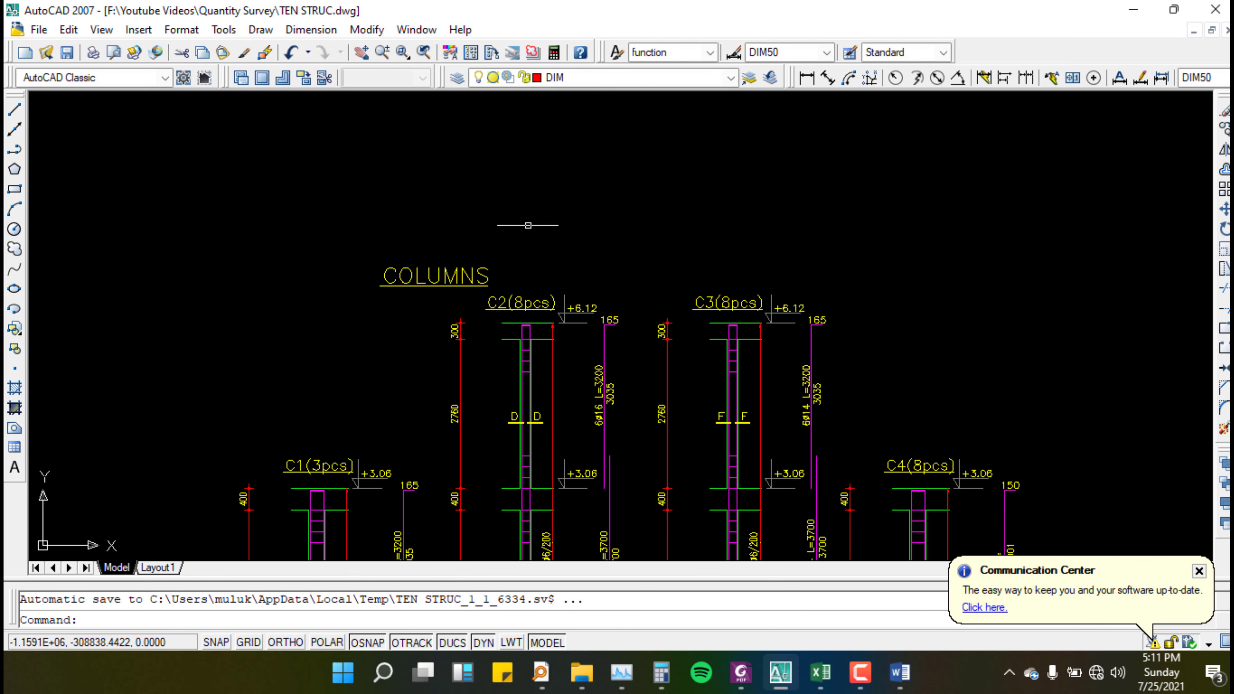
pyautogui.scroll(-4, 444, 282)
pyautogui.scroll(2, 486, 316)
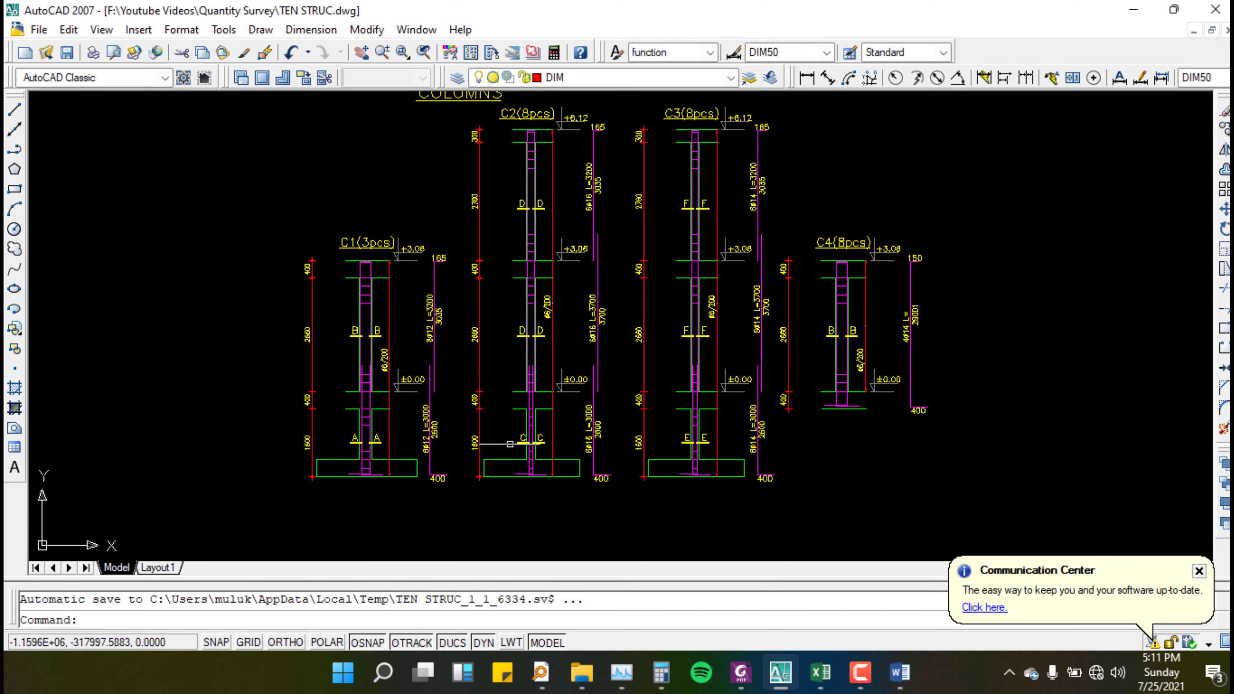
pyautogui.scroll(2, 525, 420)
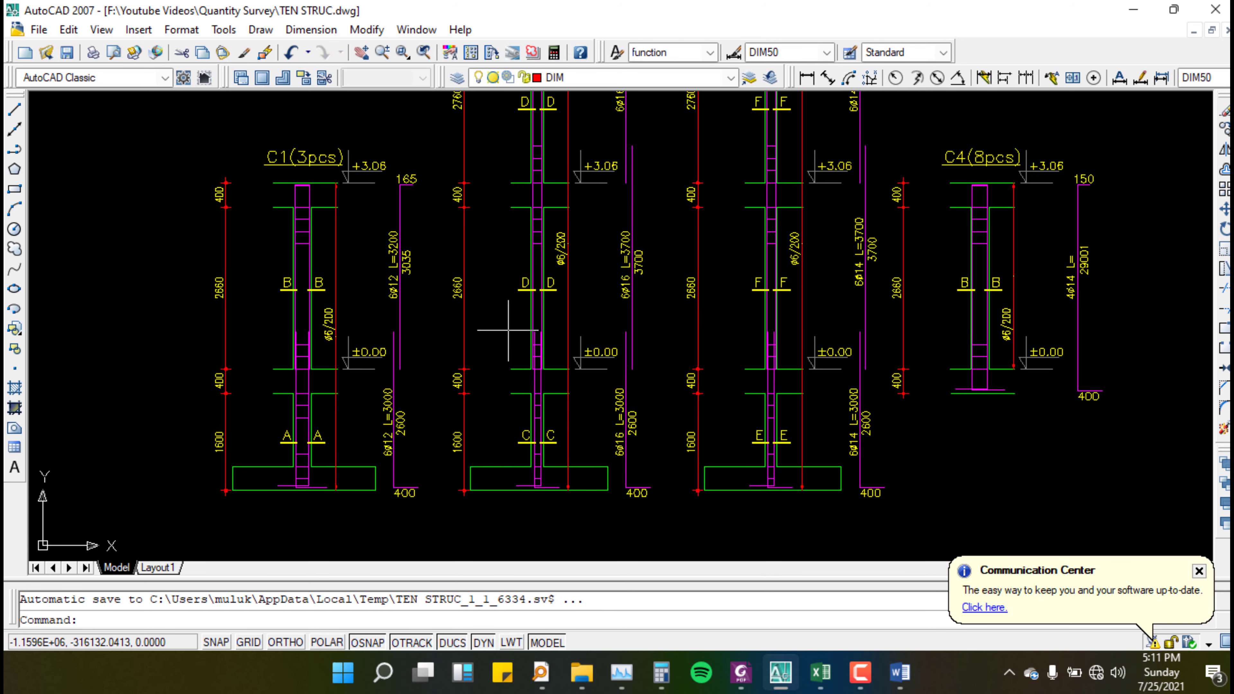
pyautogui.scroll(2, 535, 256)
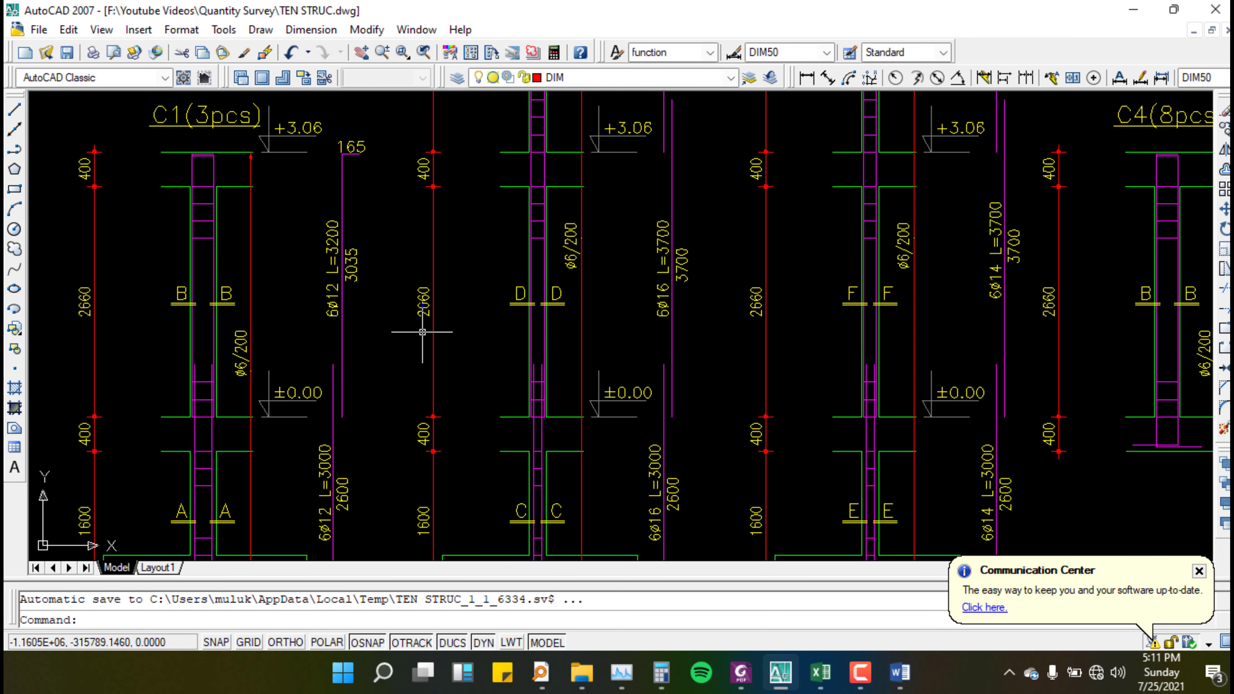
pyautogui.scroll(4, 423, 330)
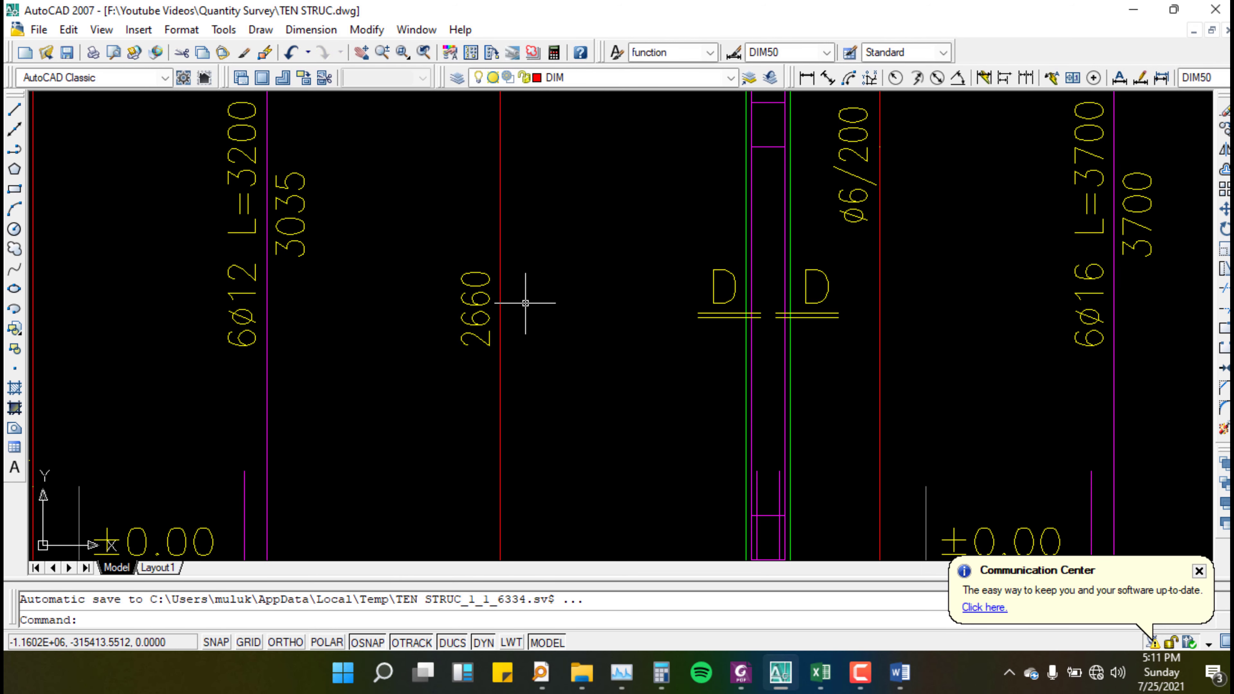
# Step: Switch back to the EX workbook in Excel and set the C1 column's formwork height in cell B175 to 2.66
pyautogui.click(1134, 10)
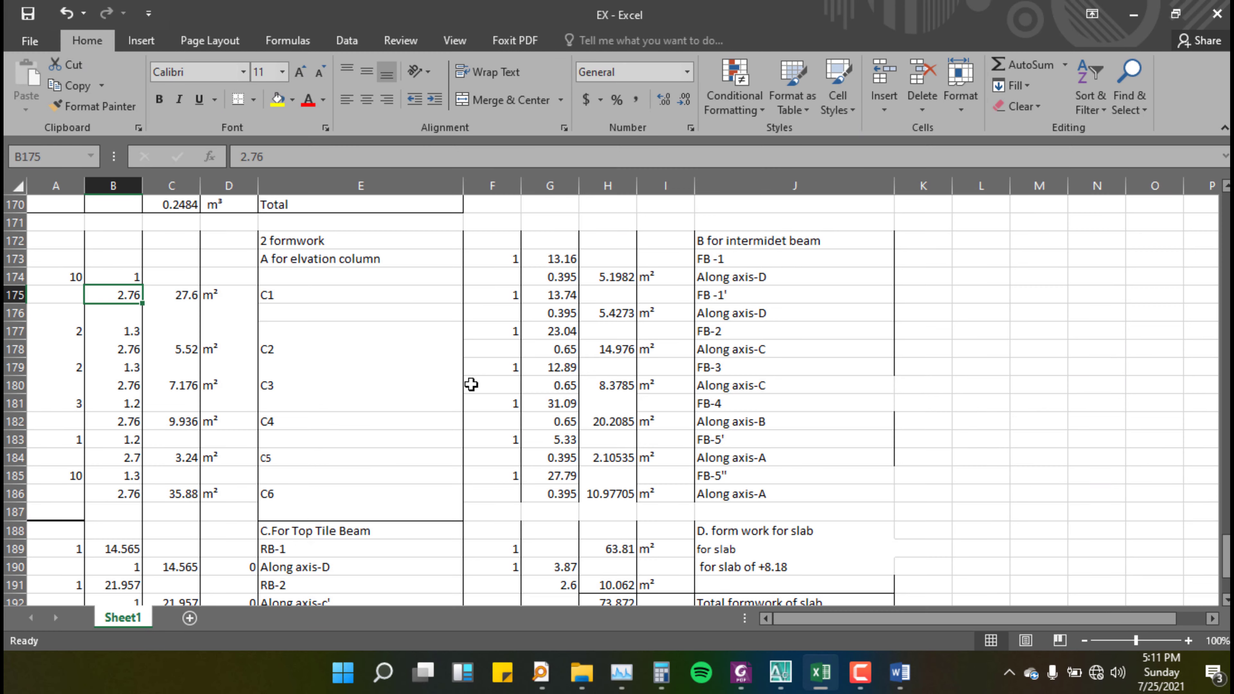
pyautogui.write('2.6')
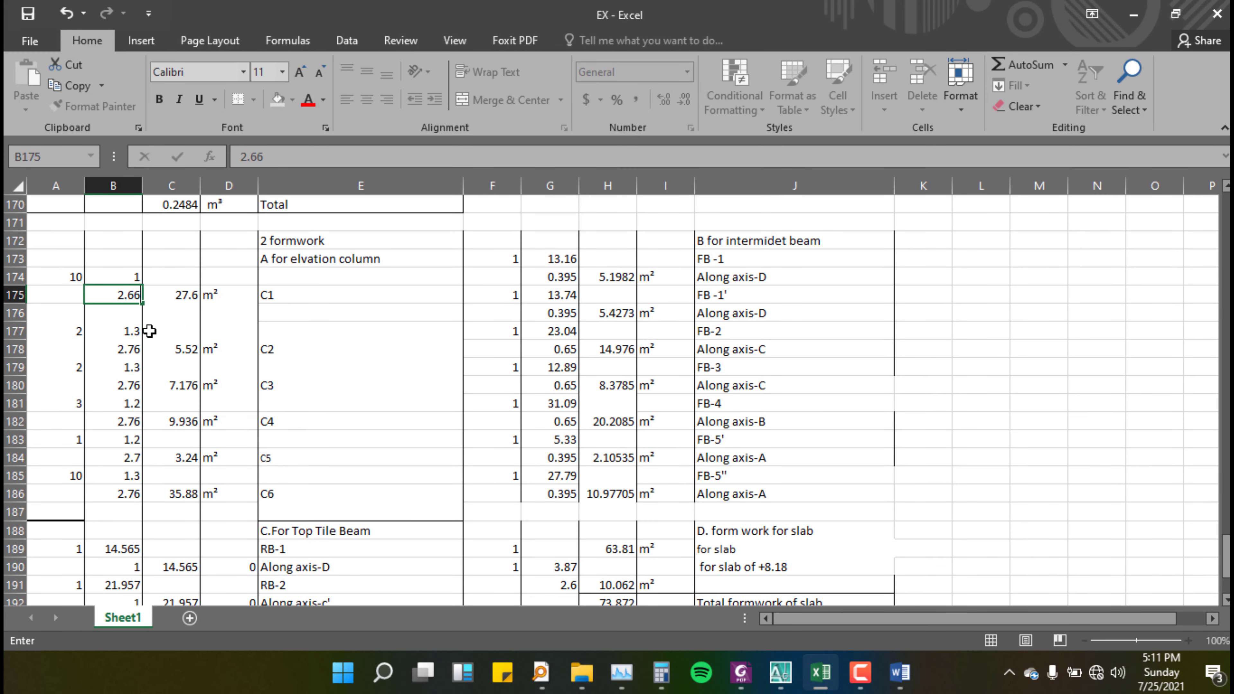
pyautogui.write('6')
pyautogui.click(133, 274)
pyautogui.click(135, 298)
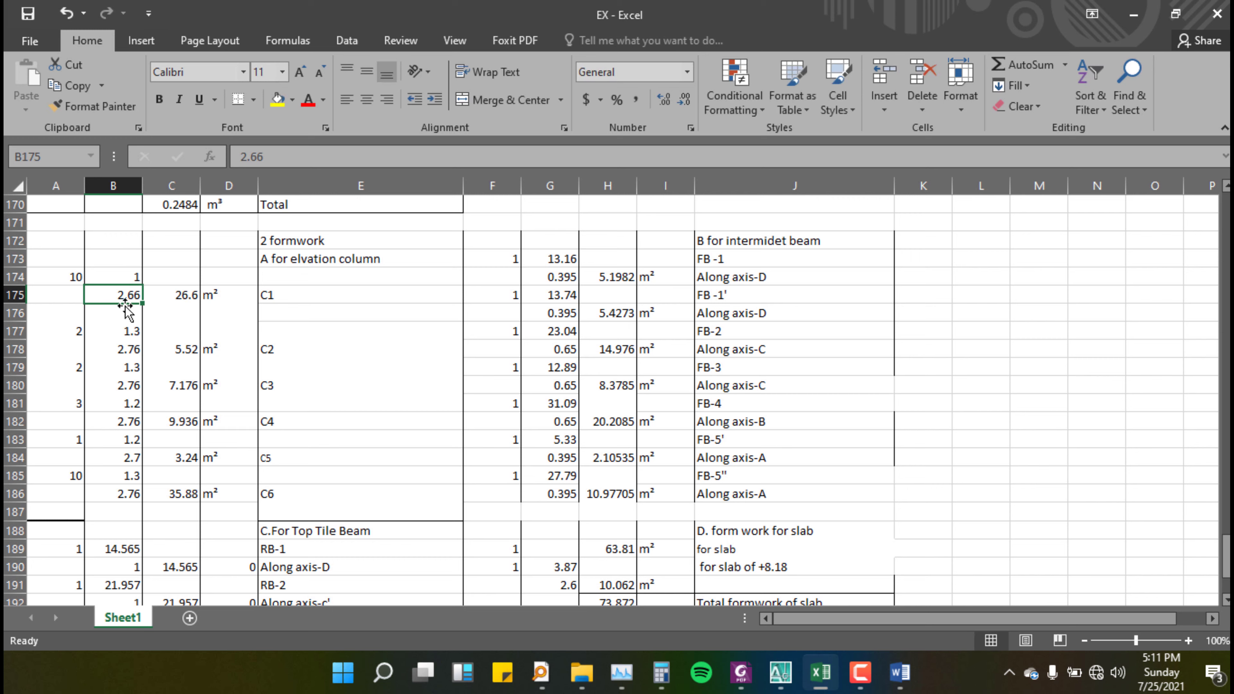
pyautogui.click(107, 276)
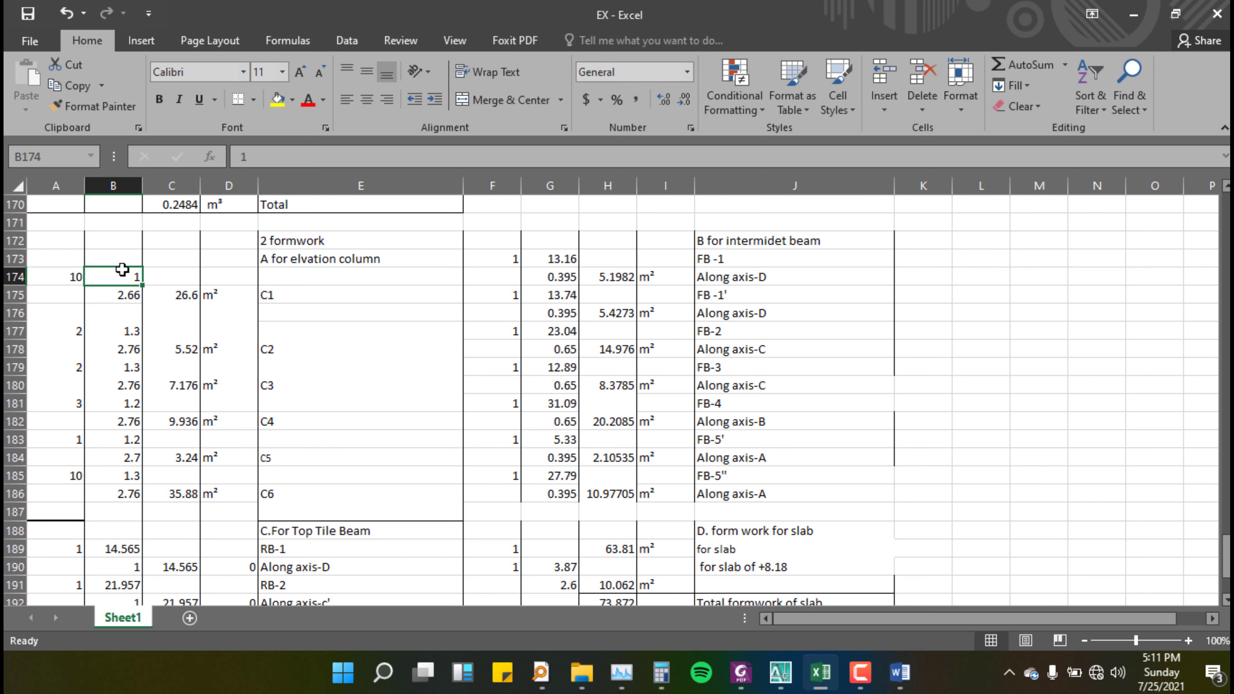
pyautogui.click(63, 277)
# Step: Return to the AutoCAD drawing and look up the piece count in column C2's elevation title
pyautogui.click(820, 681)
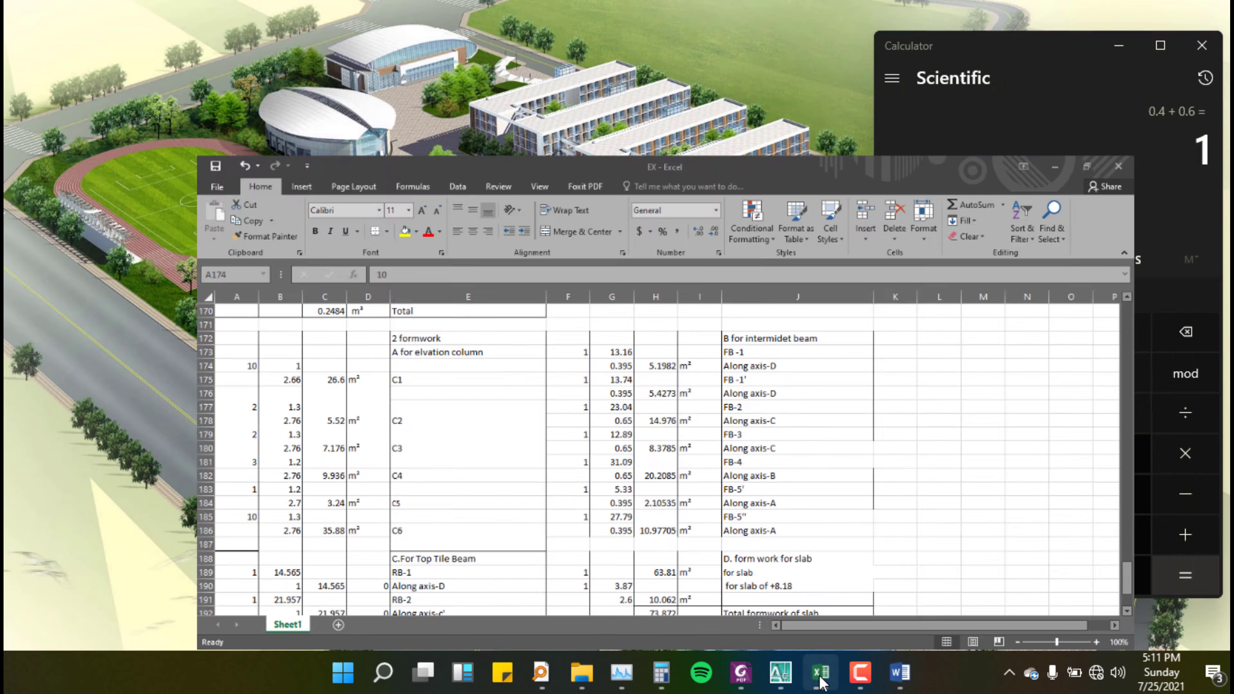
pyautogui.click(821, 680)
pyautogui.click(778, 677)
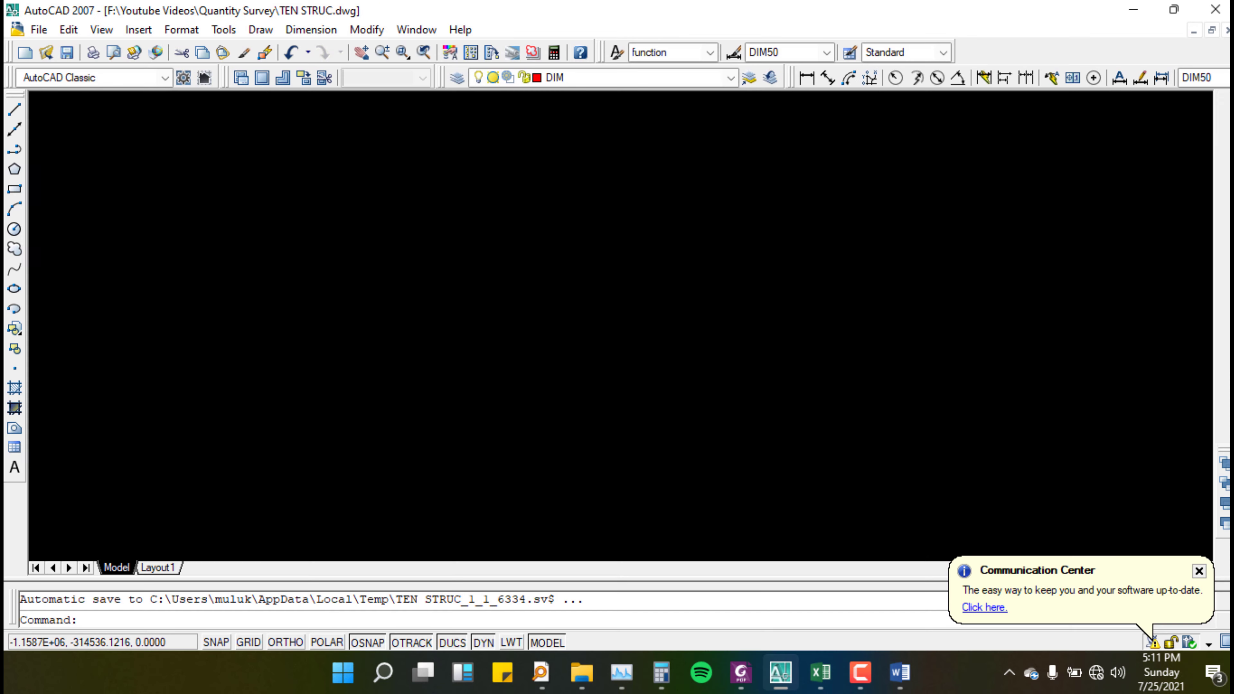
pyautogui.scroll(-4, 557, 180)
pyautogui.scroll(10, 559, 185)
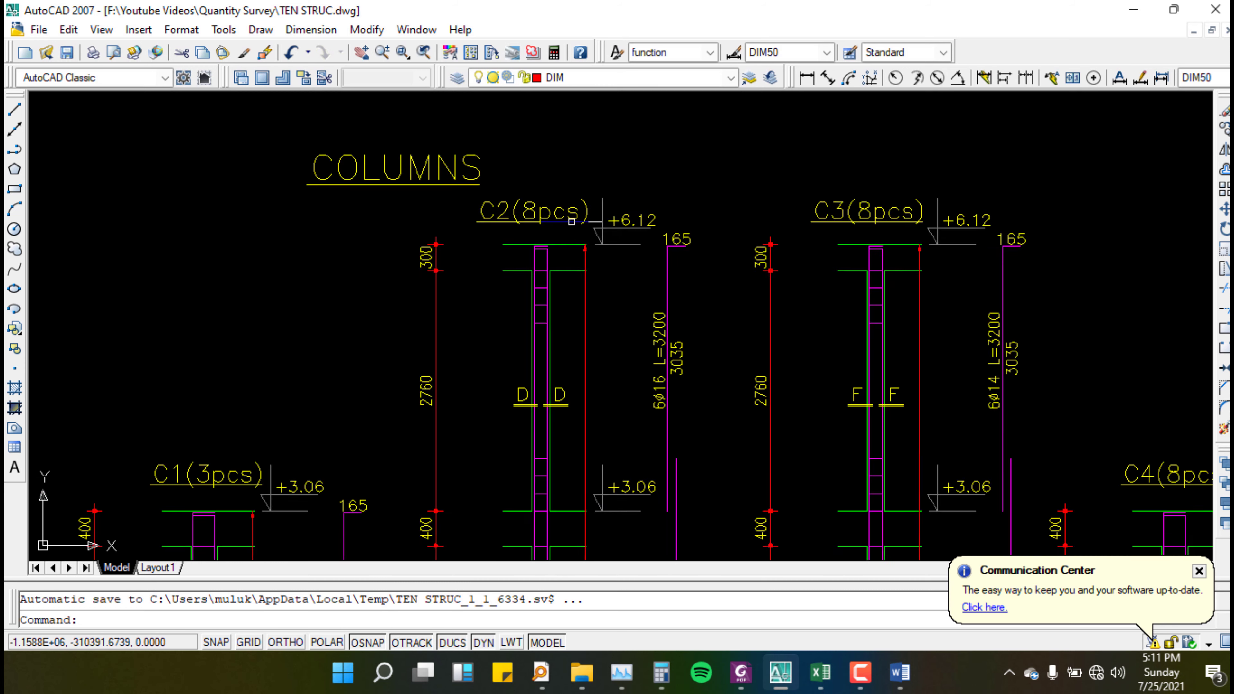
pyautogui.scroll(-10, 622, 220)
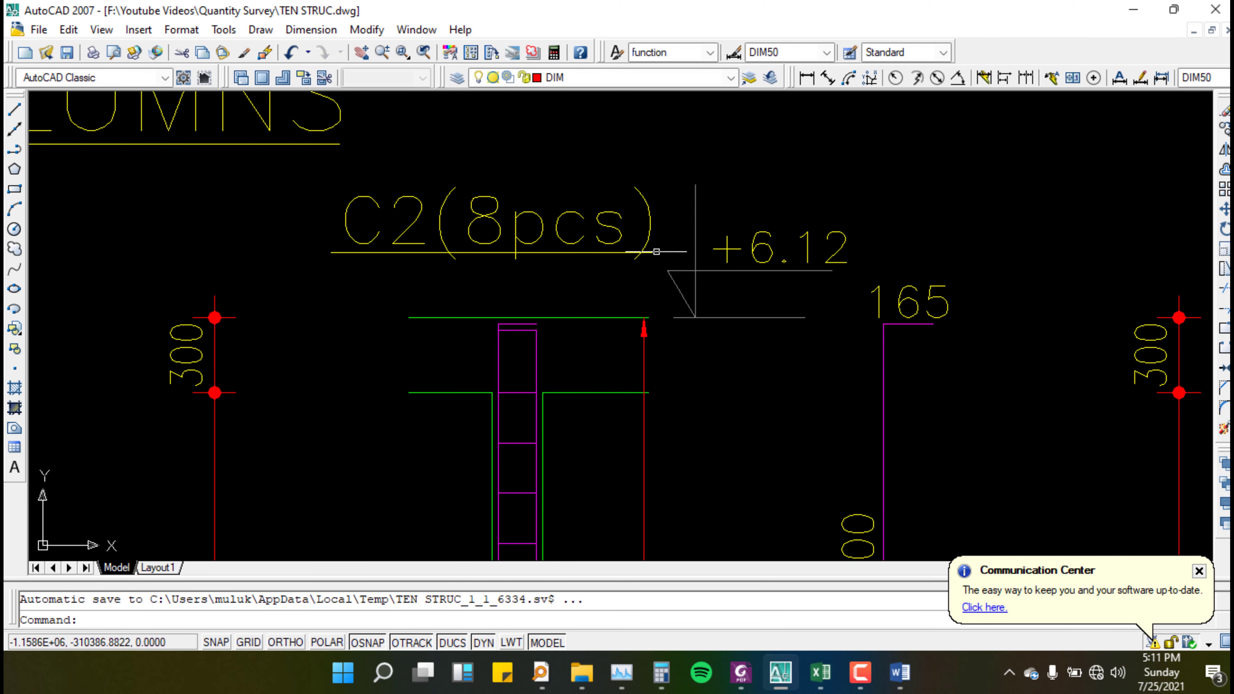
pyautogui.scroll(-4, 622, 220)
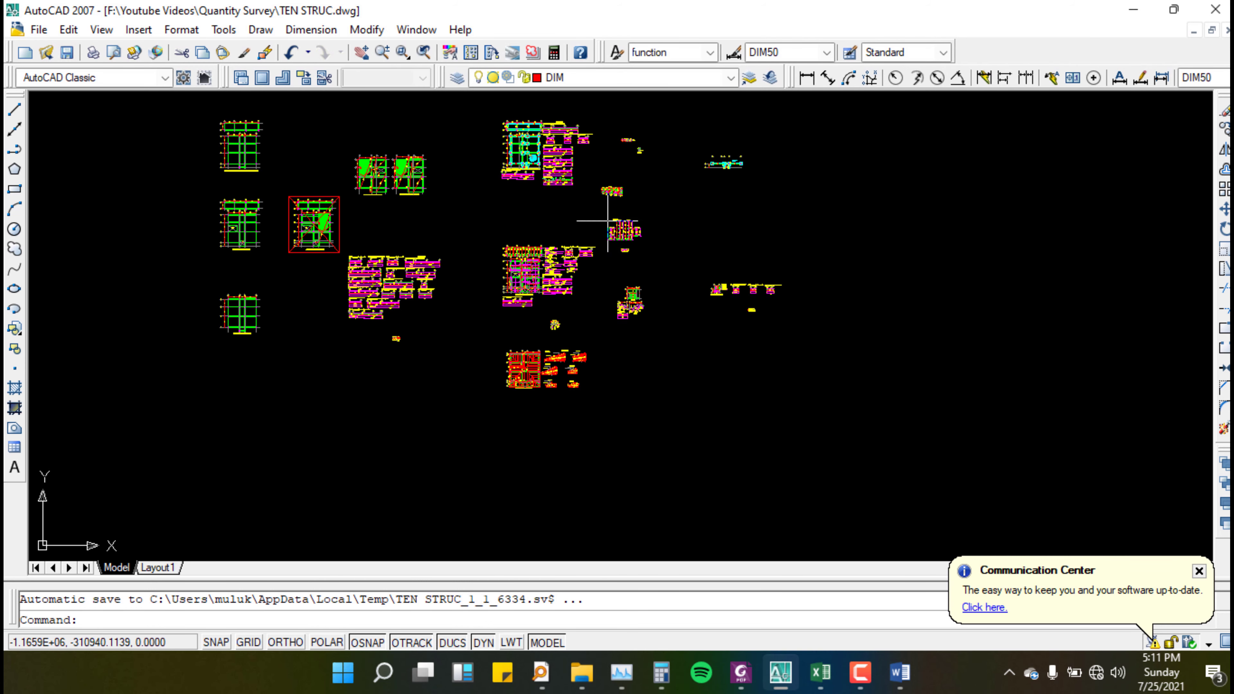
# Step: Find the ground floor footing and column layout and examine where the C2 columns are placed across the grid
pyautogui.scroll(14, 265, 196)
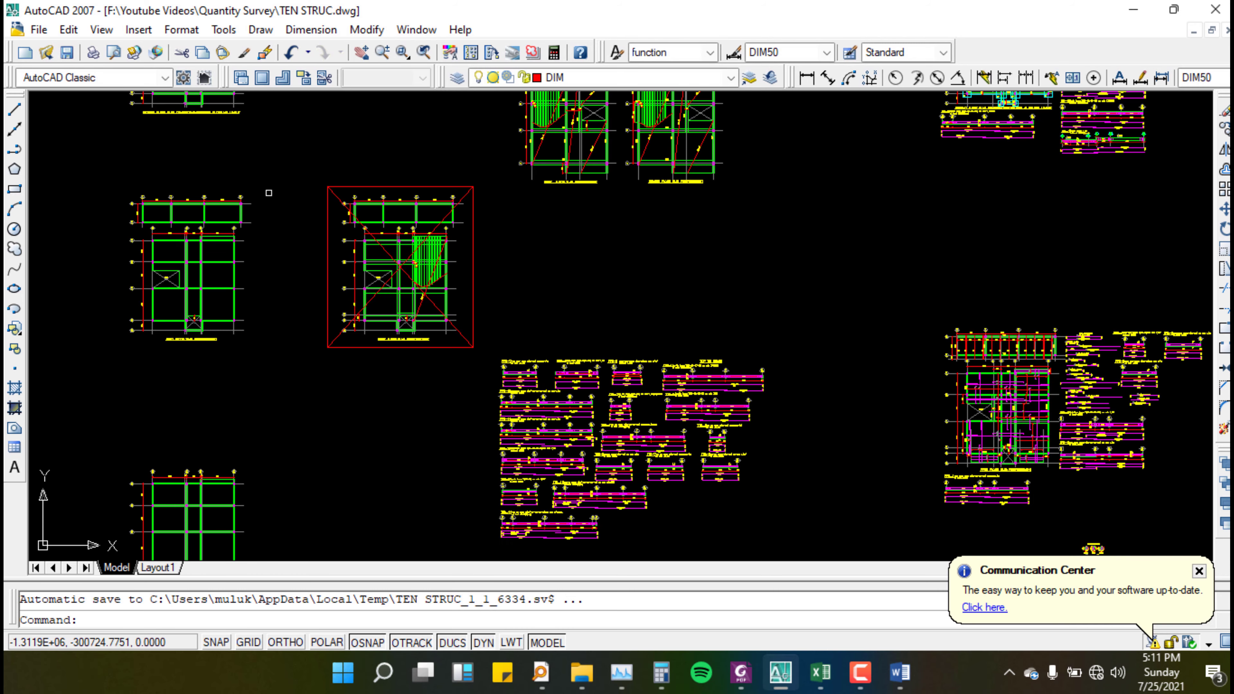
pyautogui.scroll(-10, 306, 263)
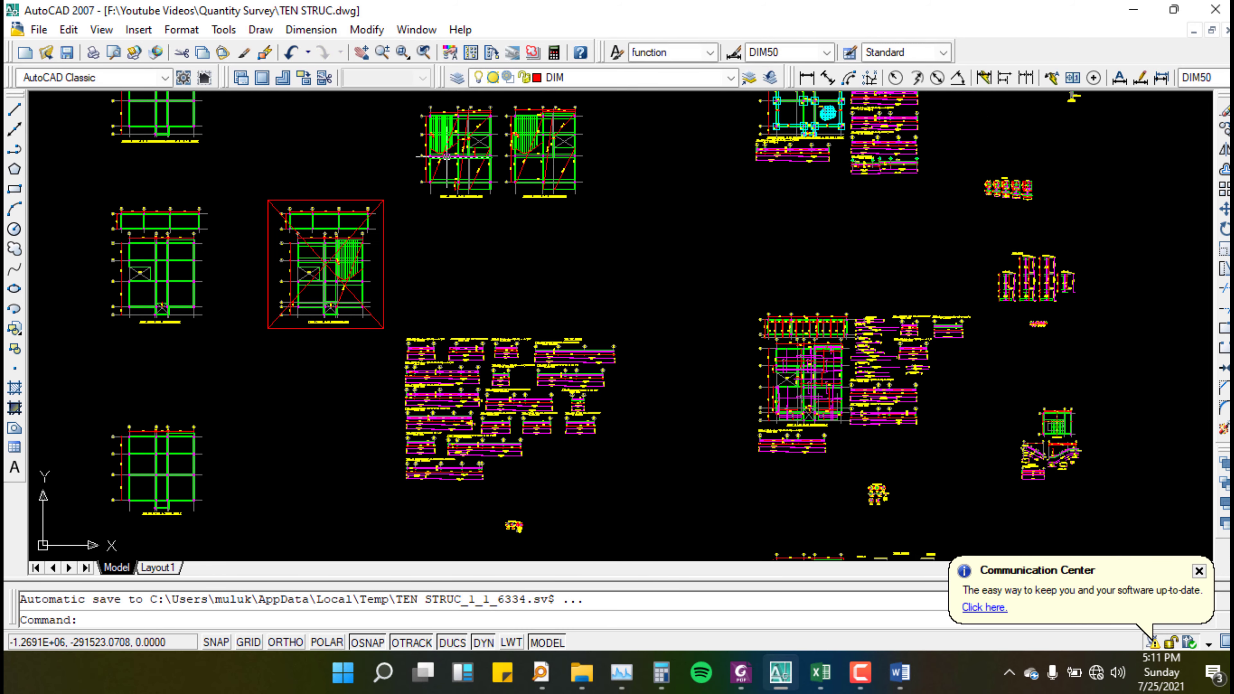
pyautogui.scroll(-4, 410, 281)
pyautogui.scroll(10, 613, 185)
pyautogui.scroll(5, 613, 185)
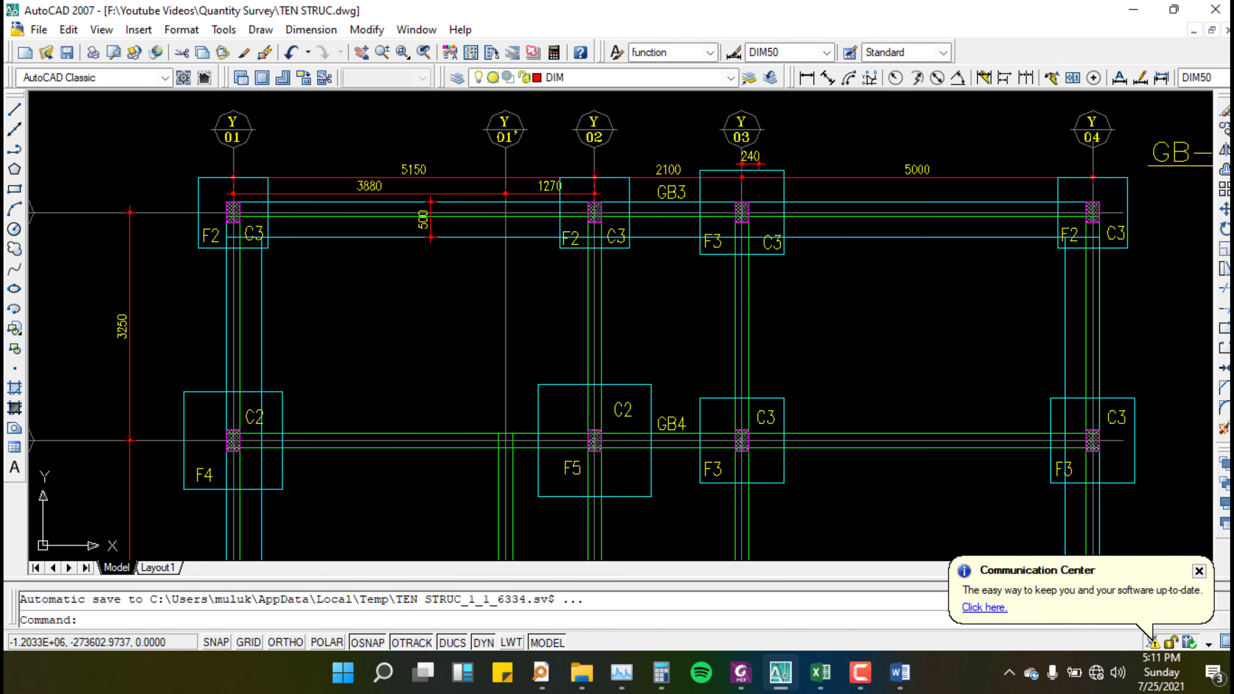
pyautogui.scroll(3, 243, 219)
pyautogui.scroll(-3, 243, 219)
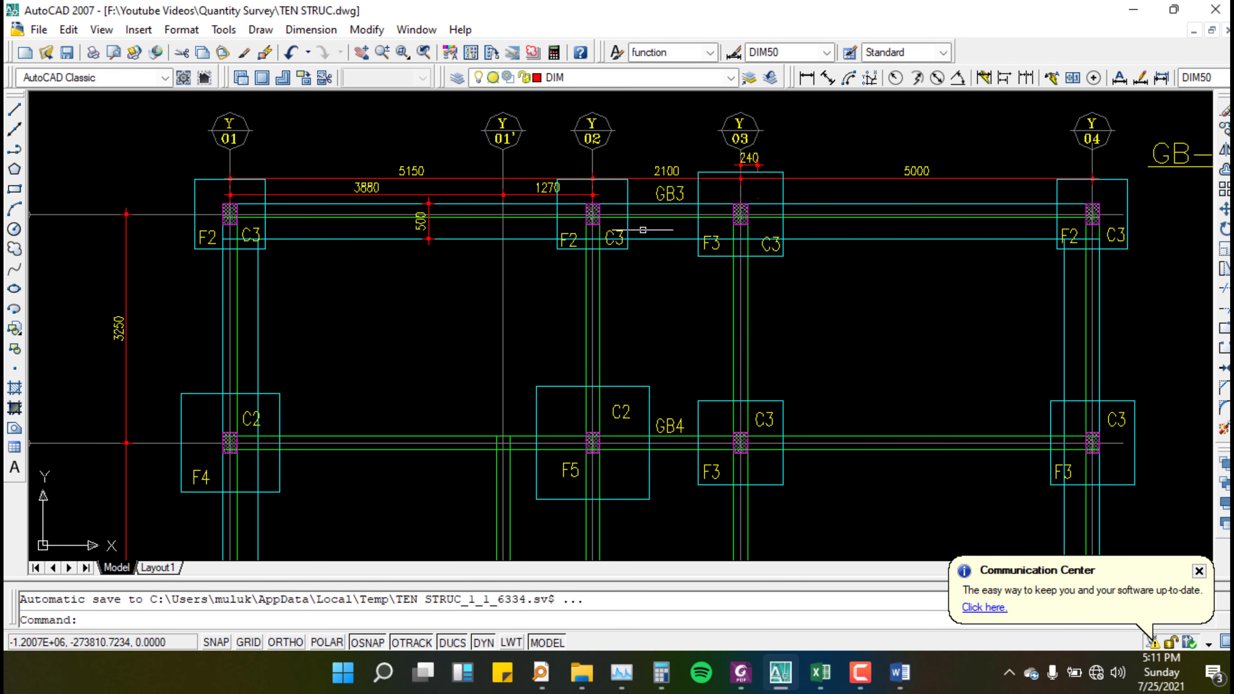
pyautogui.scroll(2, 643, 229)
pyautogui.scroll(-3, 751, 200)
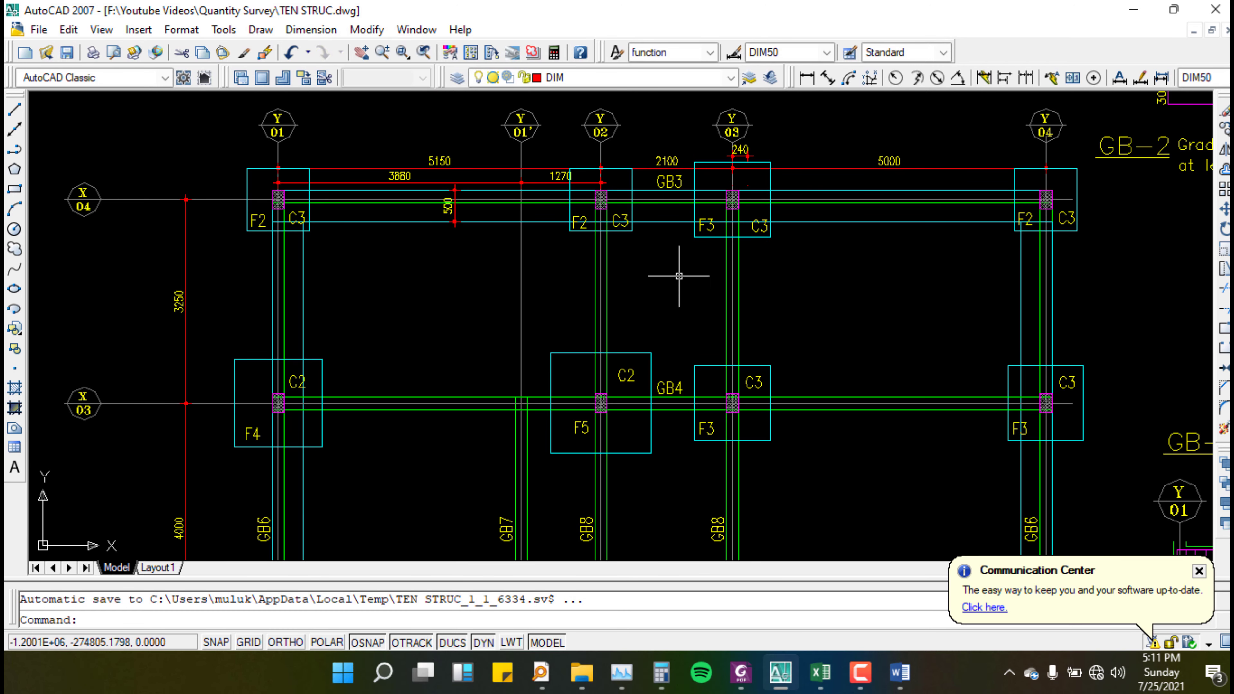
pyautogui.moveTo(413, 396)
pyautogui.mouseDown(button='middle')
pyautogui.moveTo(413, 311)
pyautogui.moveTo(333, 146)
pyautogui.mouseUp(button='middle')
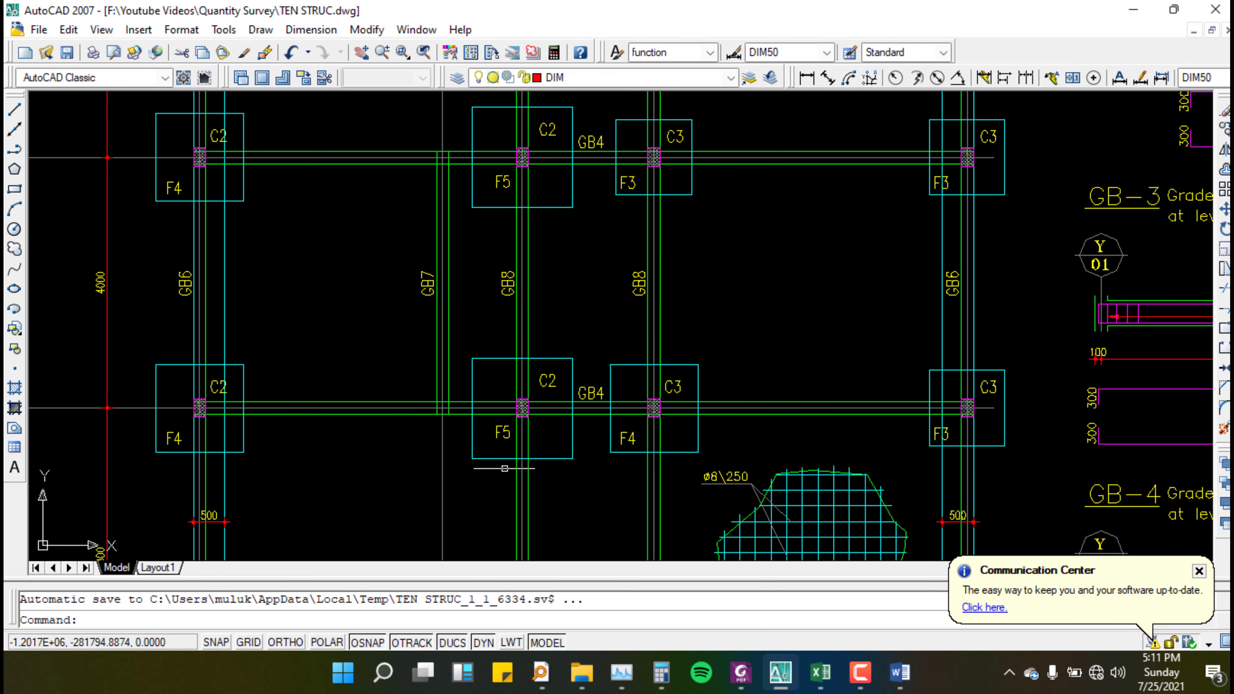
pyautogui.moveTo(505, 468)
pyautogui.mouseDown(button='middle')
pyautogui.moveTo(537, 378)
pyautogui.moveTo(549, 104)
pyautogui.mouseUp(button='middle')
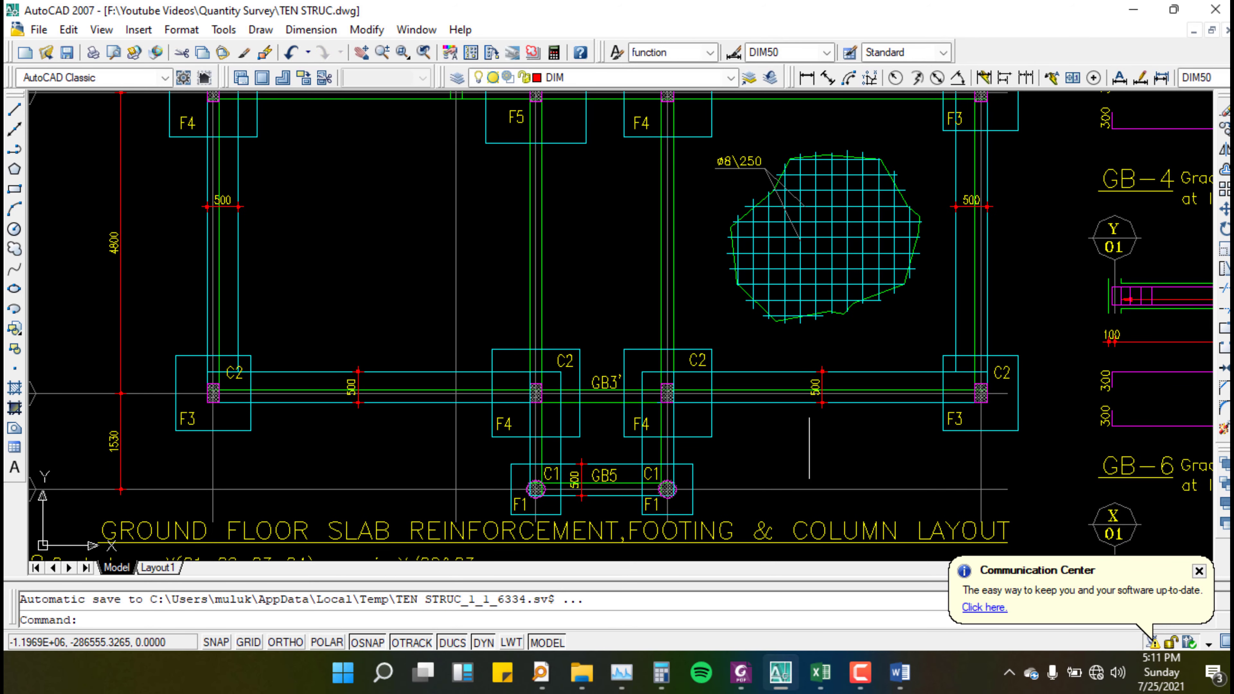
# Step: Go back to the COLUMNS elevations and recheck column C2's title against the layout plan
pyautogui.scroll(-10, 729, 401)
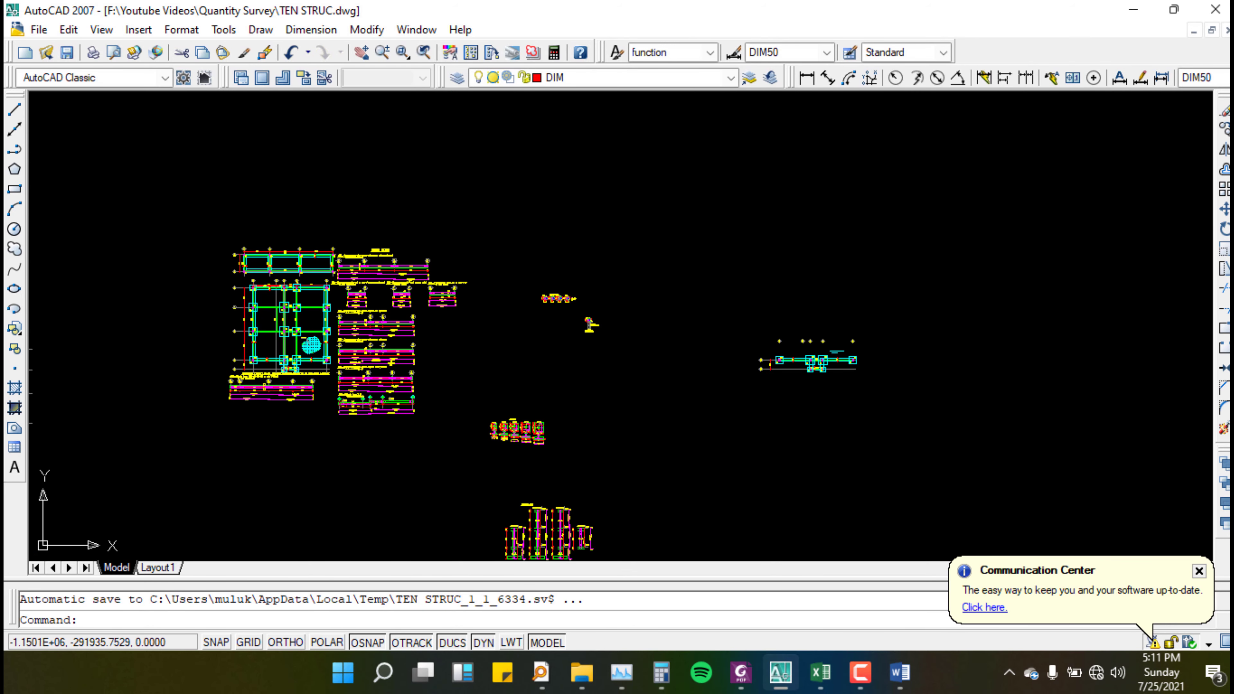
pyautogui.scroll(4, 518, 431)
pyautogui.scroll(-7, 581, 243)
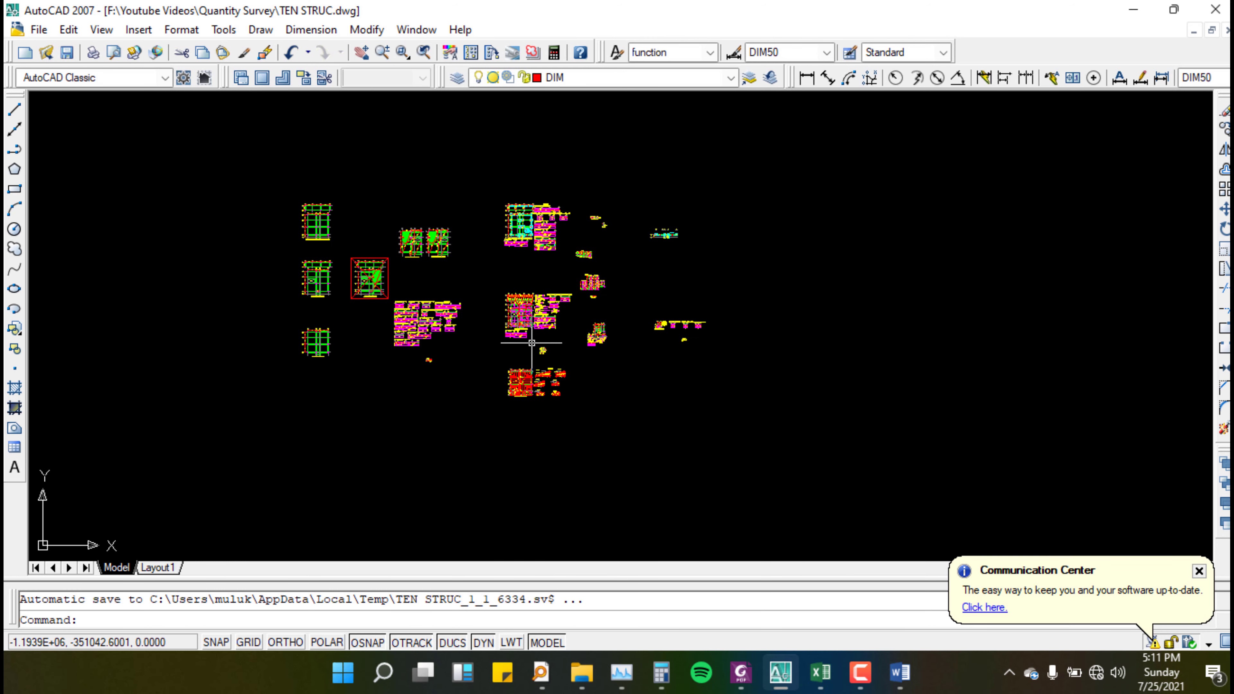
pyautogui.scroll(1, 532, 336)
pyautogui.scroll(4, 632, 209)
pyautogui.scroll(4, 556, 317)
pyautogui.scroll(7, 559, 316)
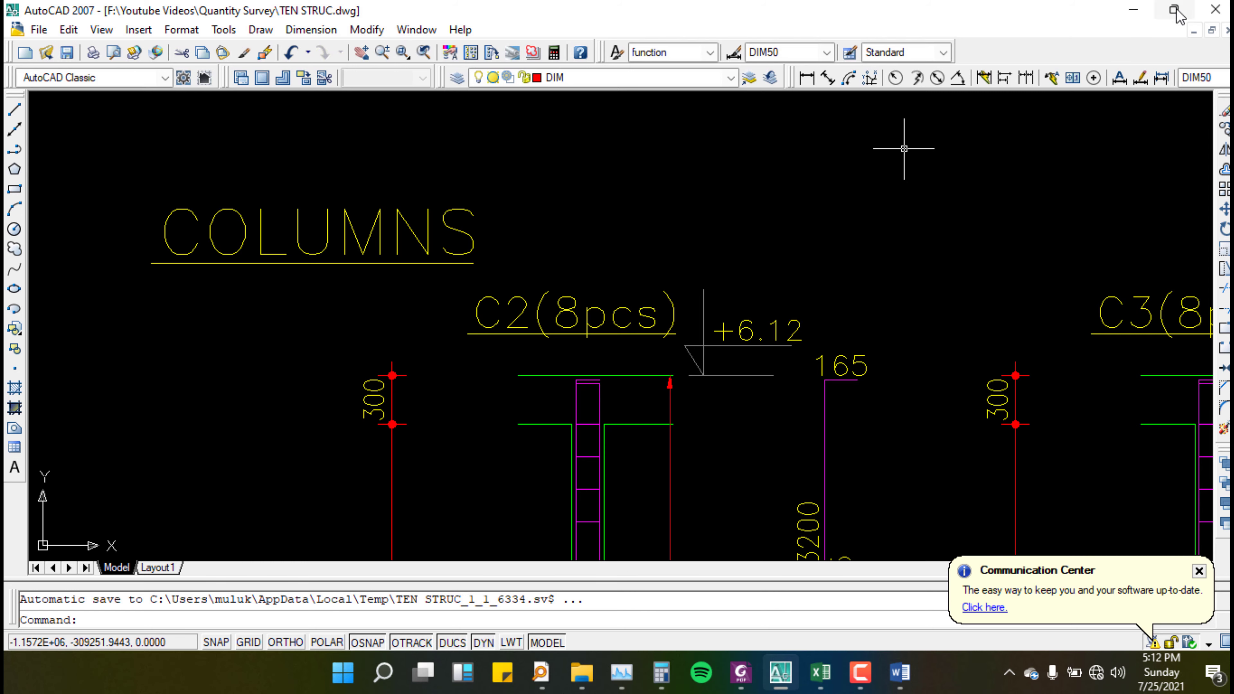
# Step: In the EX workbook, set the column quantity in cell A174 to 8 and relabel the entry in E175 as C2
pyautogui.click(1135, 10)
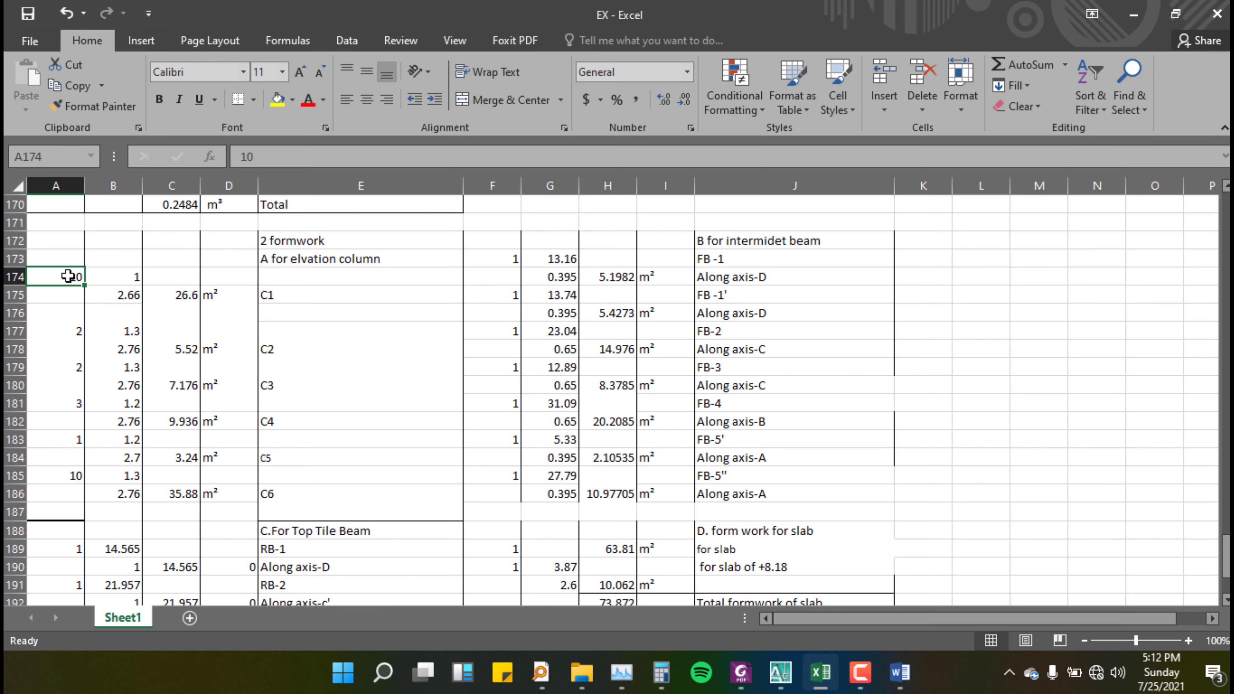
pyautogui.write('8')
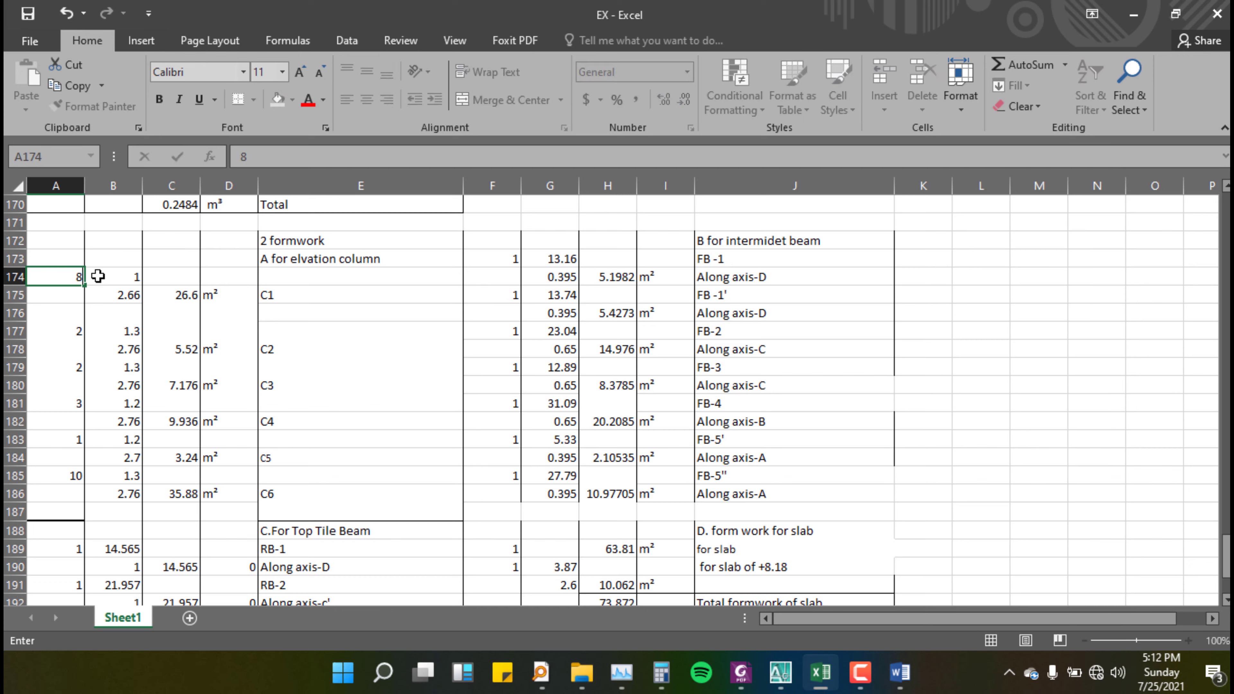
pyautogui.click(98, 276)
pyautogui.click(181, 295)
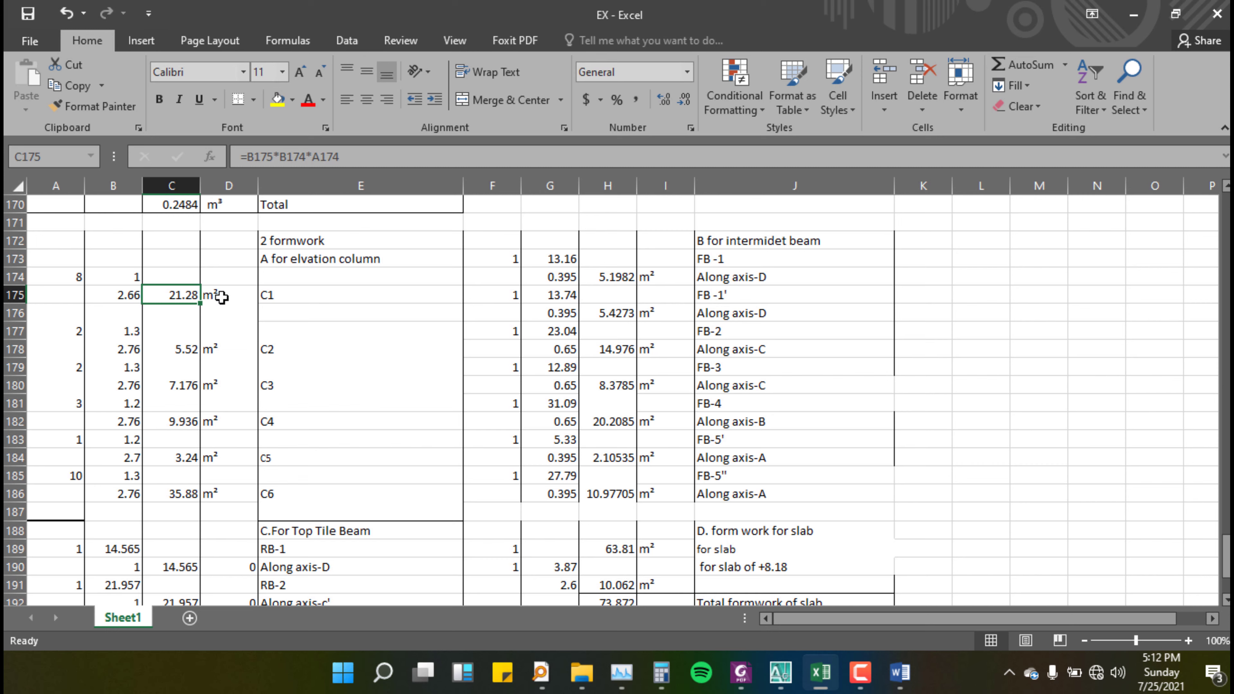
pyautogui.doubleClick(329, 298)
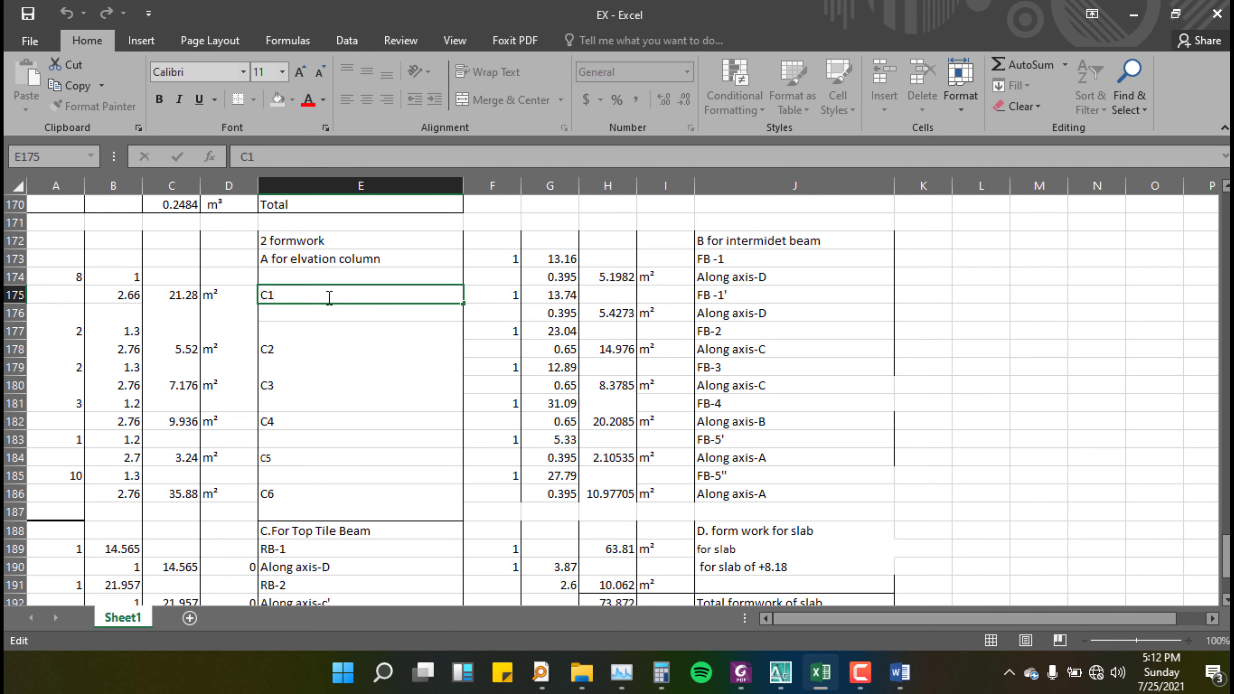
pyautogui.write('C2')
pyautogui.click(290, 336)
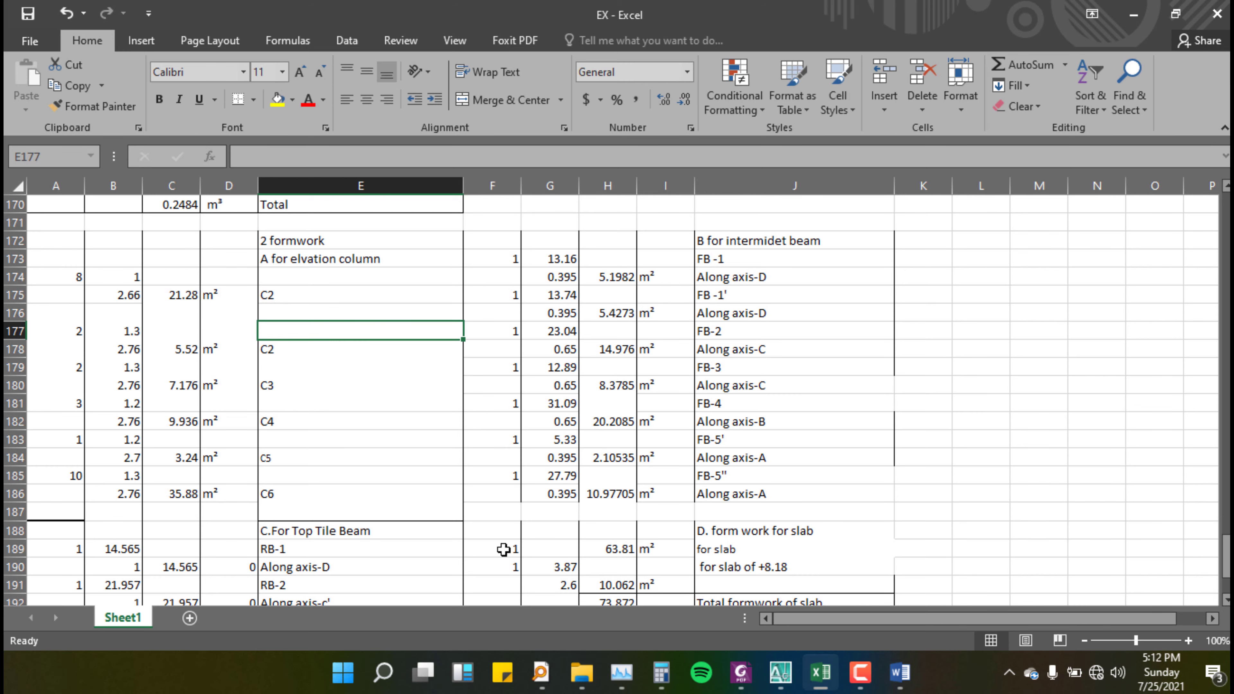
# Step: Switch to the AutoCAD drawing and examine column C1's elevation for its section marks and height
pyautogui.click(781, 672)
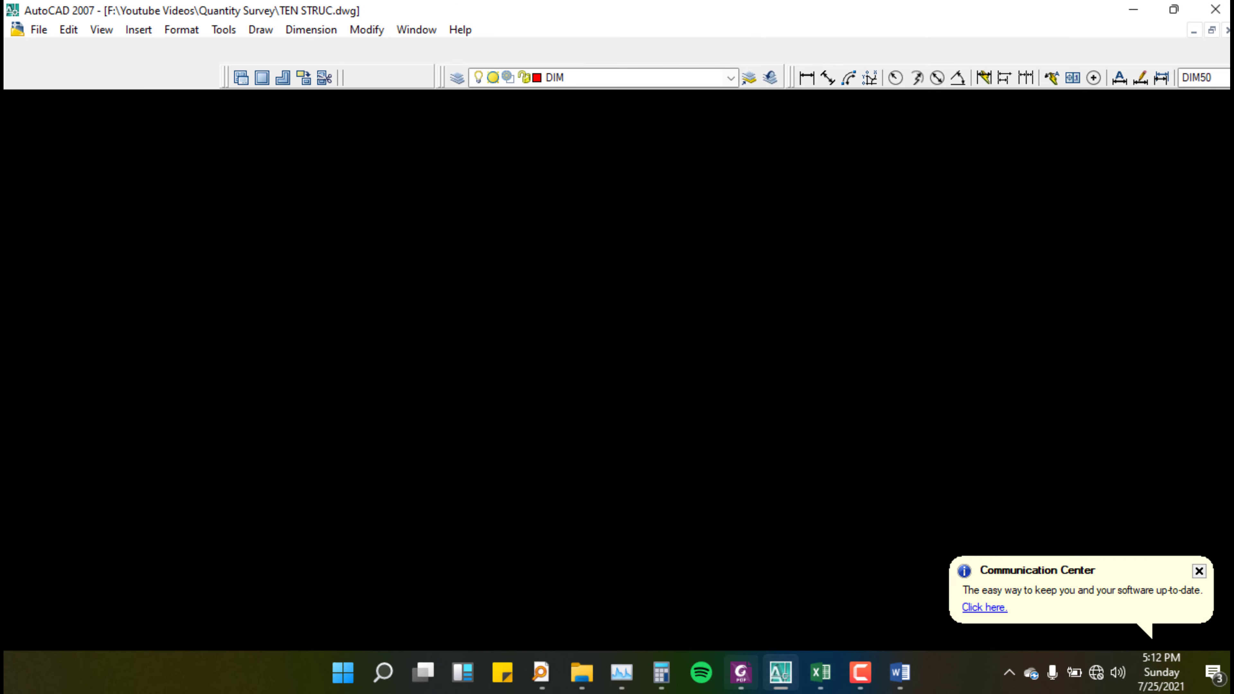
pyautogui.scroll(-6, 669, 188)
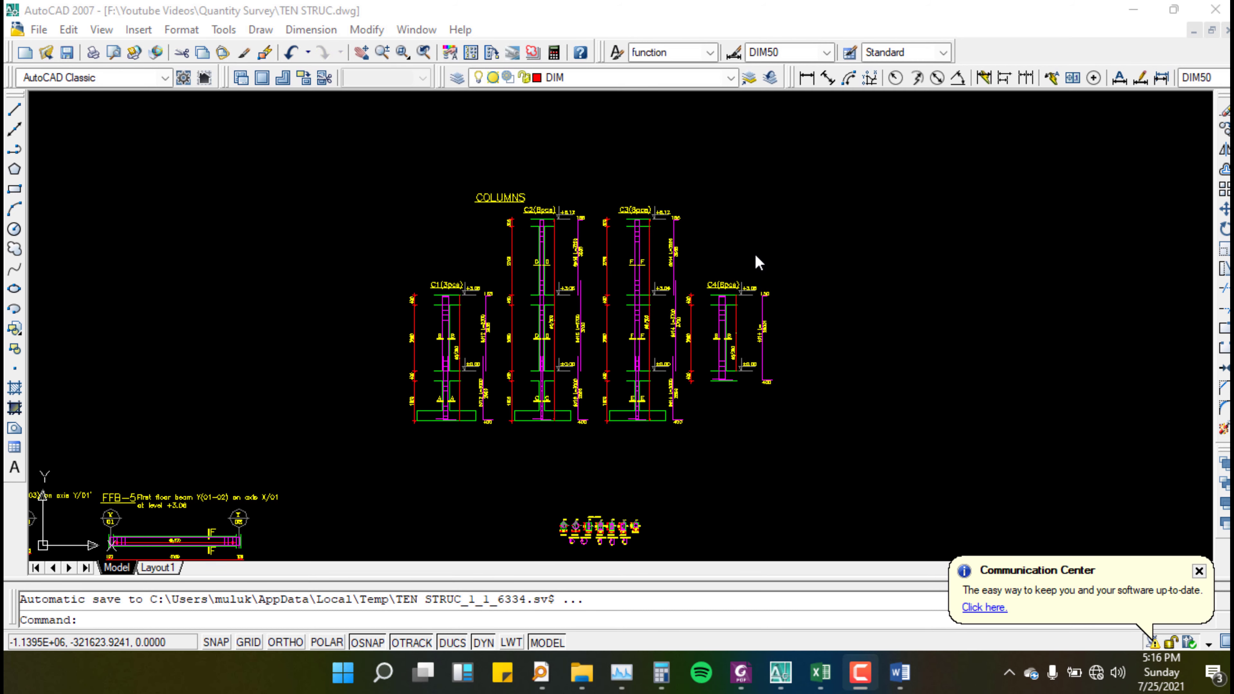
pyautogui.scroll(4, 414, 397)
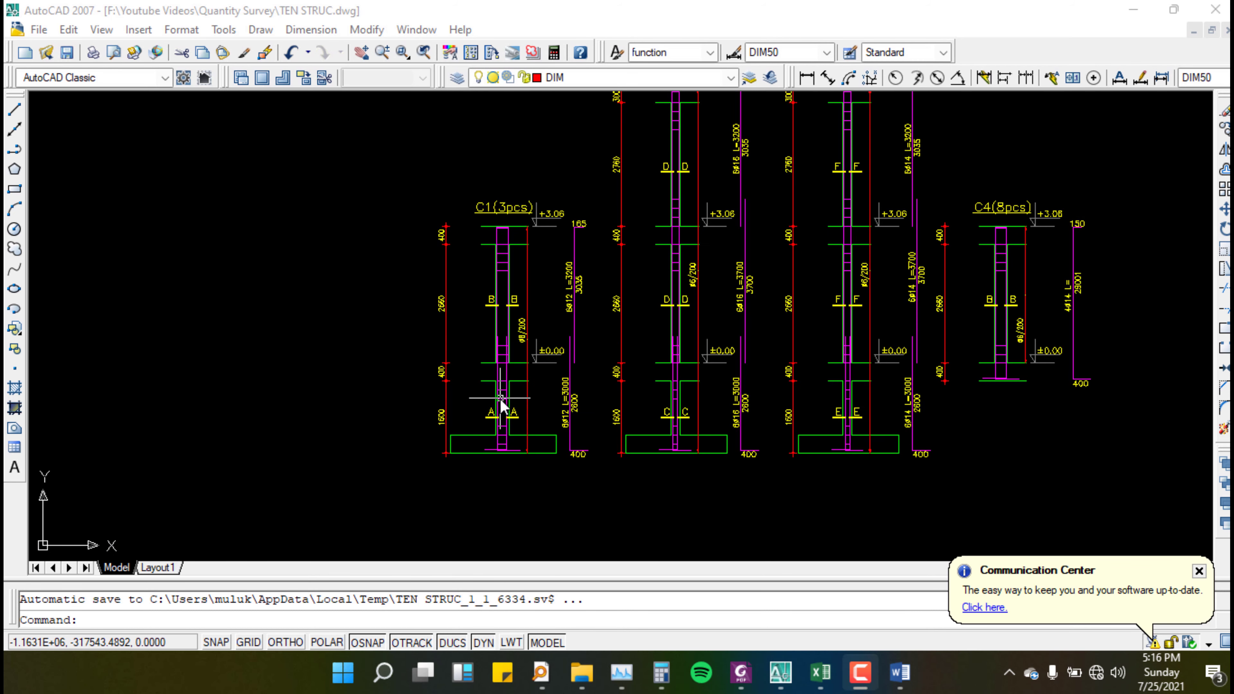
pyautogui.scroll(3, 480, 214)
pyautogui.scroll(-4, 481, 218)
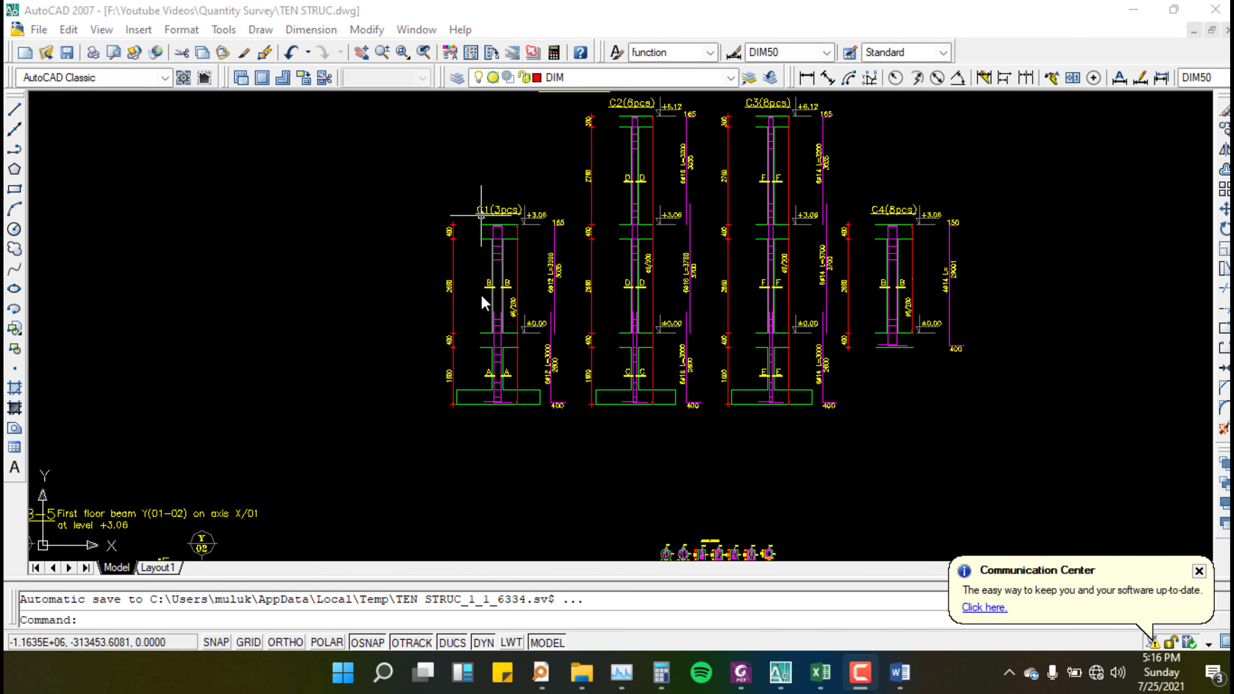
pyautogui.scroll(5, 495, 284)
# Step: Examine the column section details for the shape and overall width of section B-B
pyautogui.scroll(-6, 496, 283)
pyautogui.scroll(3, 579, 325)
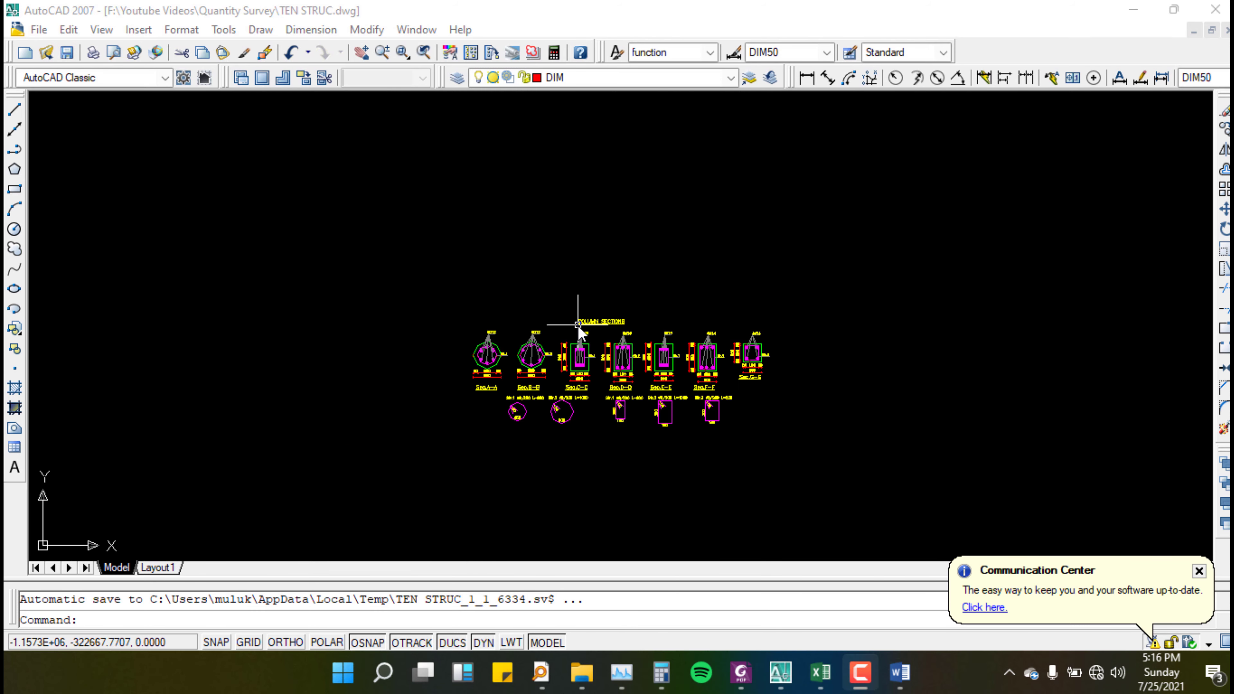
pyautogui.scroll(6, 535, 385)
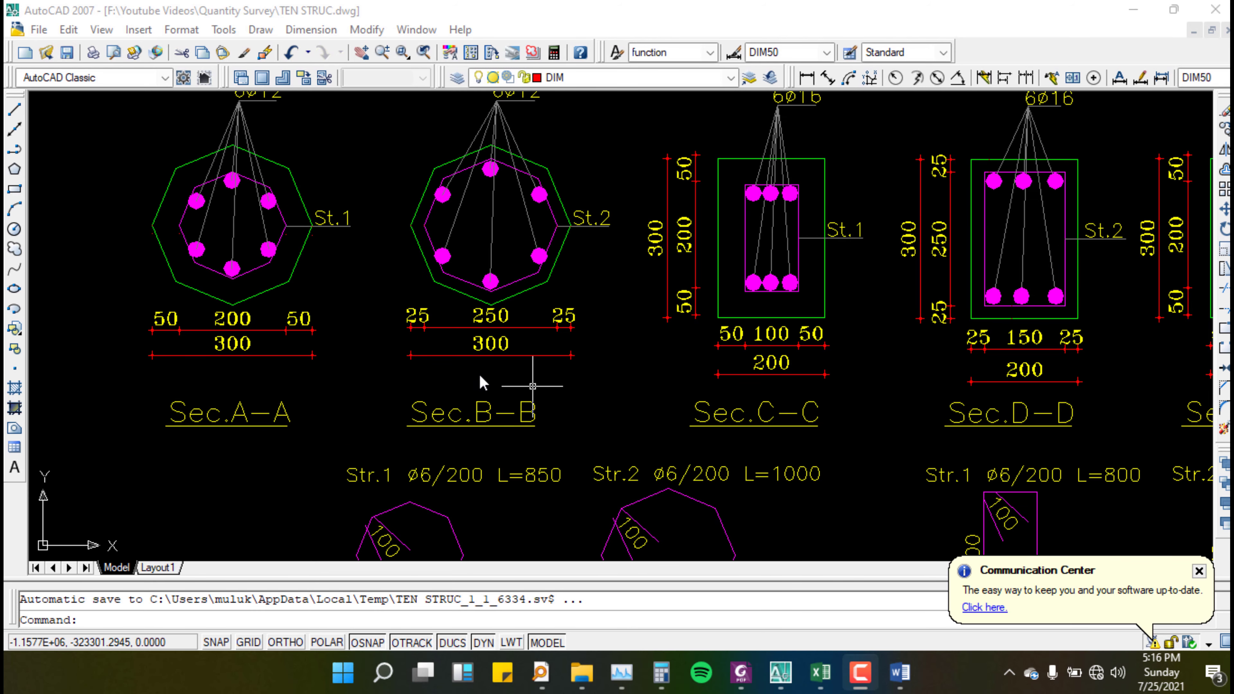
pyautogui.click(542, 4)
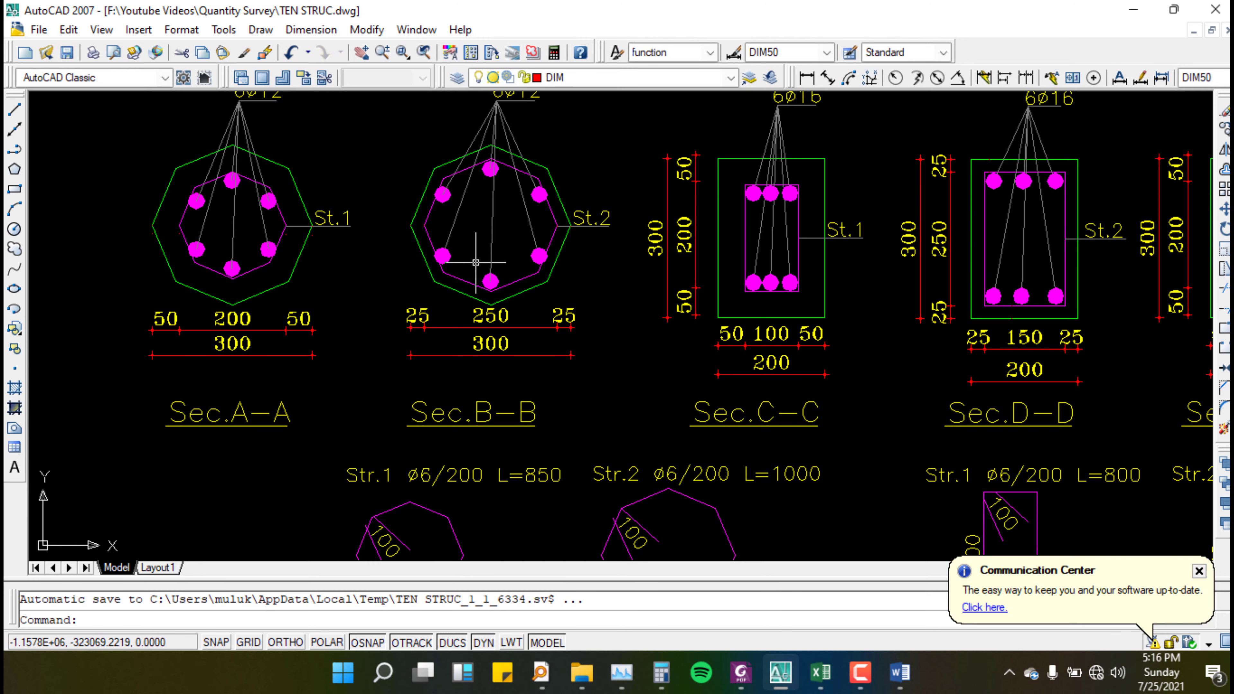
pyautogui.scroll(-2, 627, 302)
pyautogui.scroll(1, 535, 377)
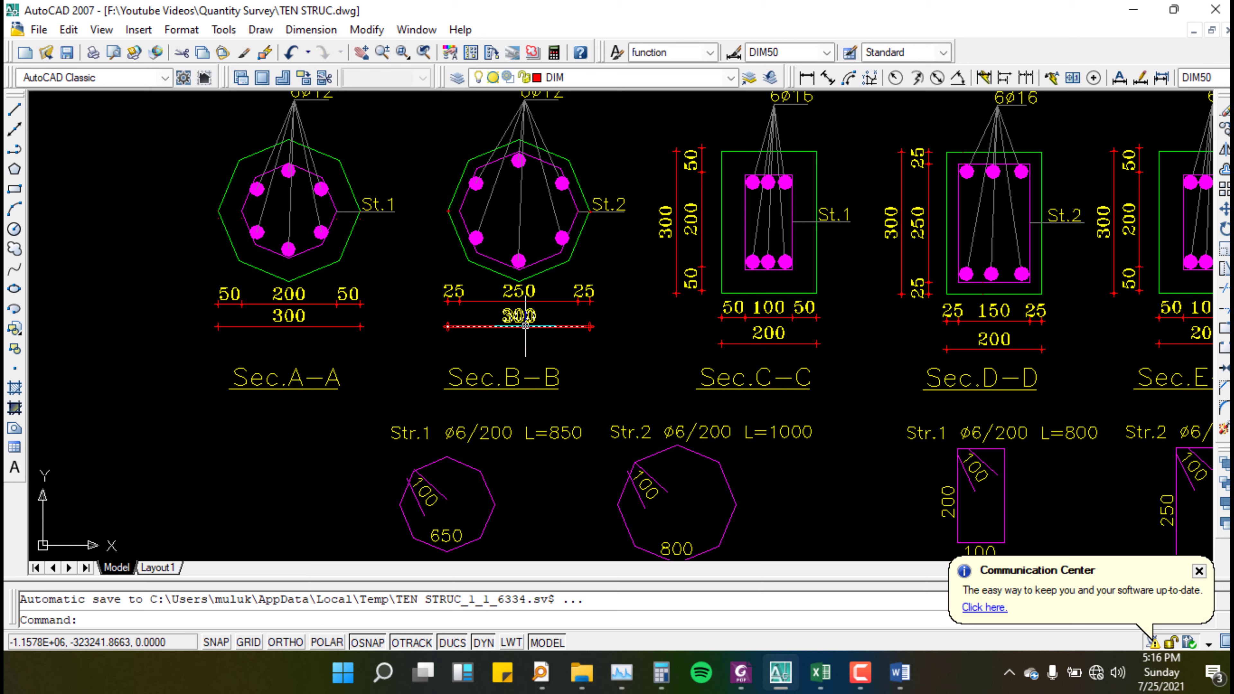
# Step: Switch to Calculator and compute the circular section's perimeter as 0.15 × 3.14 × 2
pyautogui.moveTo(663, 676)
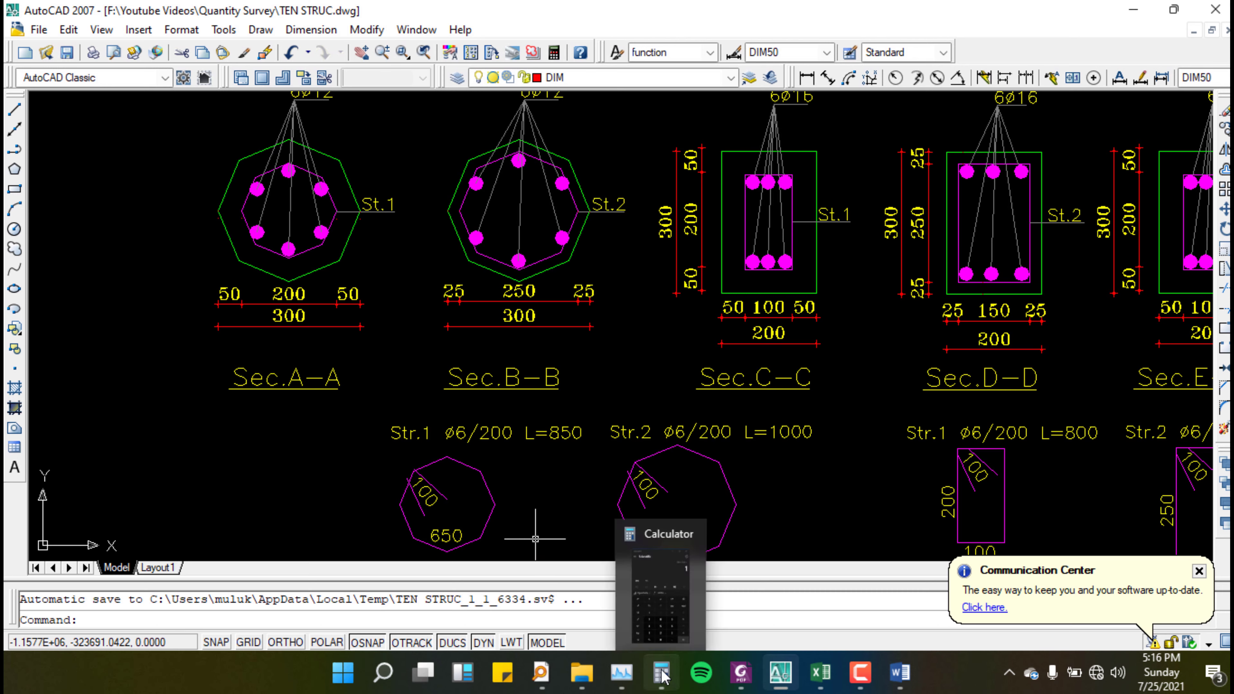
pyautogui.click(661, 673)
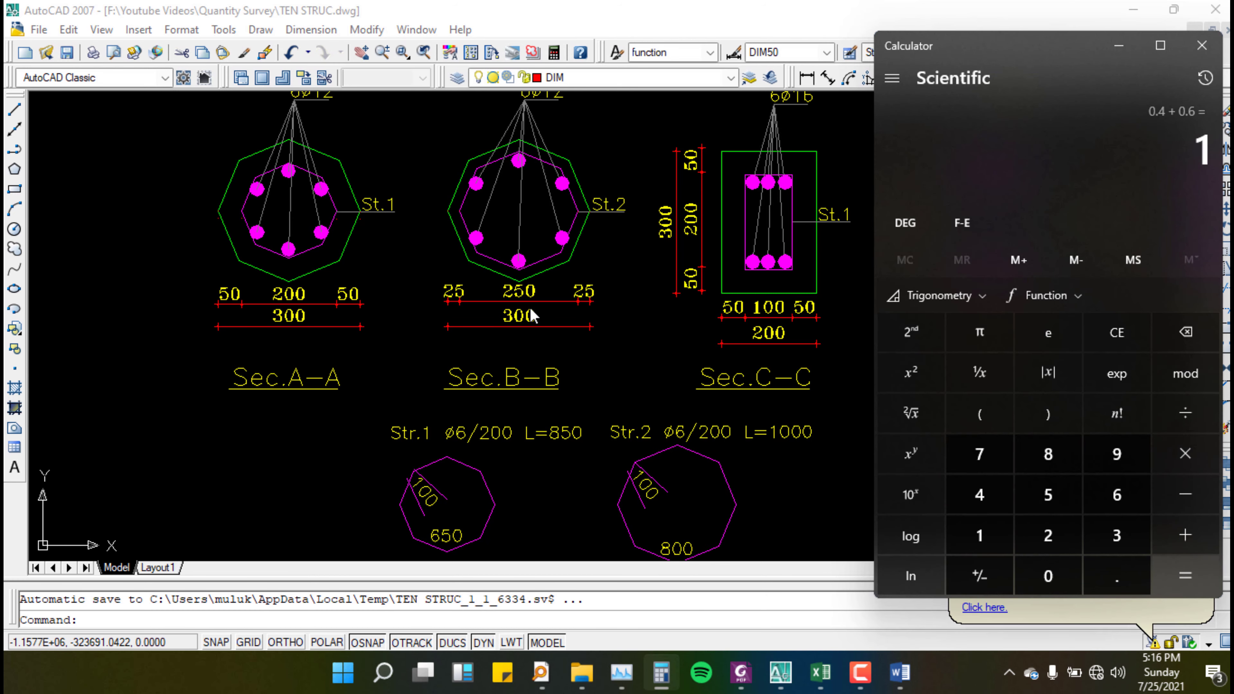
pyautogui.click(1113, 322)
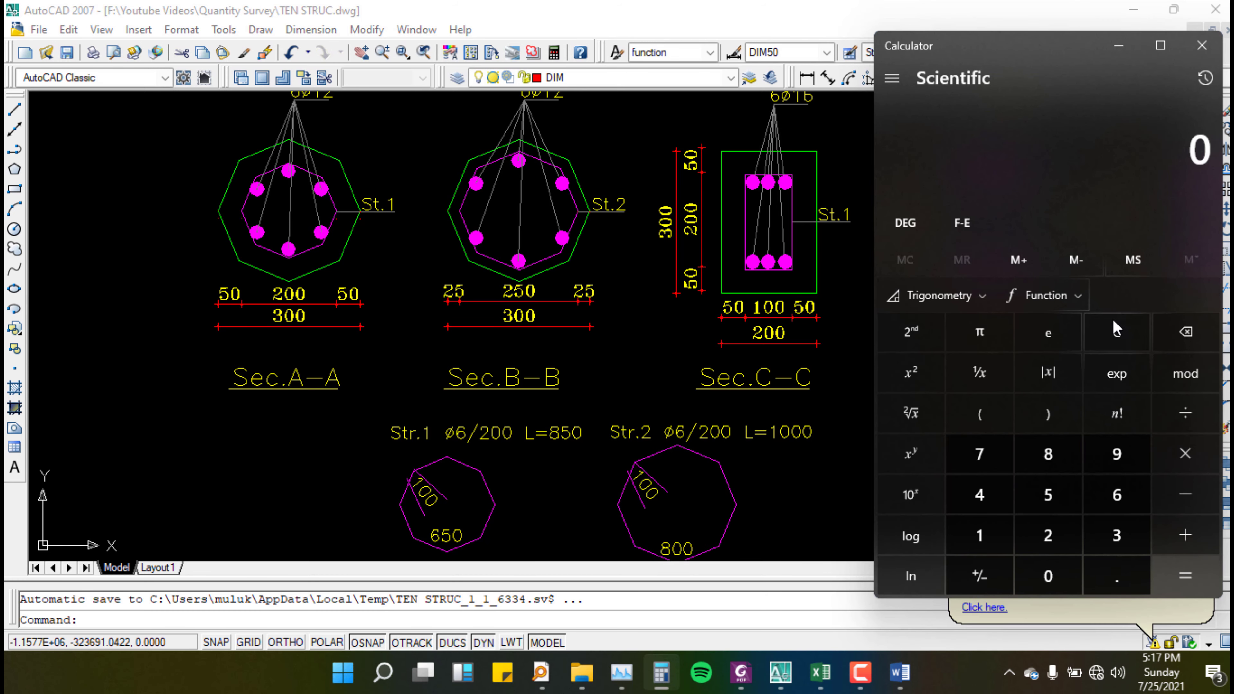
pyautogui.click(1117, 575)
pyautogui.click(979, 535)
pyautogui.click(1048, 495)
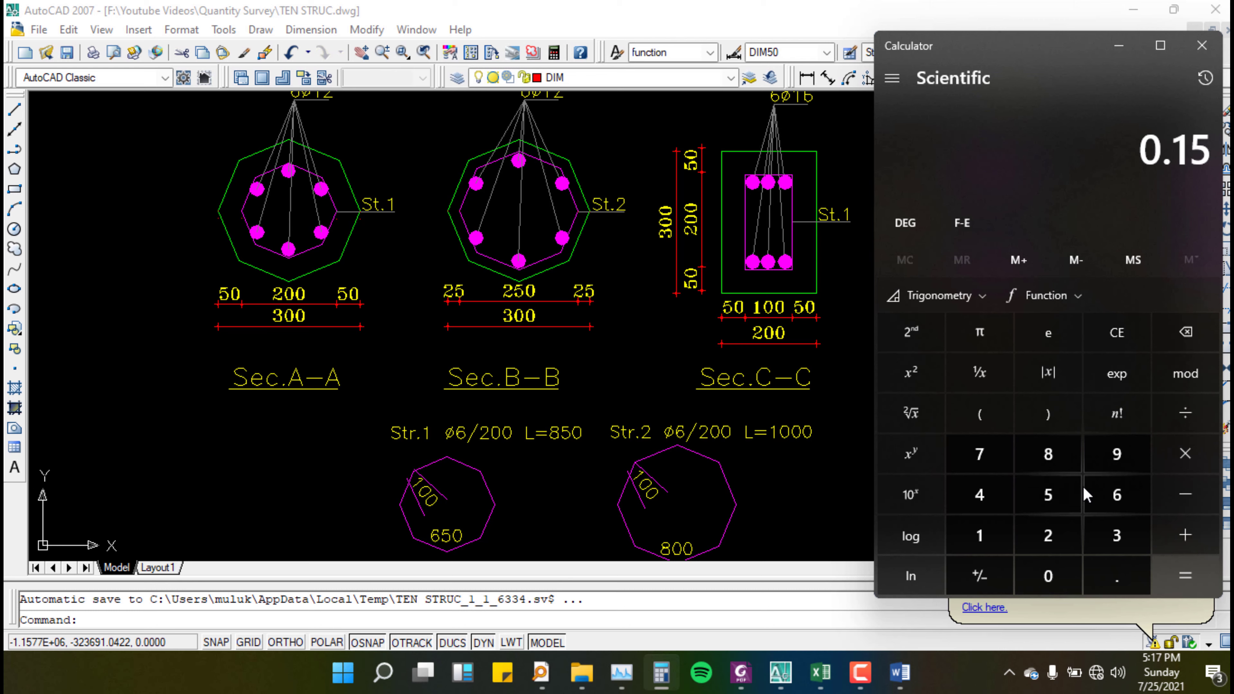
pyautogui.click(1193, 466)
pyautogui.click(1118, 534)
pyautogui.click(1117, 575)
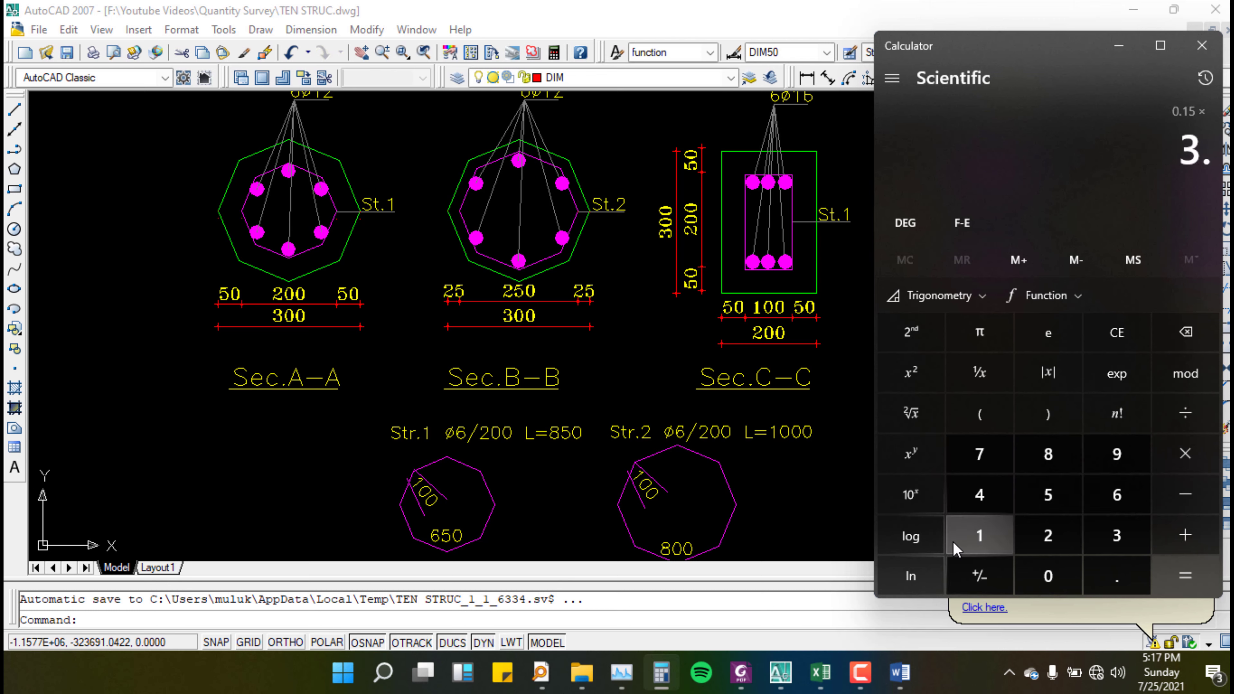
pyautogui.click(954, 541)
pyautogui.click(975, 494)
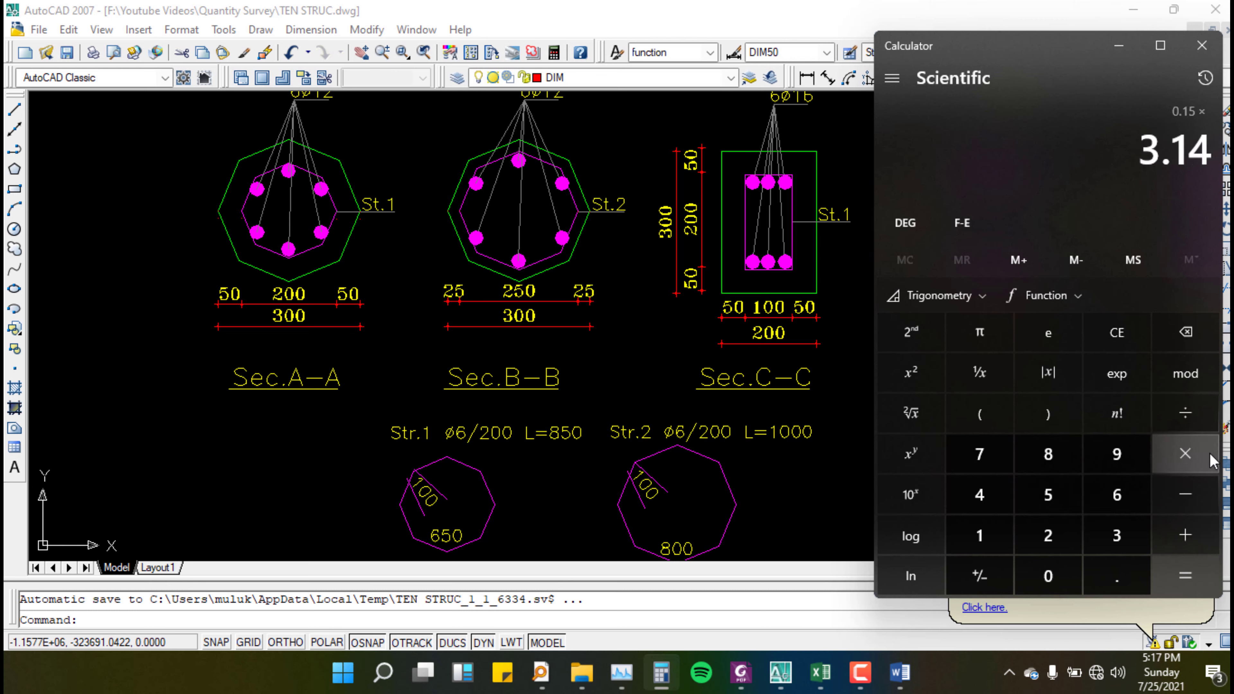
pyautogui.click(1186, 453)
pyautogui.click(1050, 534)
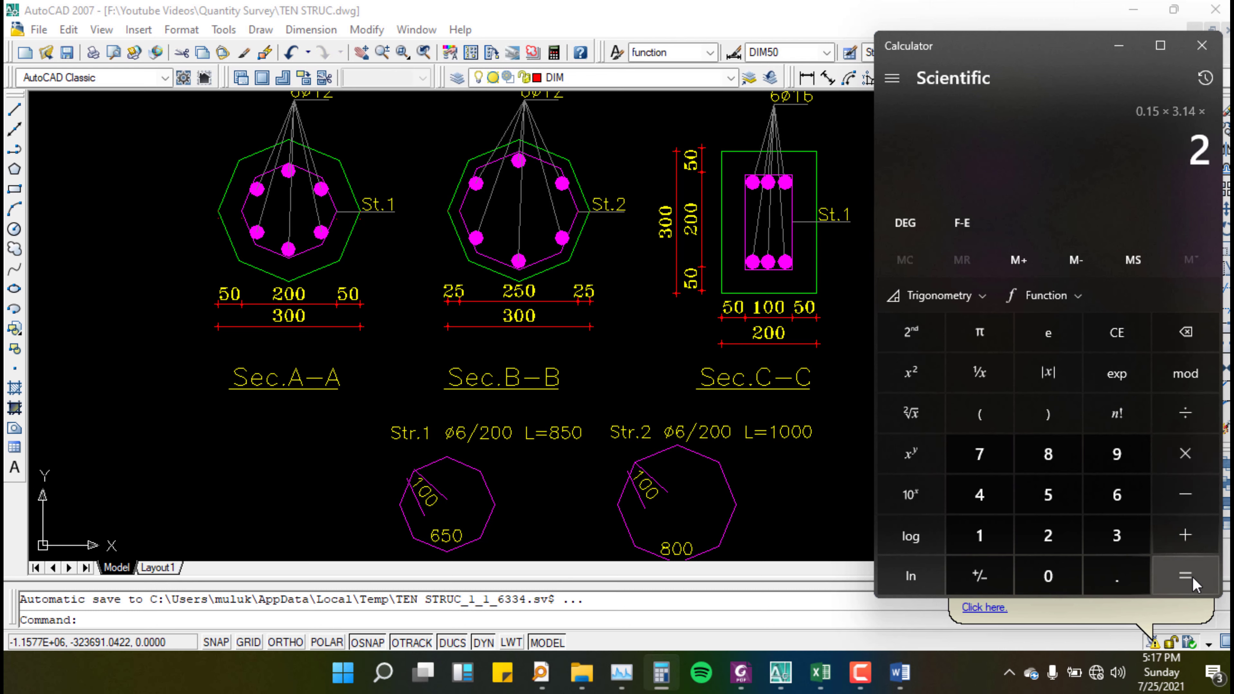
pyautogui.click(1193, 577)
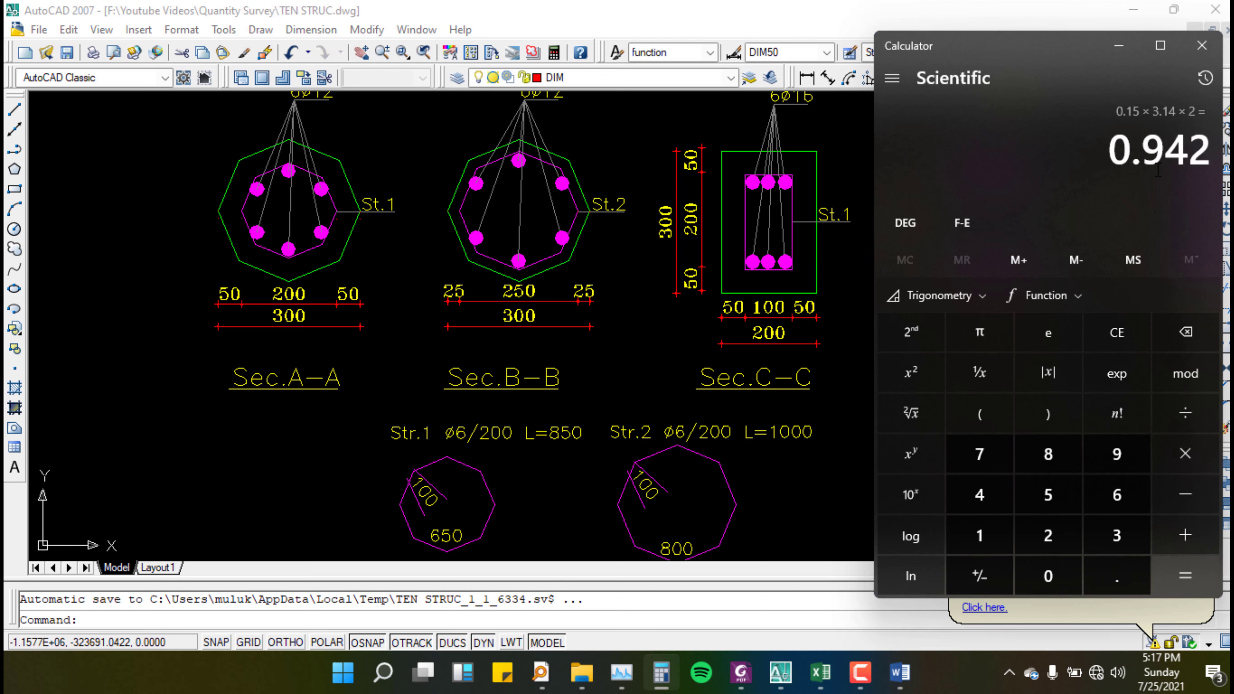
# Step: In the EX workbook, enter the calculated perimeter 0.942 in cell B177
pyautogui.moveTo(908, 682)
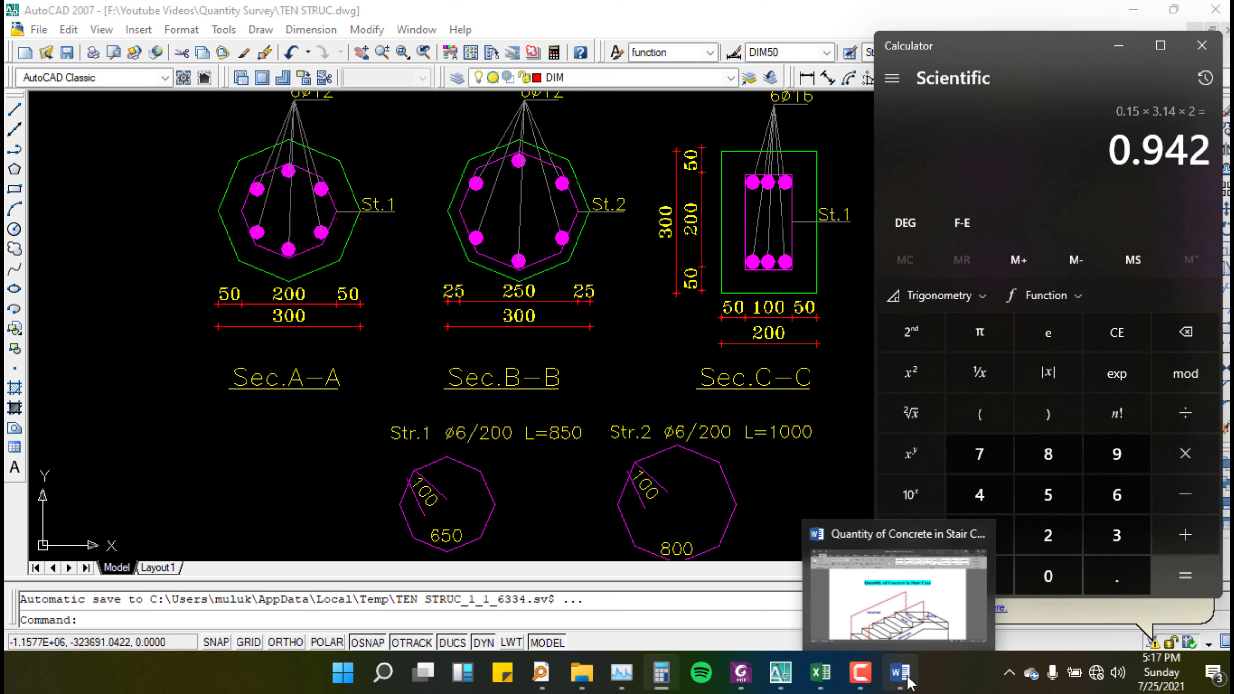
pyautogui.click(820, 672)
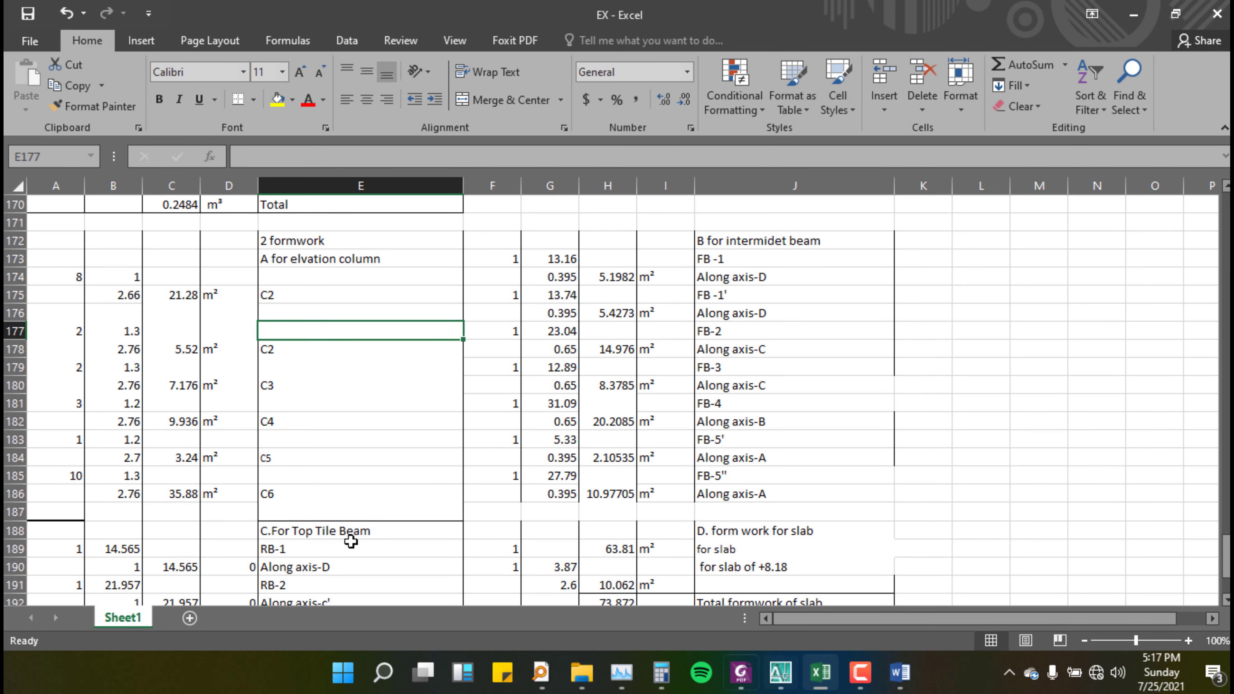
pyautogui.click(70, 331)
pyautogui.click(129, 336)
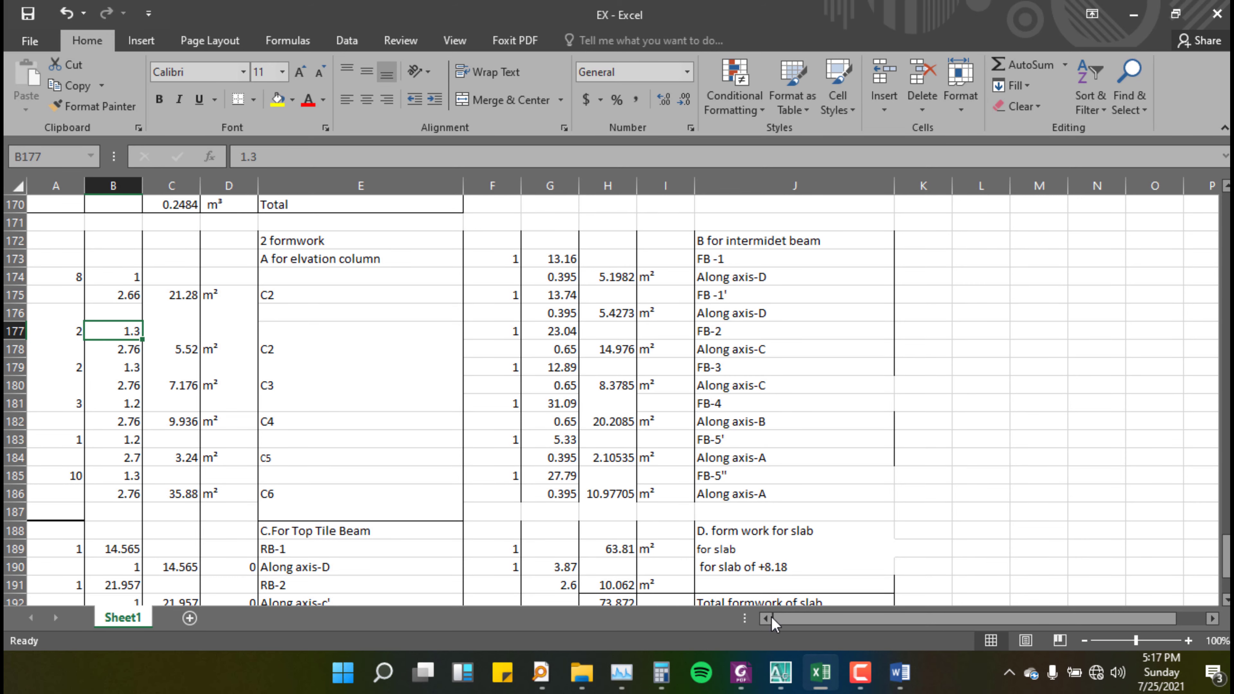
pyautogui.click(672, 675)
pyautogui.click(672, 674)
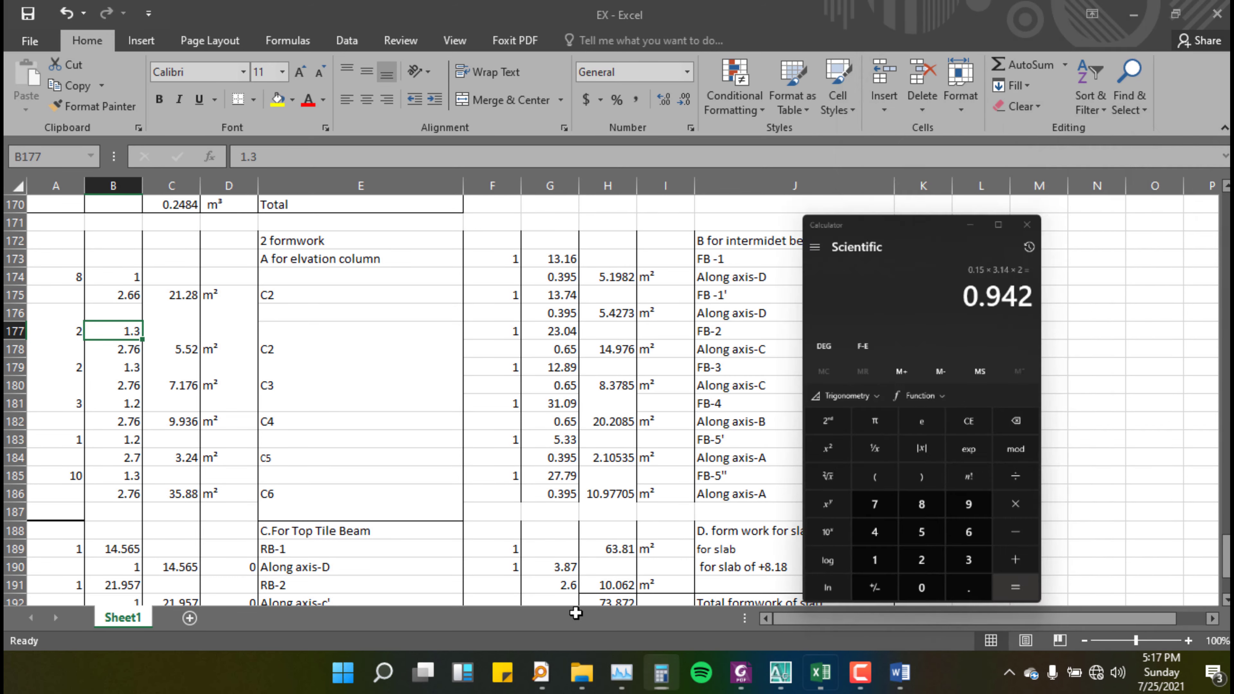
pyautogui.write('0.')
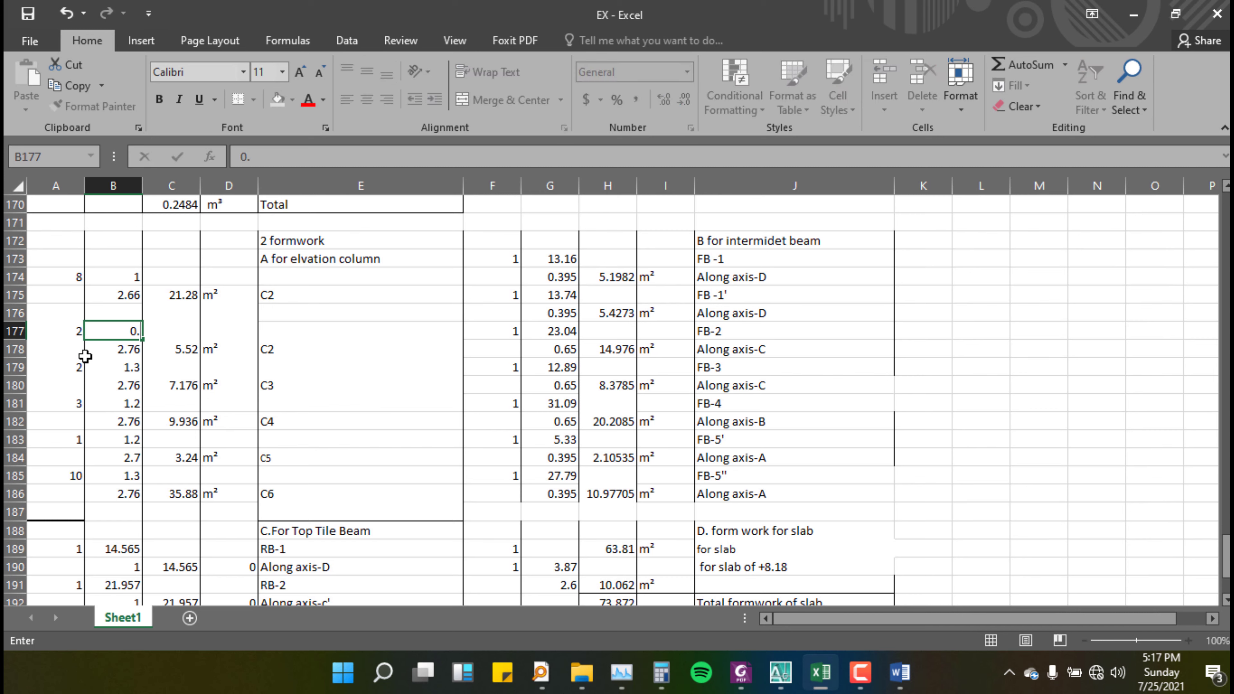
pyautogui.write('942')
pyautogui.press('Return')
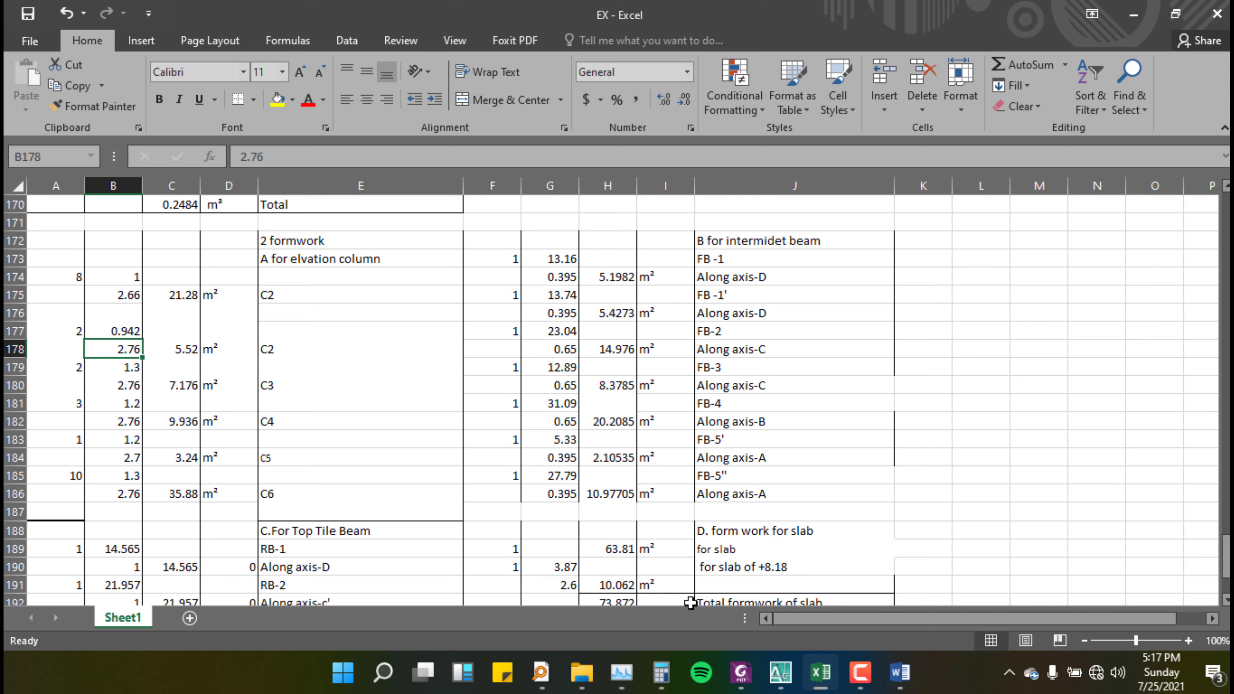
# Step: Check column C1's clear height on its elevation in AutoCAD and enter 2.66 in cell B178 of the EX workbook
pyautogui.click(780, 672)
pyautogui.scroll(-6, 581, 357)
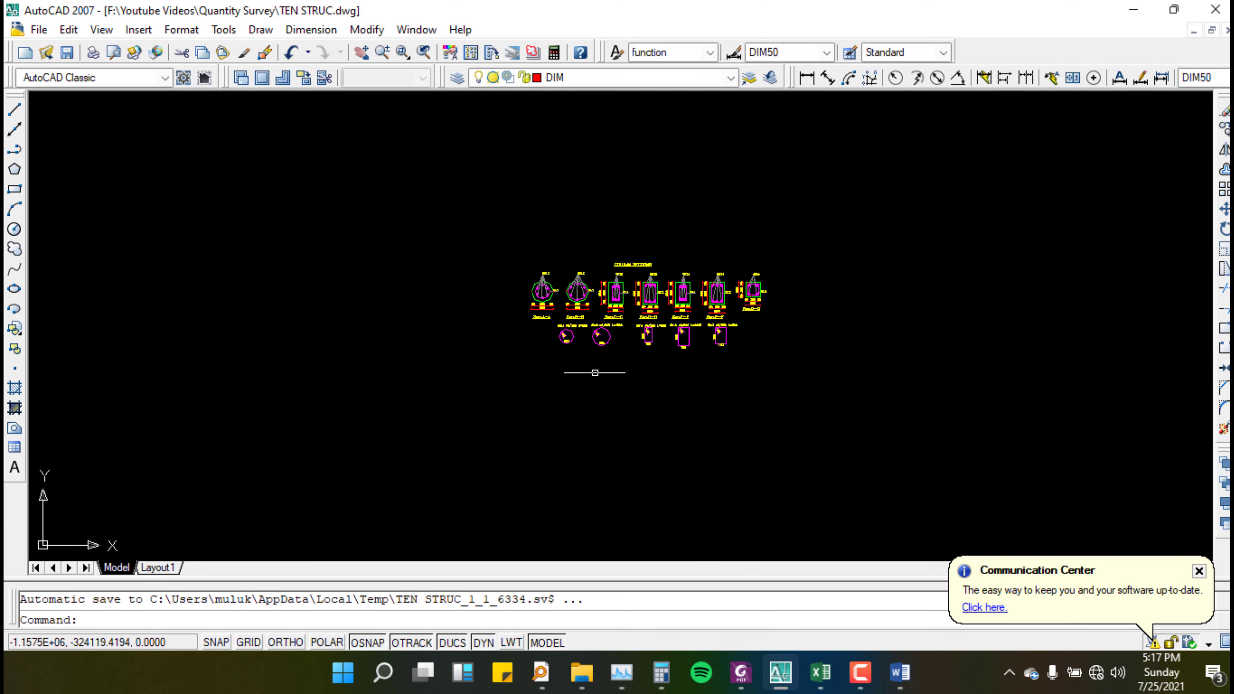
pyautogui.scroll(8, 534, 287)
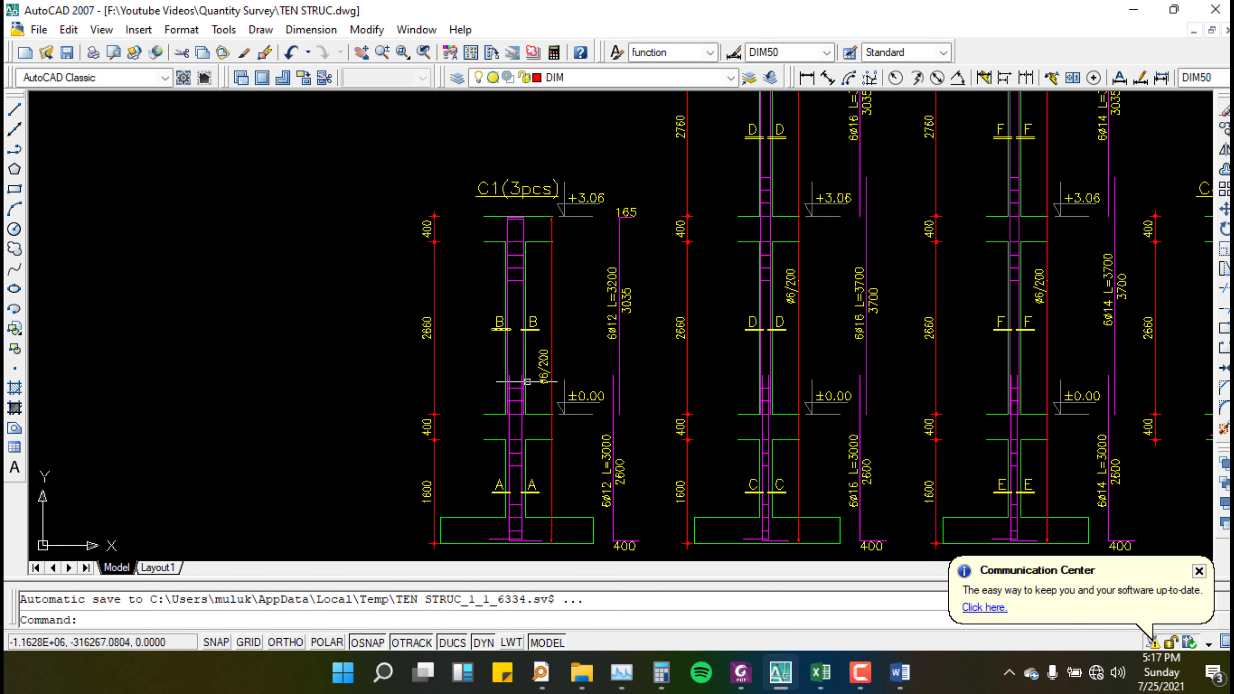
pyautogui.click(1114, 627)
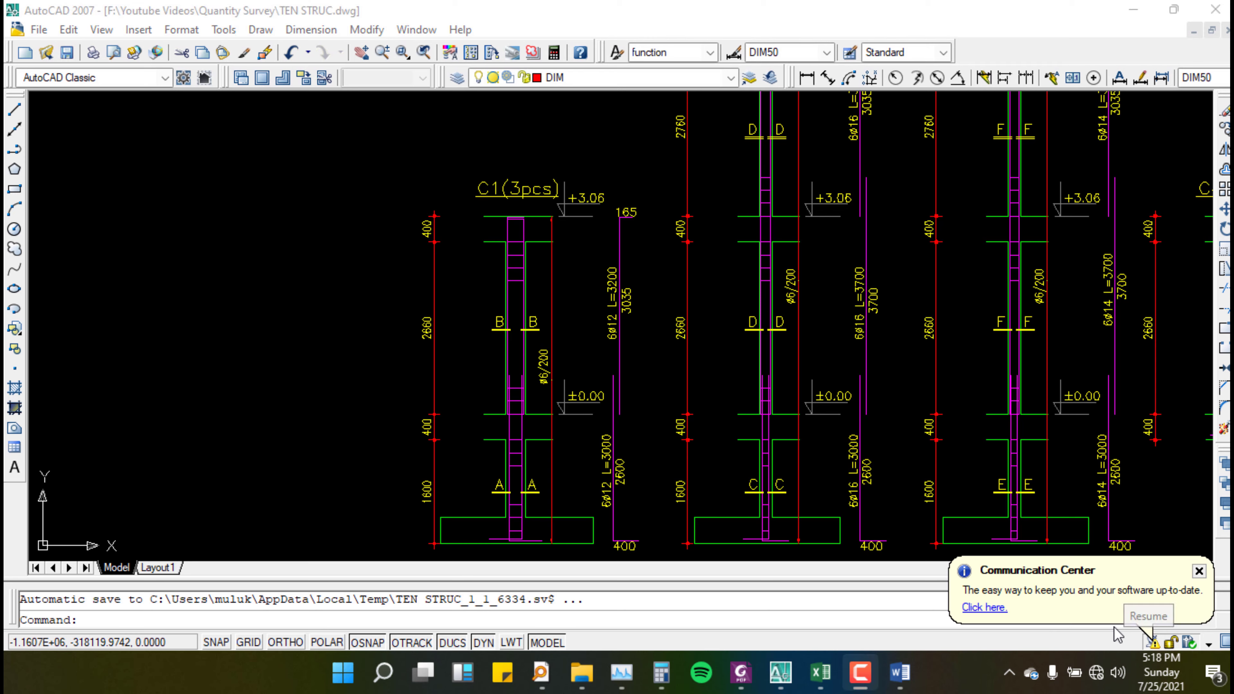
pyautogui.click(465, 7)
pyautogui.scroll(6, 415, 331)
pyautogui.scroll(-4, 435, 330)
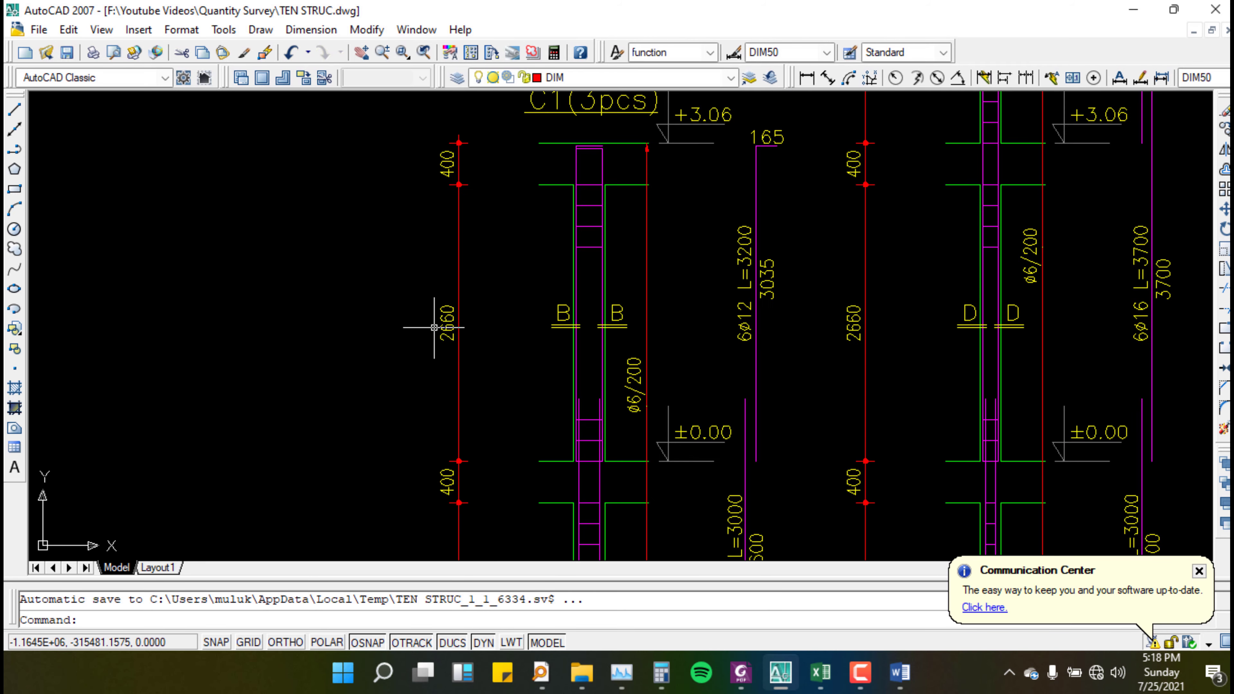
pyautogui.click(1133, 10)
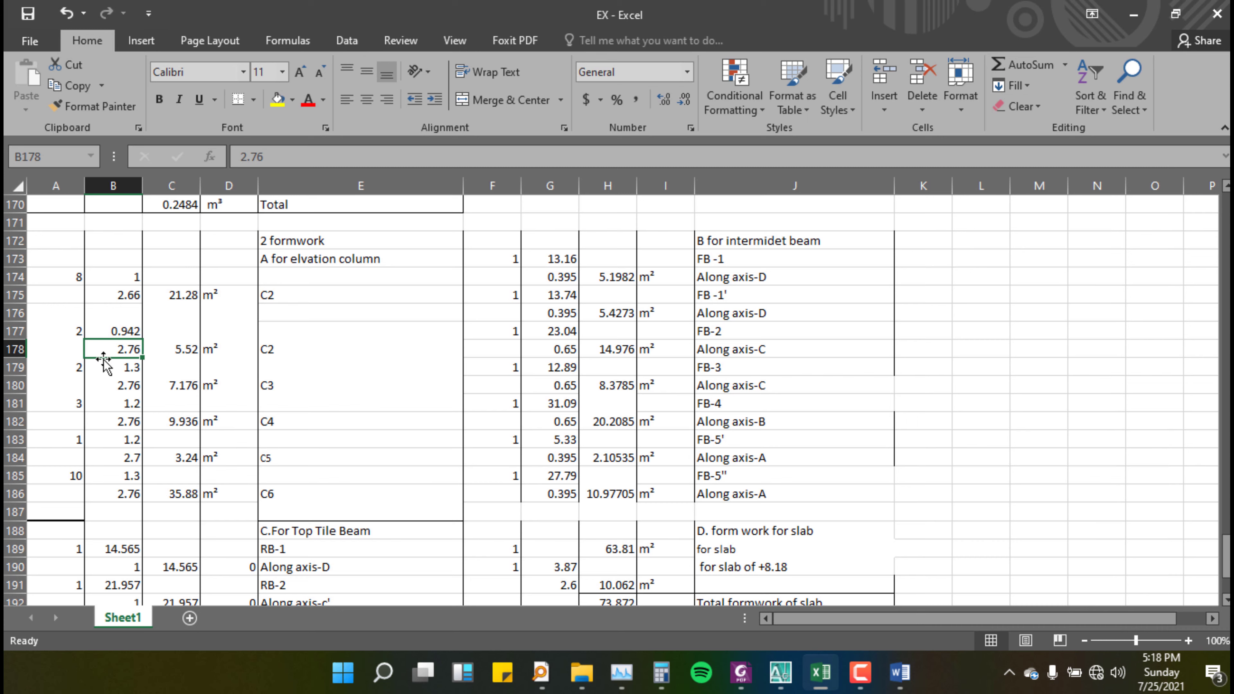
pyautogui.write('2')
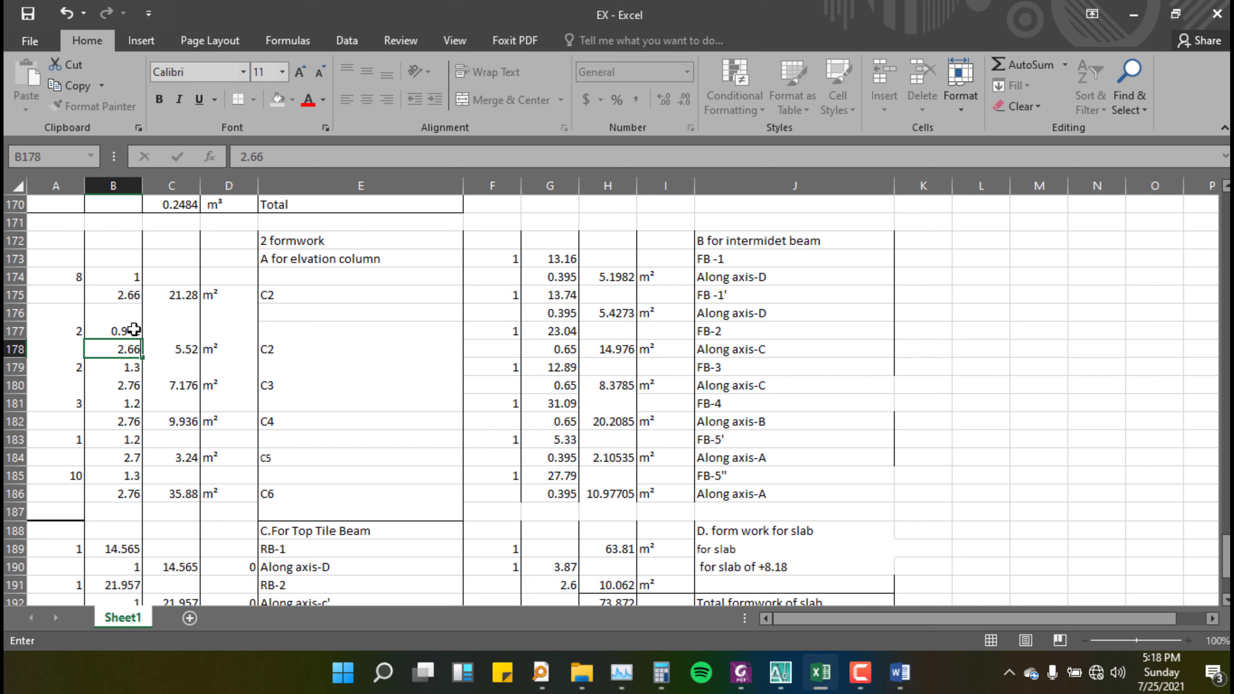
# Step: Replace the area formula in cell C178 with =A177*B177*B178
pyautogui.click(174, 349)
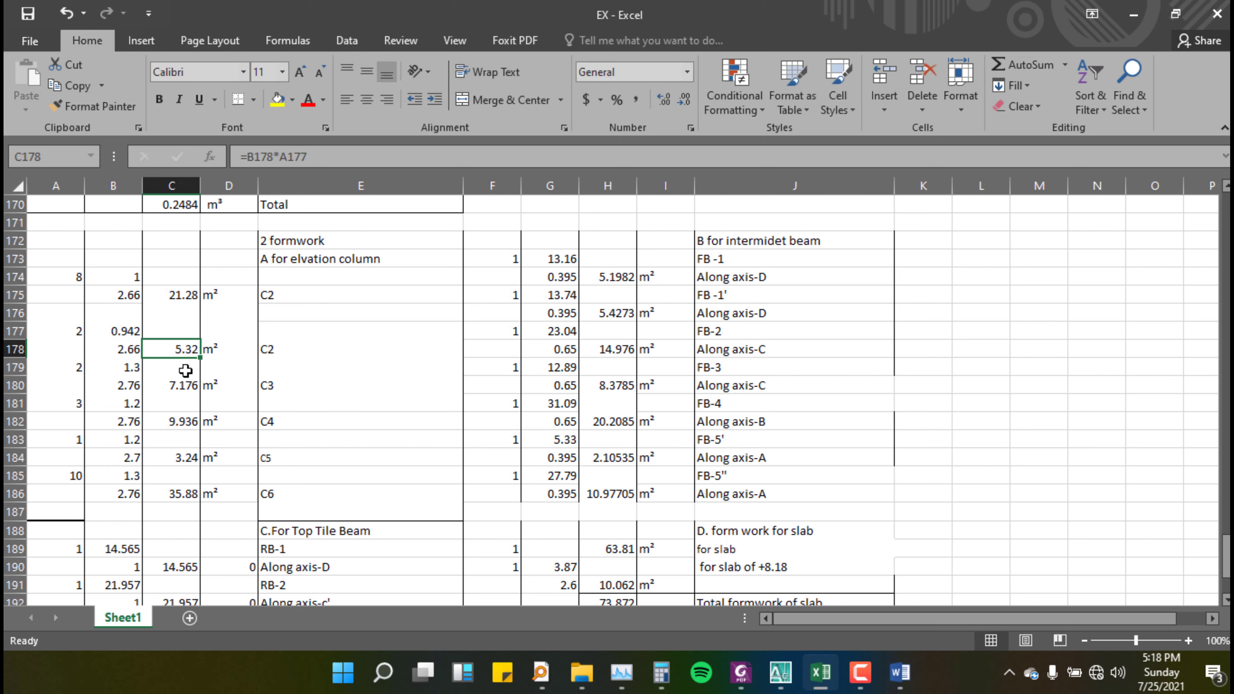
pyautogui.write('=')
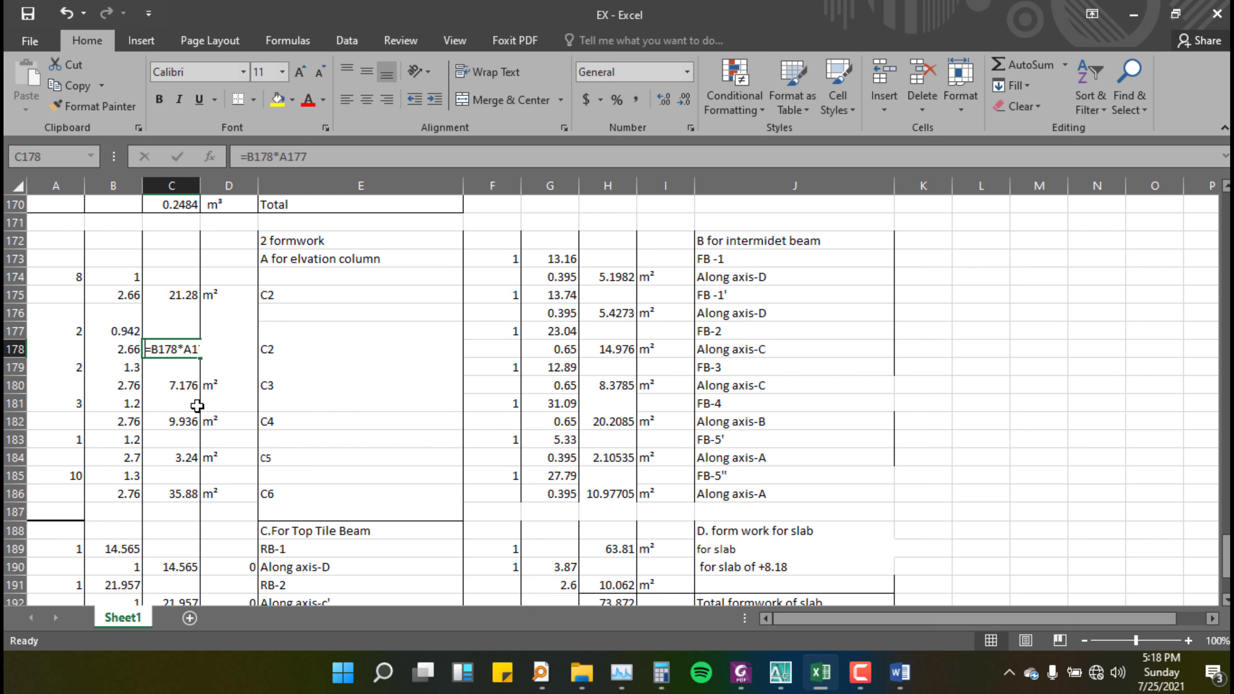
pyautogui.click(76, 333)
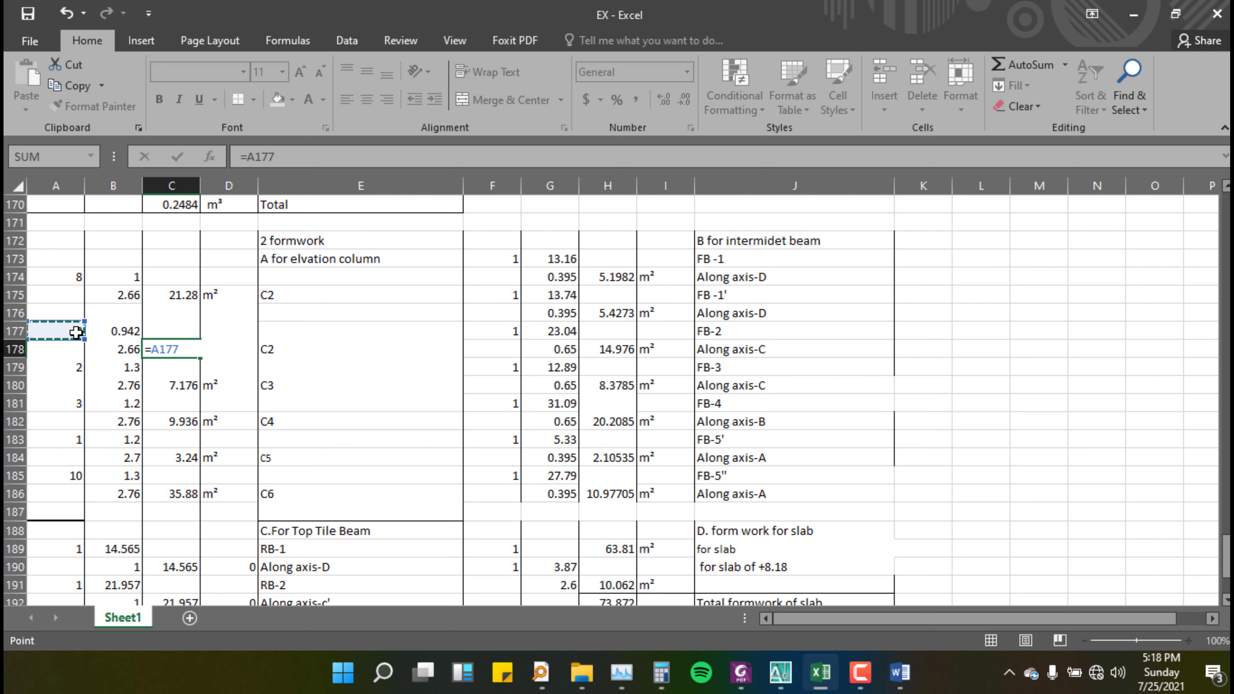
pyautogui.write('*')
pyautogui.click(125, 332)
pyautogui.write('*')
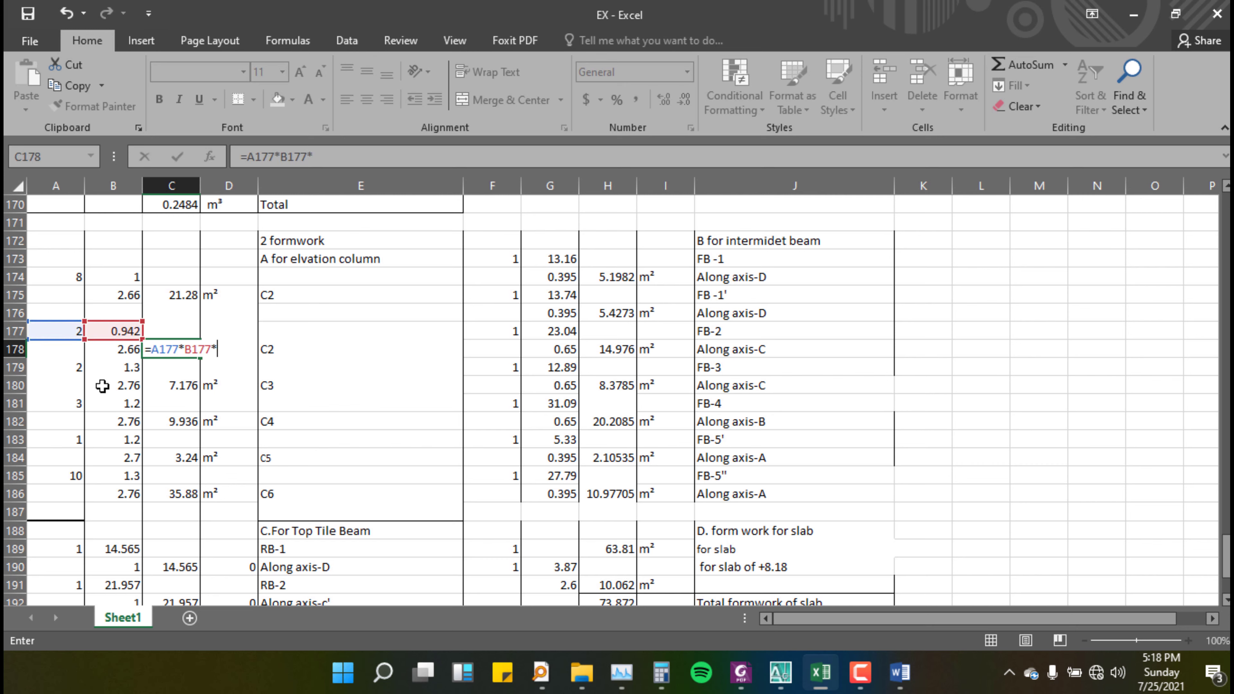
pyautogui.click(108, 349)
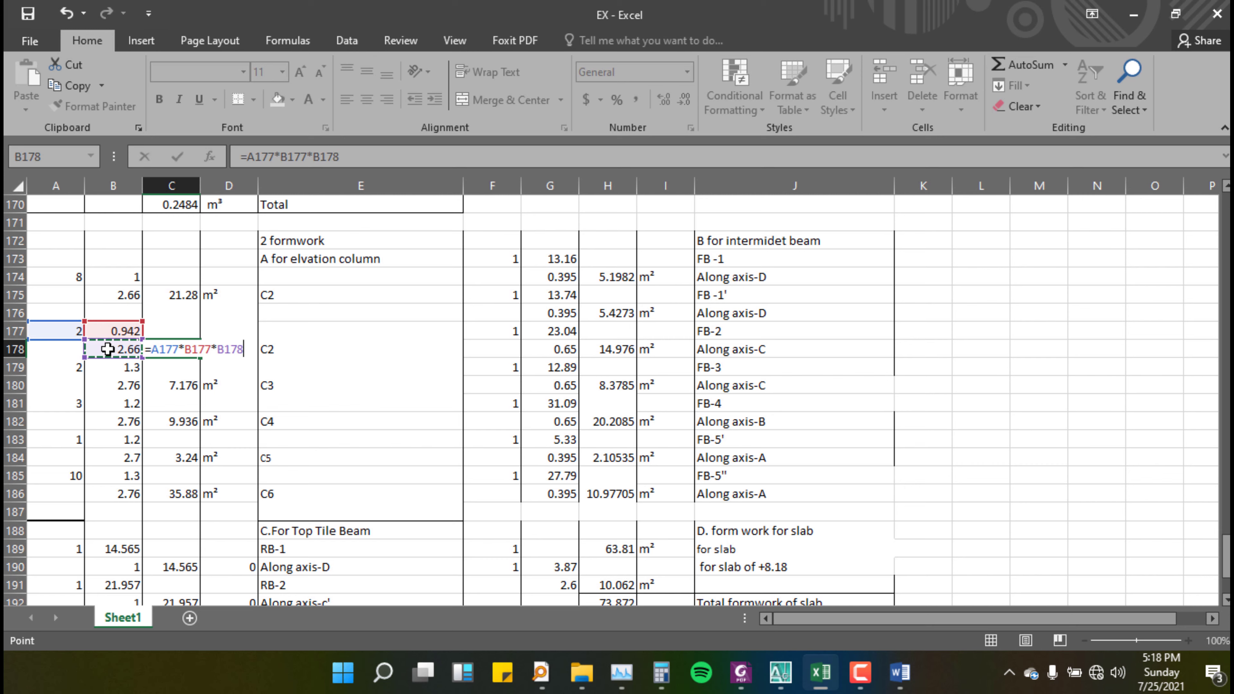
pyautogui.press('Return')
pyautogui.click(166, 351)
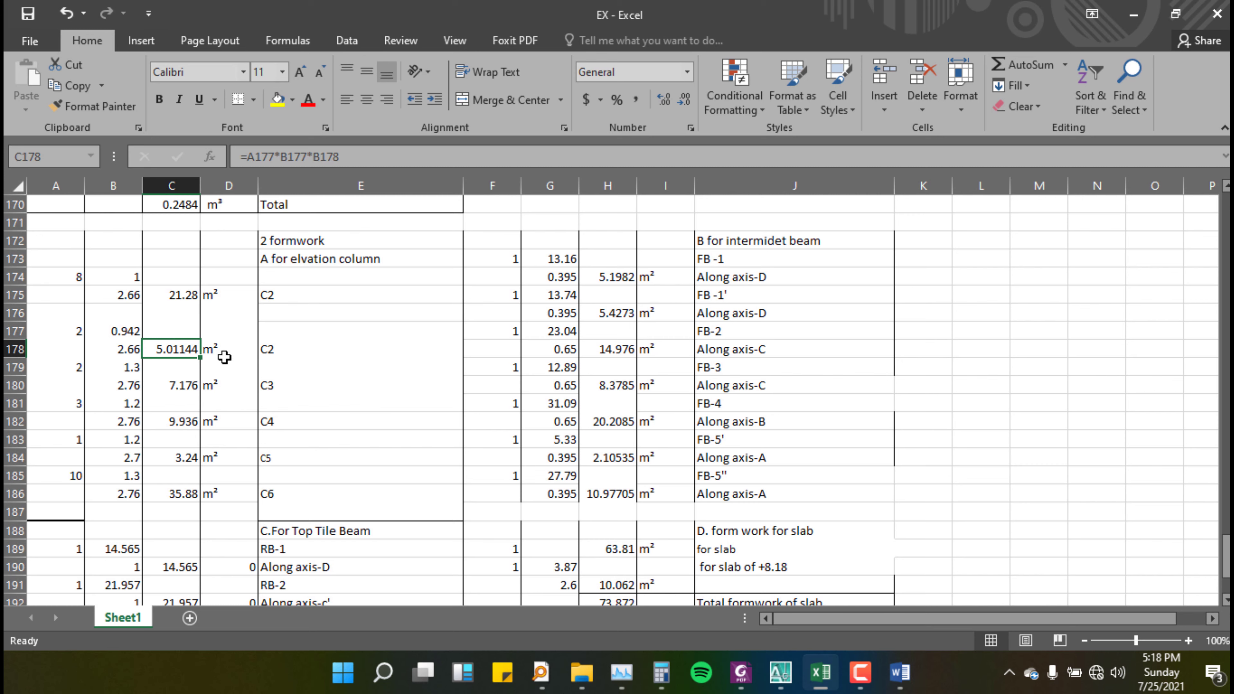
# Step: Relabel the entry in cell E178 as "C1 For circular column"
pyautogui.doubleClick(305, 347)
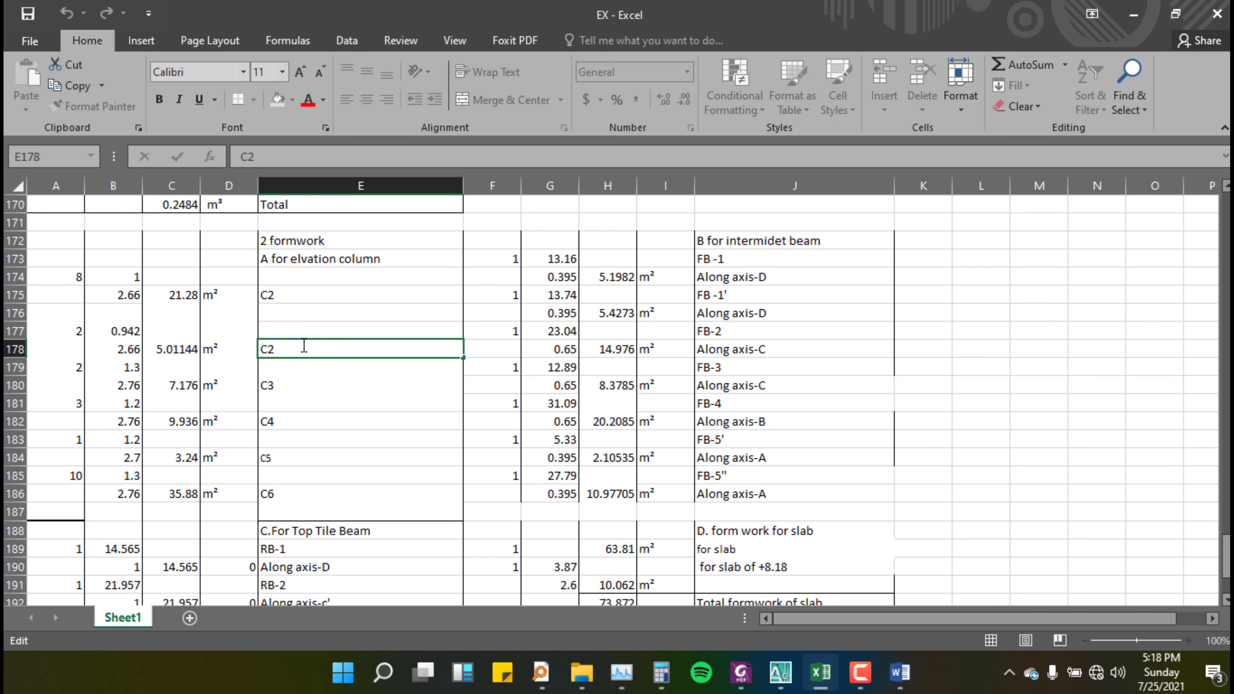
pyautogui.press('BackSpace')
pyautogui.write('1 For circular column')
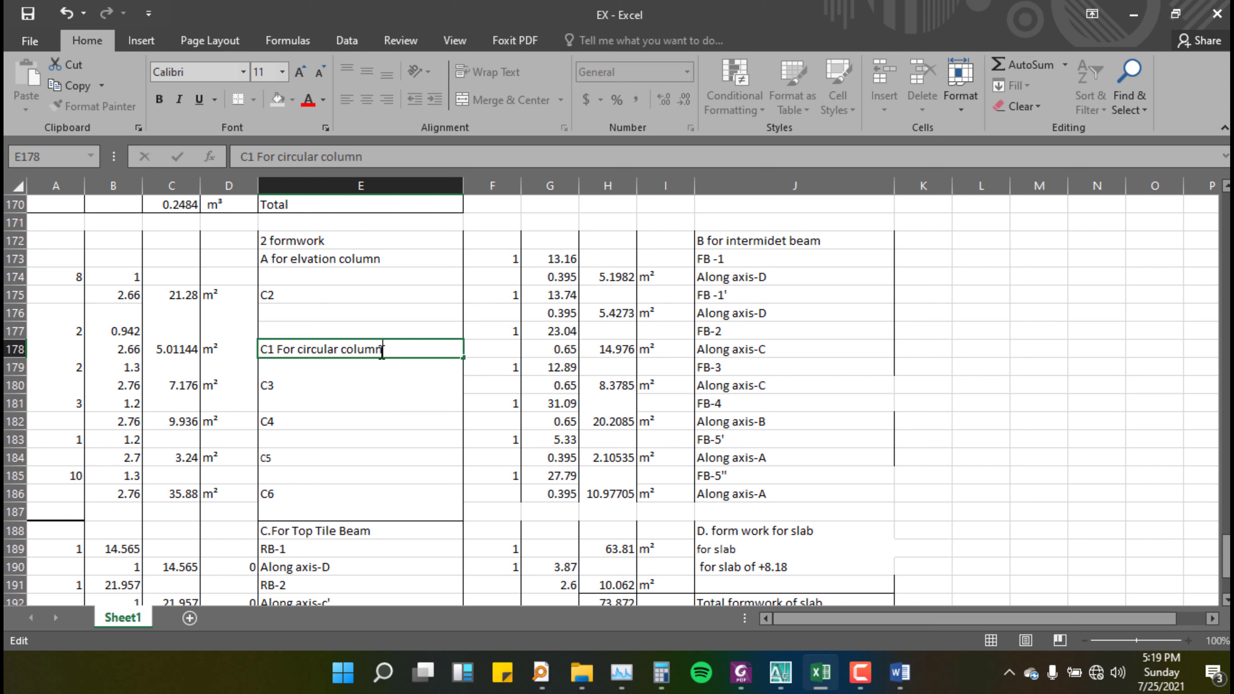
pyautogui.click(330, 364)
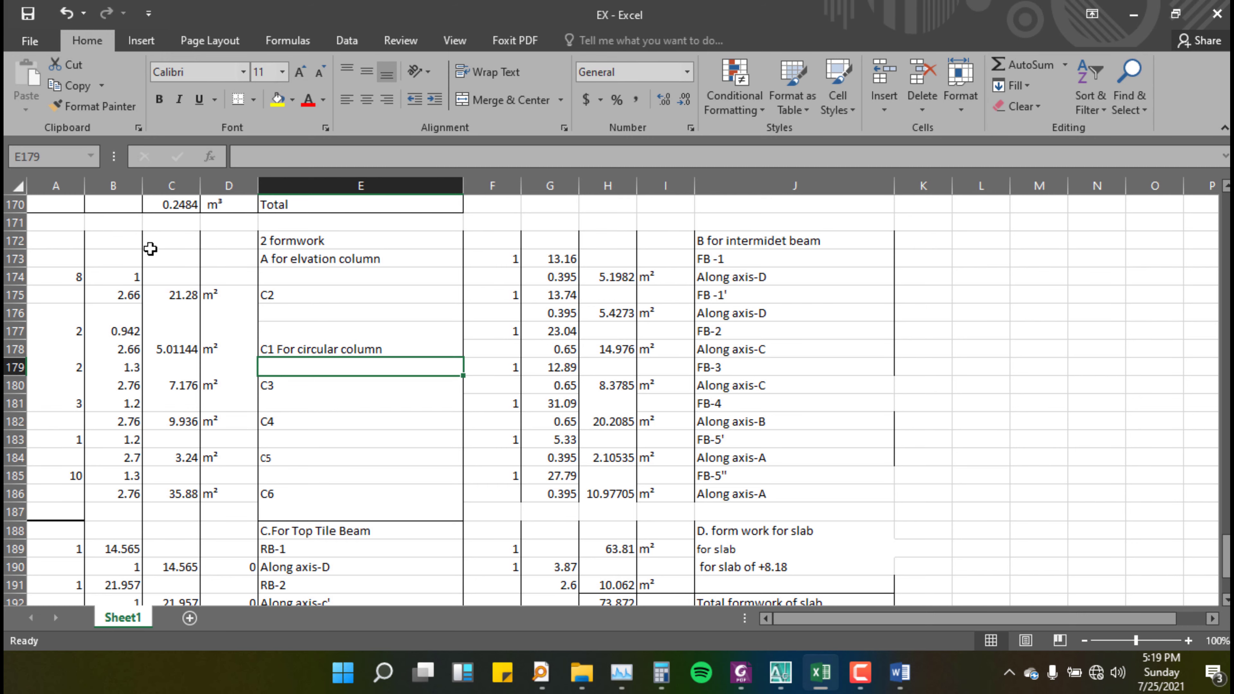
# Step: Total the column formwork areas in cell C187 with =C175+C178+C180+C182+C184+C186
pyautogui.scroll(-1, 264, 314)
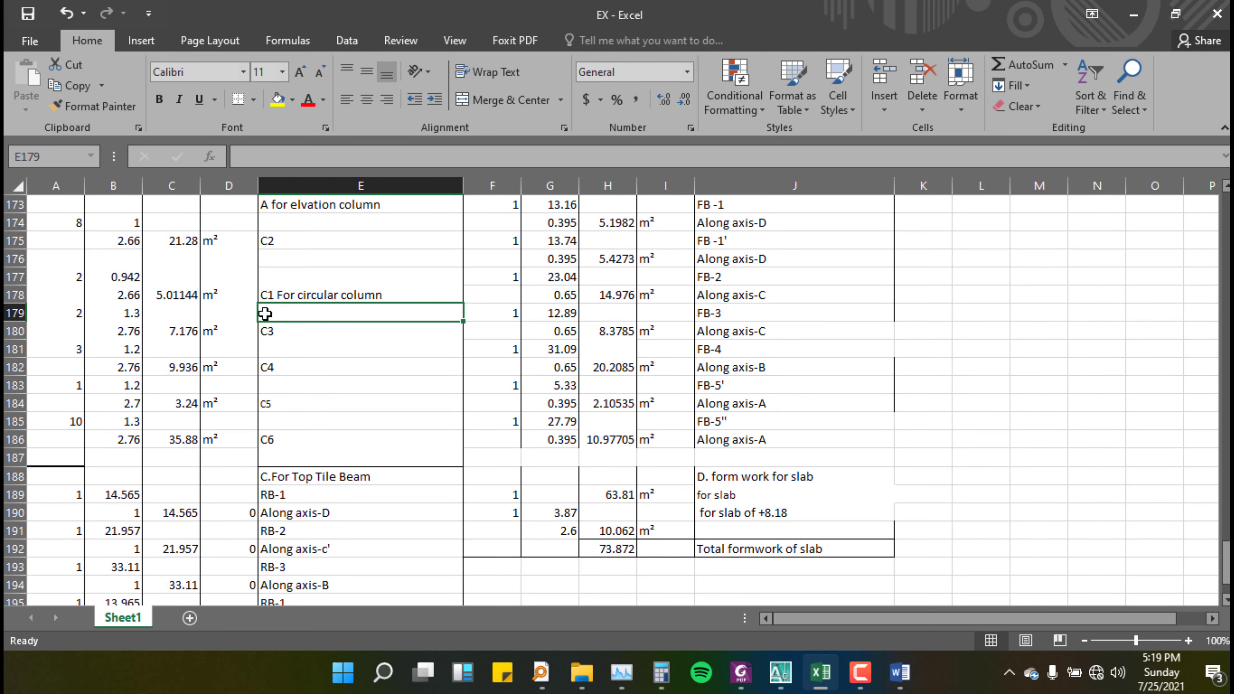
pyautogui.click(158, 460)
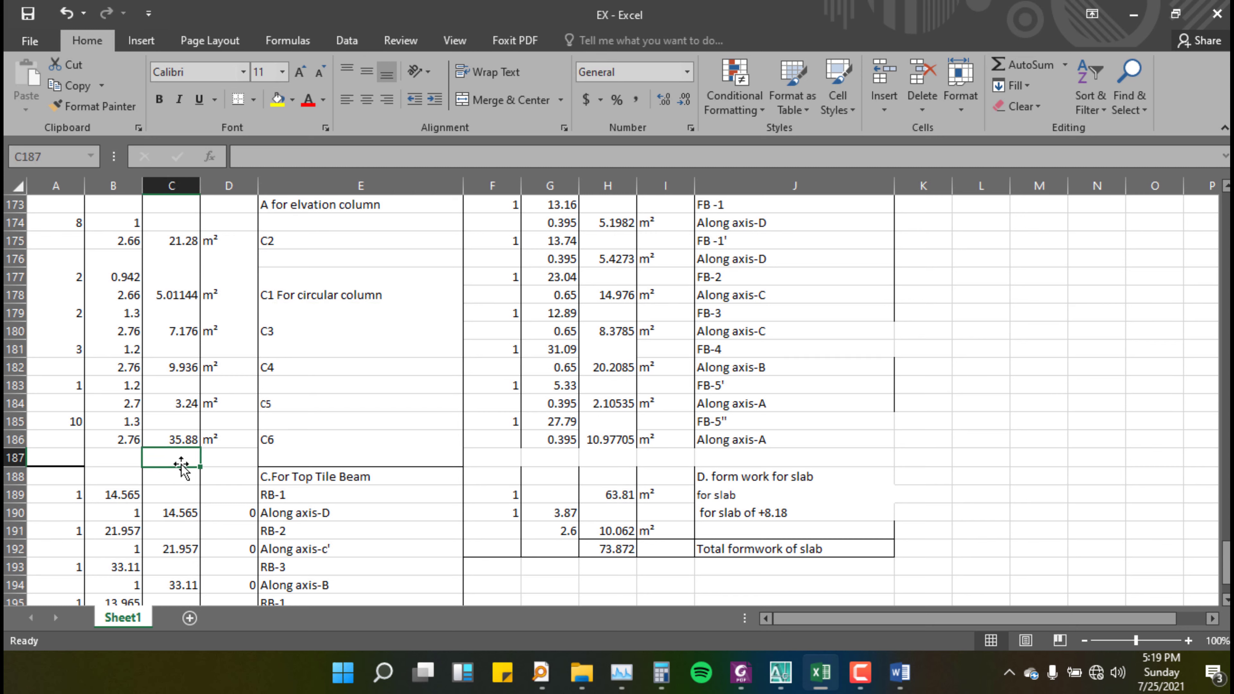
pyautogui.write('=')
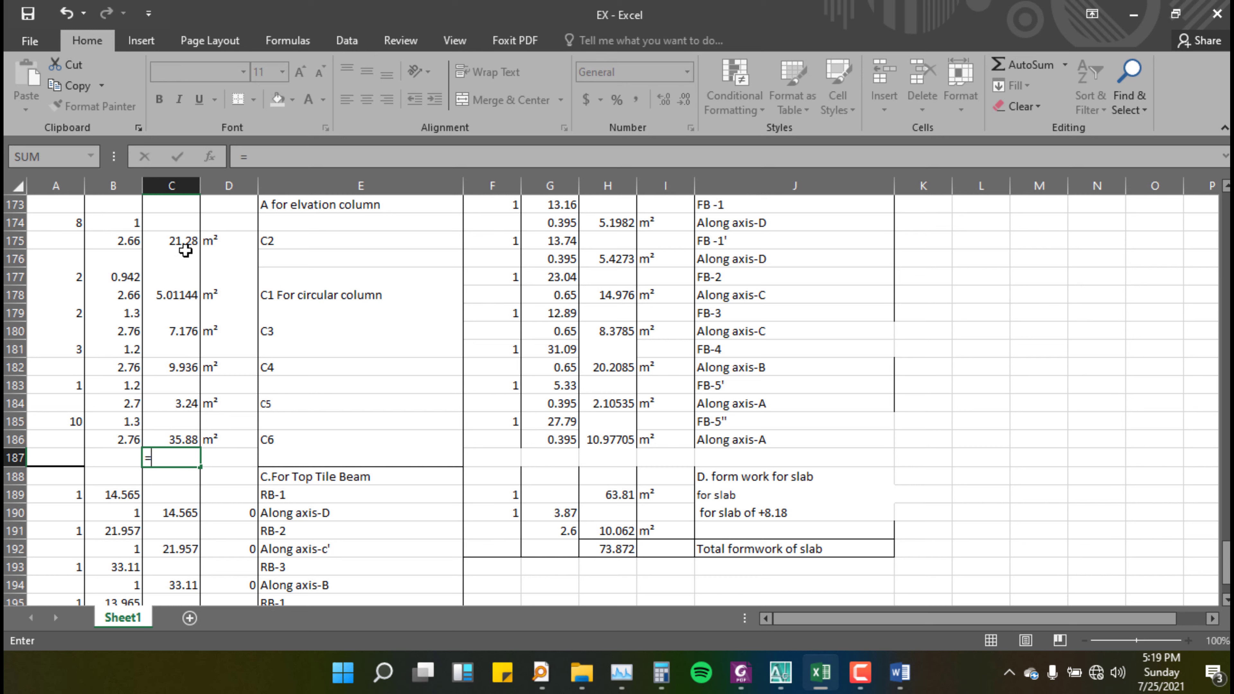
pyautogui.click(185, 250)
pyautogui.write('+')
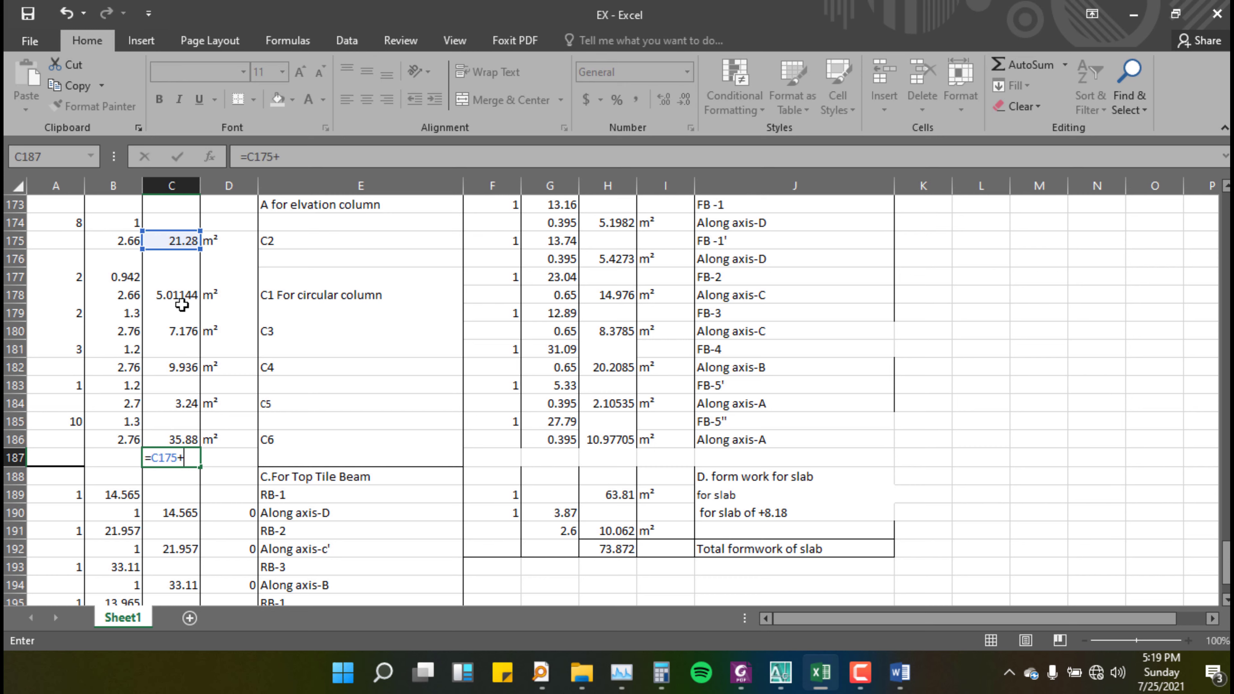
pyautogui.click(177, 297)
pyautogui.write('+')
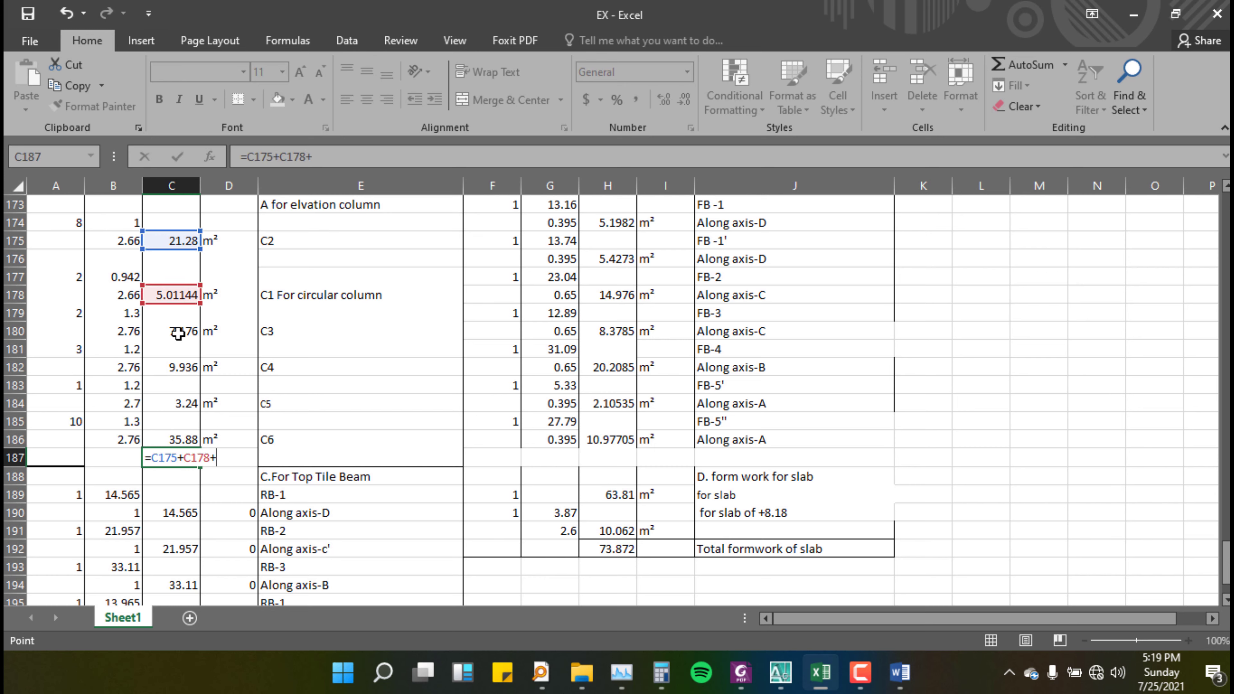
pyautogui.click(178, 334)
pyautogui.write('+')
pyautogui.click(175, 368)
pyautogui.write('+')
pyautogui.click(173, 405)
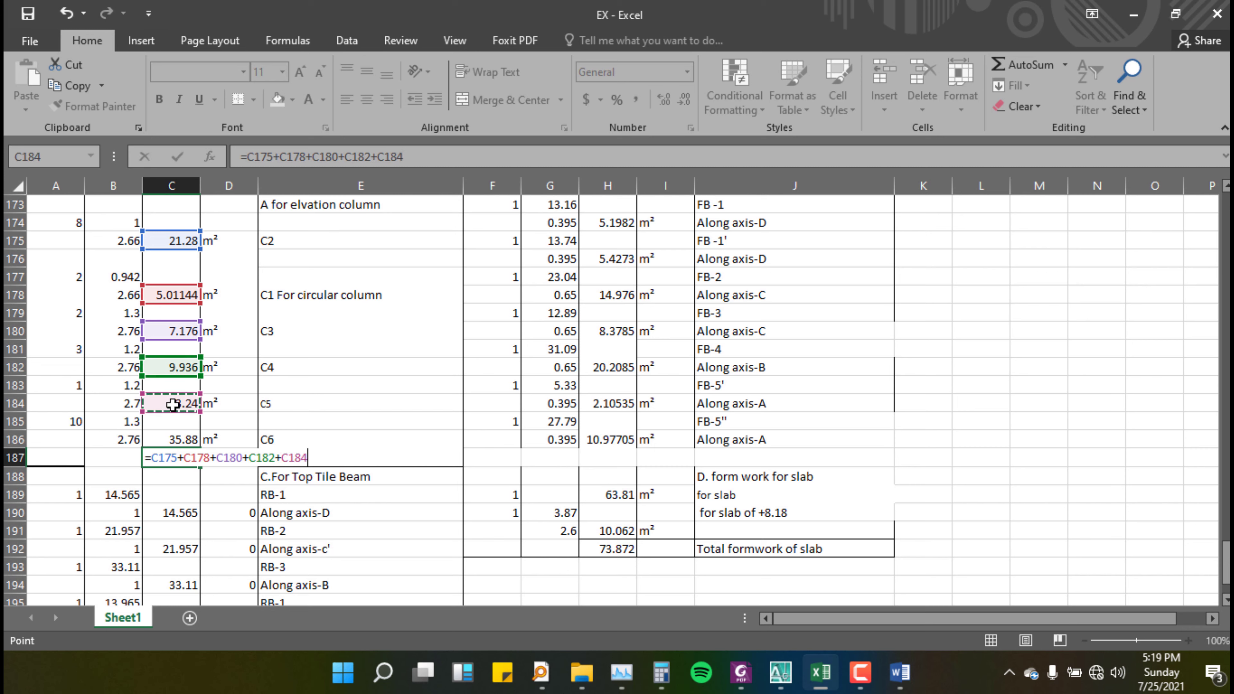
pyautogui.write('+')
pyautogui.click(174, 439)
pyautogui.press('Return')
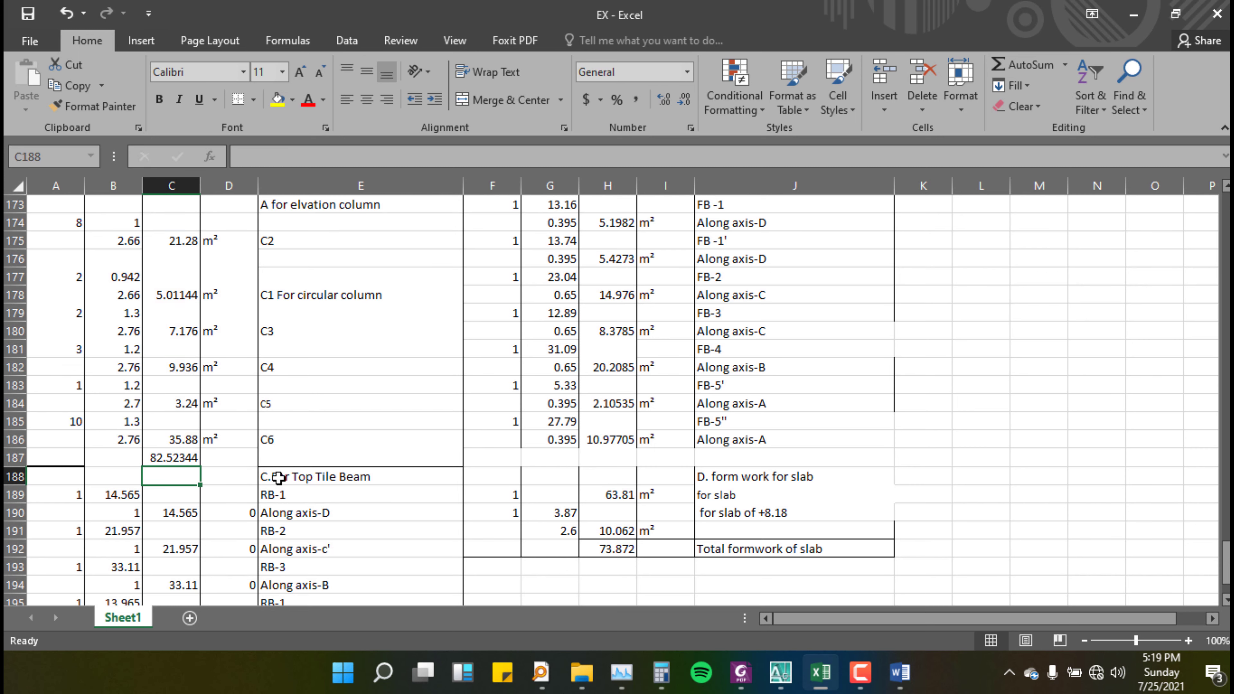
# Step: Label cell E187 as "Total" and bring the area unit into D187 with =D186
pyautogui.click(294, 459)
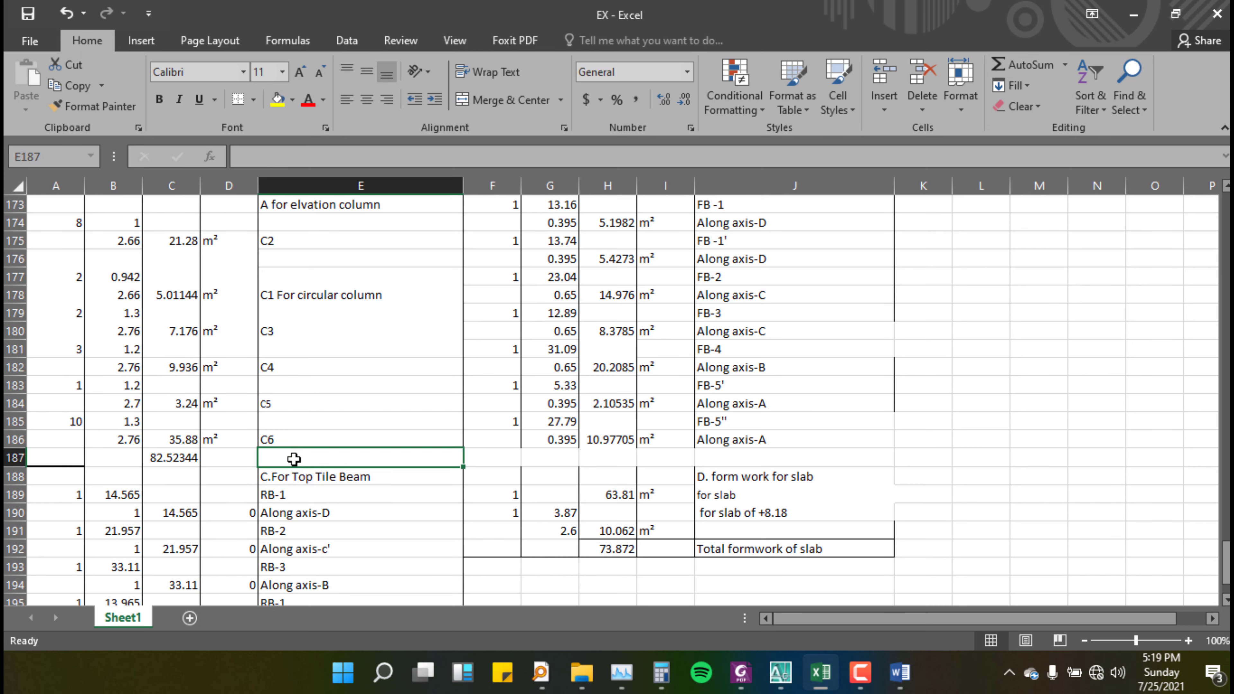
pyautogui.write('Total')
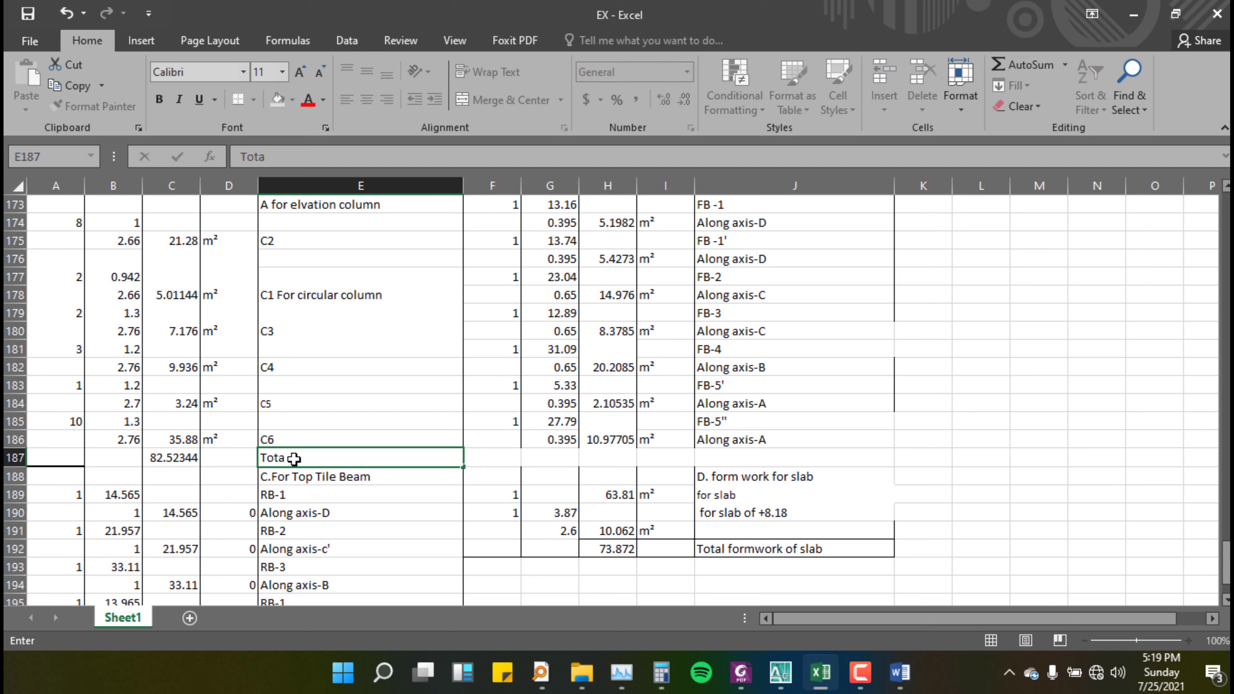
pyautogui.click(236, 453)
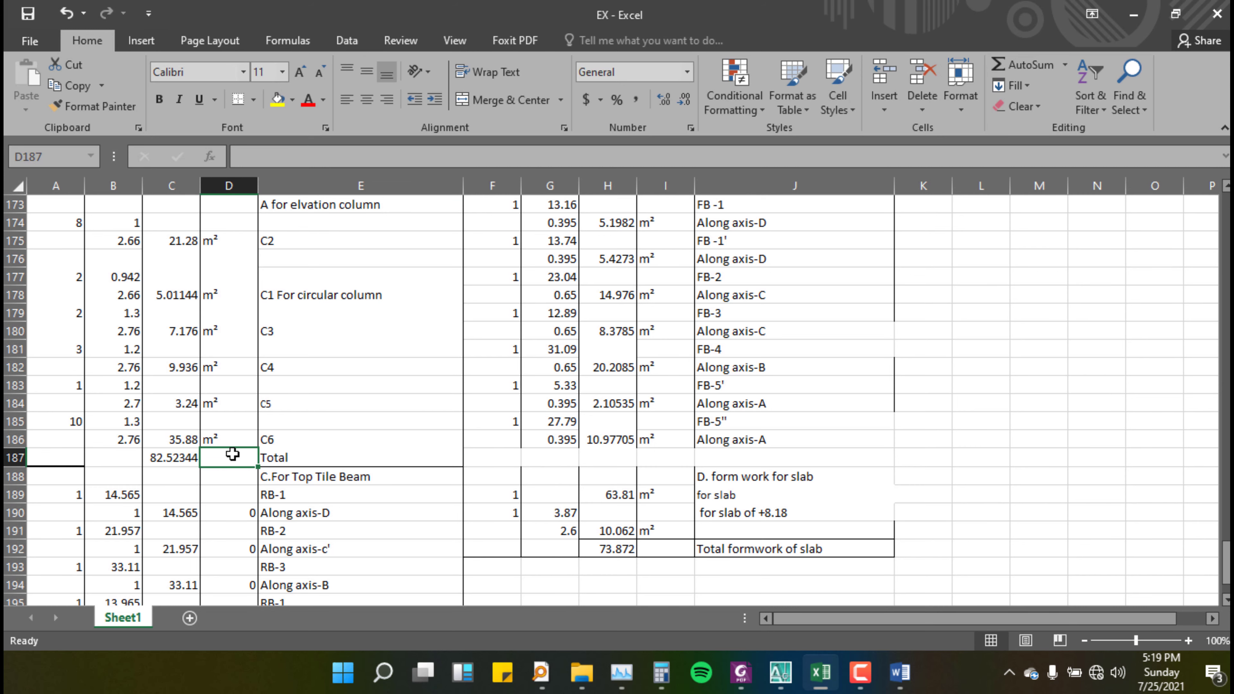
pyautogui.write('=')
pyautogui.click(217, 441)
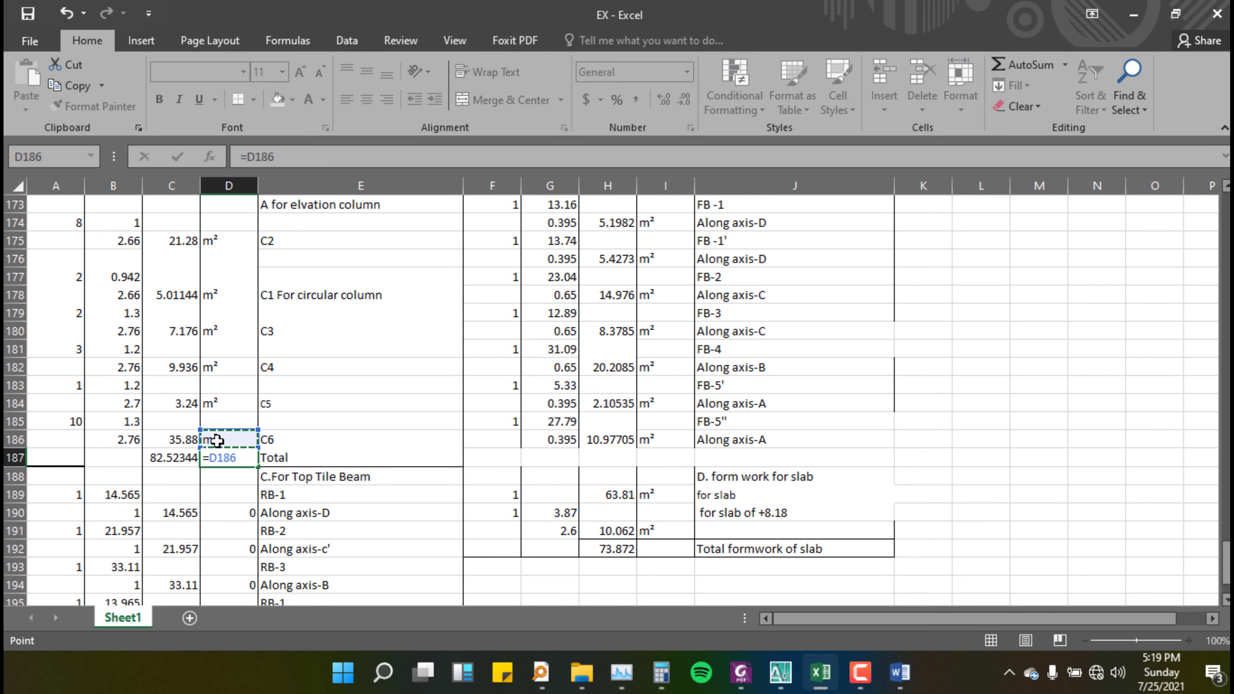
pyautogui.press('Return')
# Step: Highlight the column formwork total in cell C187 with a light blue theme fill
pyautogui.click(174, 458)
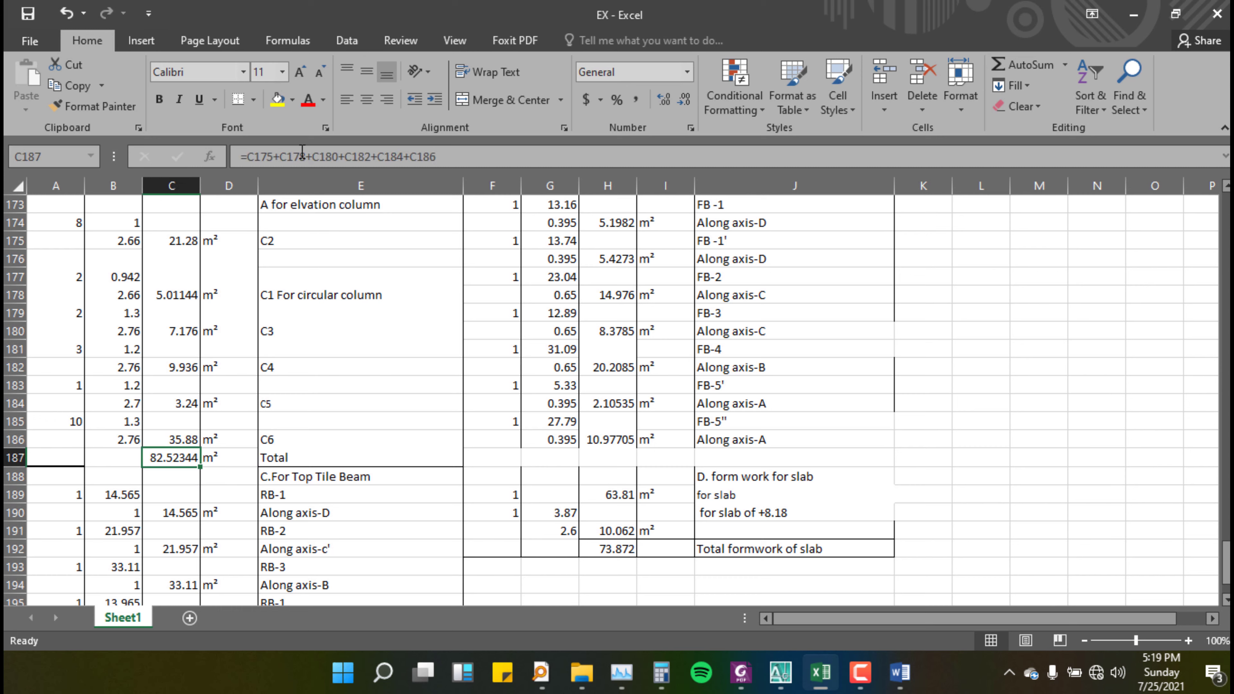
pyautogui.click(293, 99)
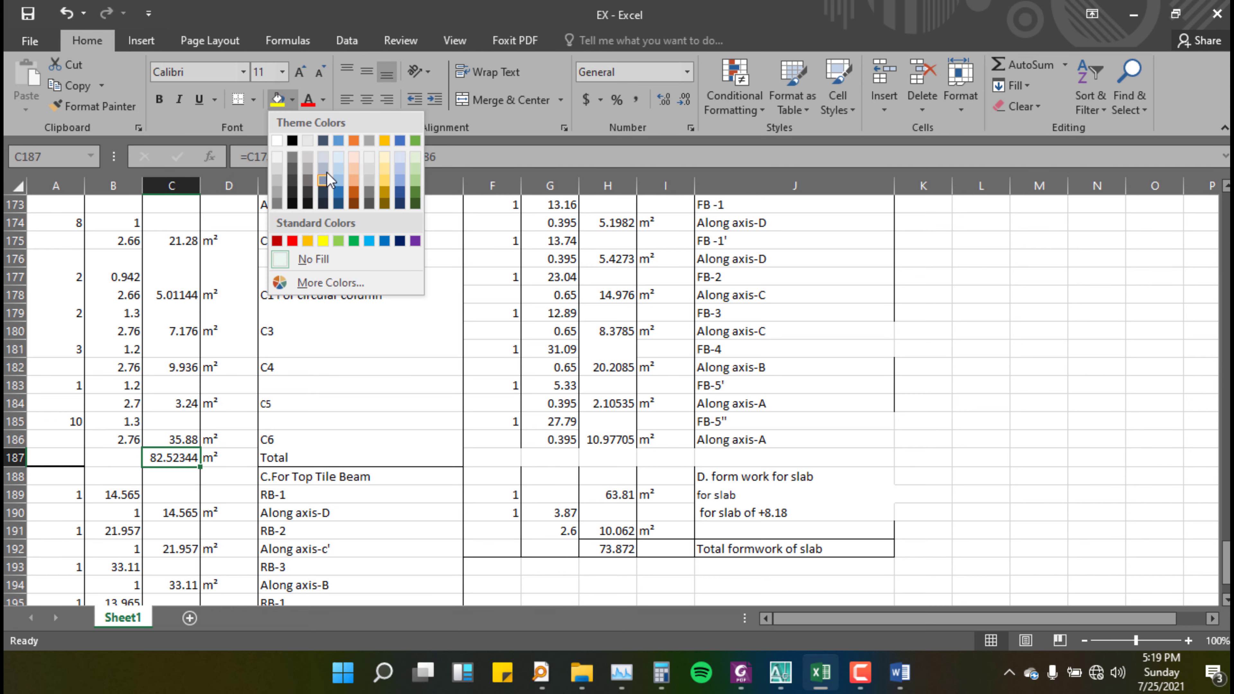
pyautogui.click(339, 180)
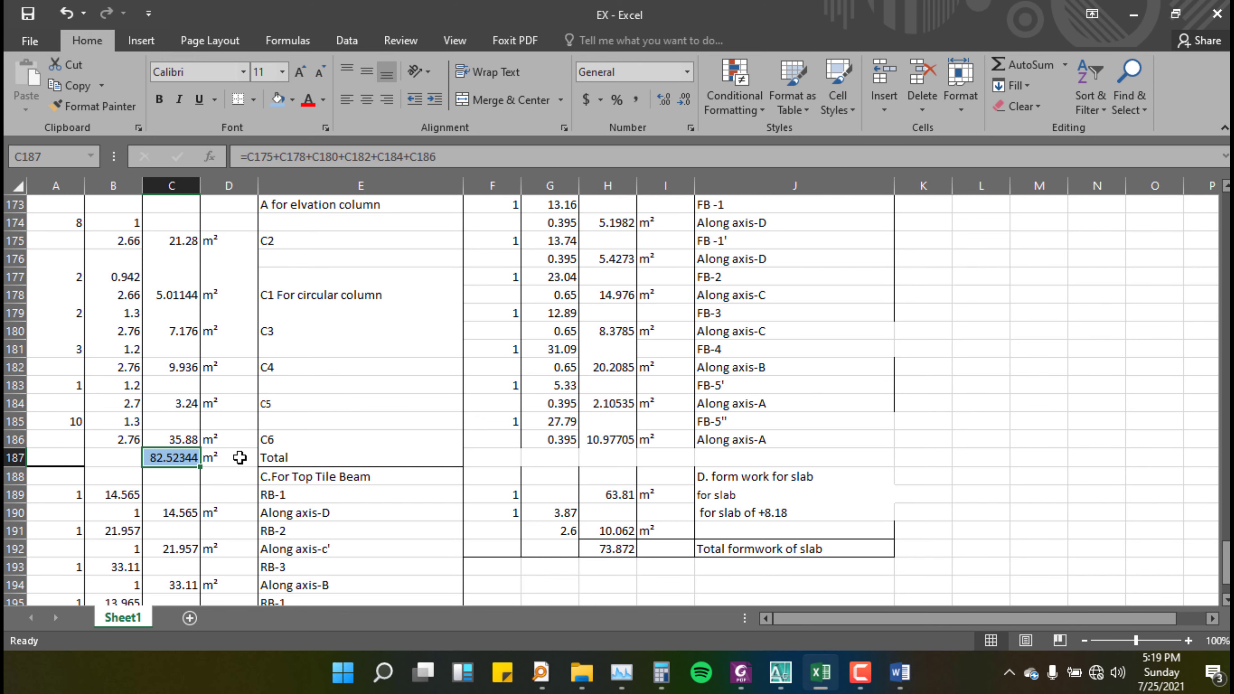
pyautogui.scroll(1, 239, 458)
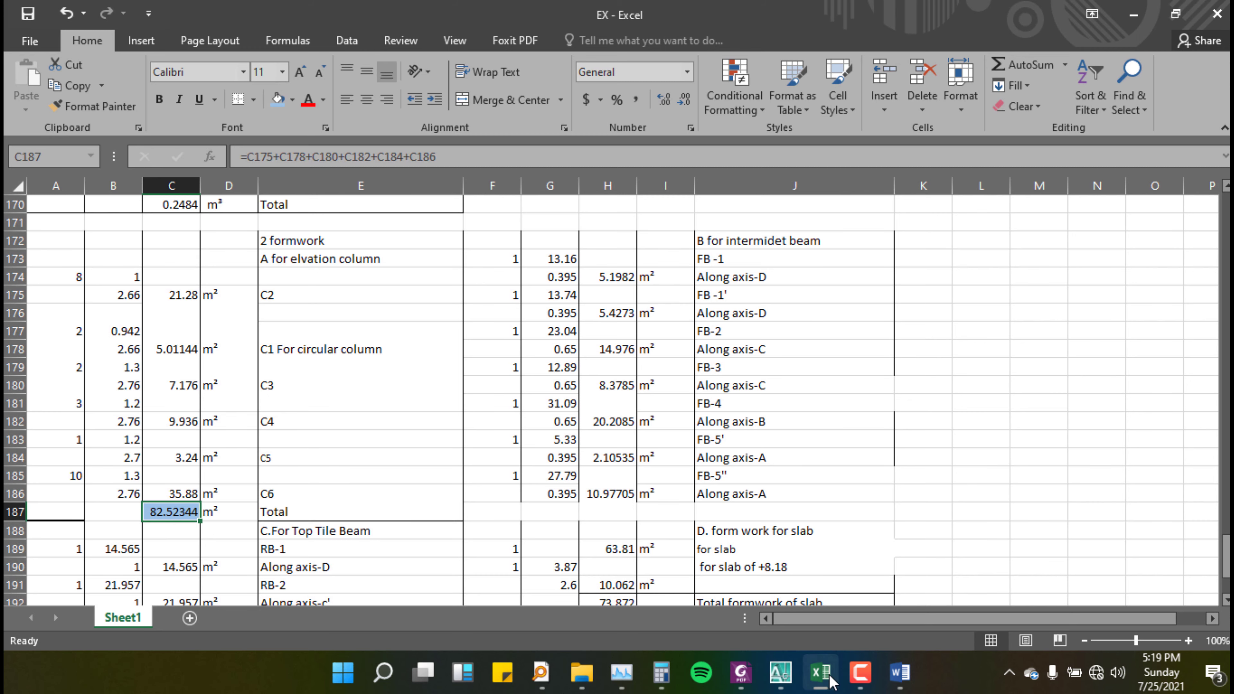
# Step: Switch to AutoCAD, examine the C1 to C4 column elevations, and minimize the open windows to the desktop
pyautogui.click(784, 678)
pyautogui.scroll(-8, 449, 243)
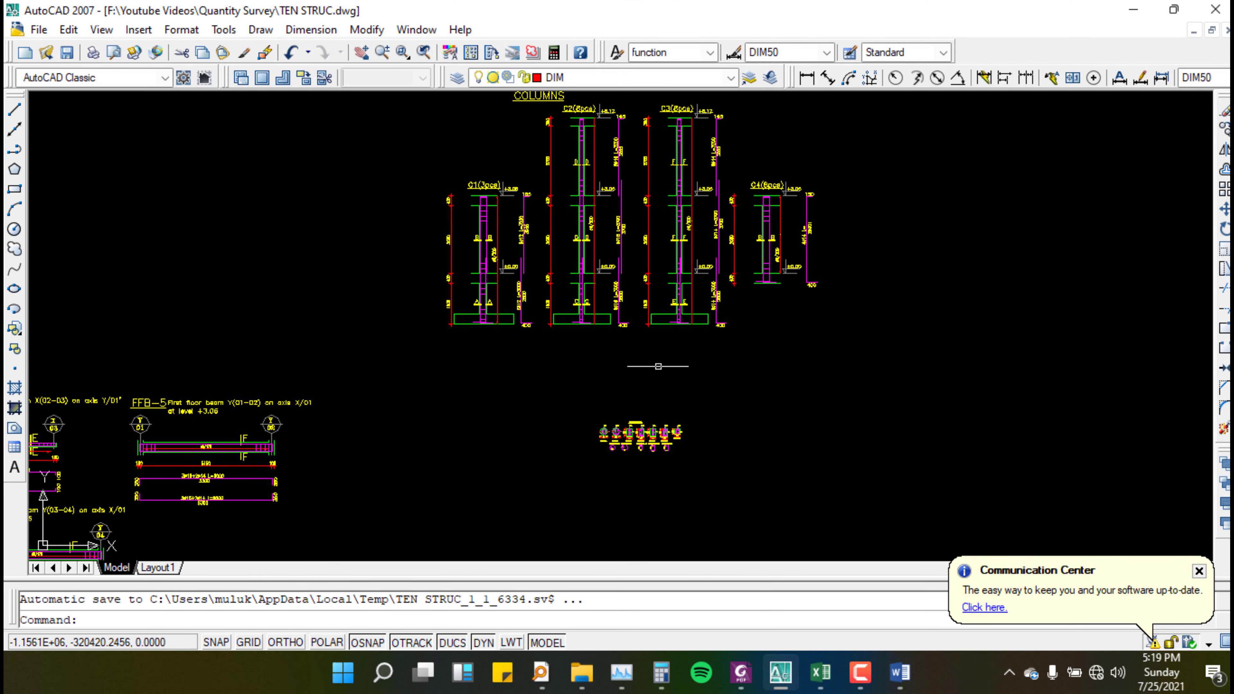
pyautogui.scroll(5, 658, 151)
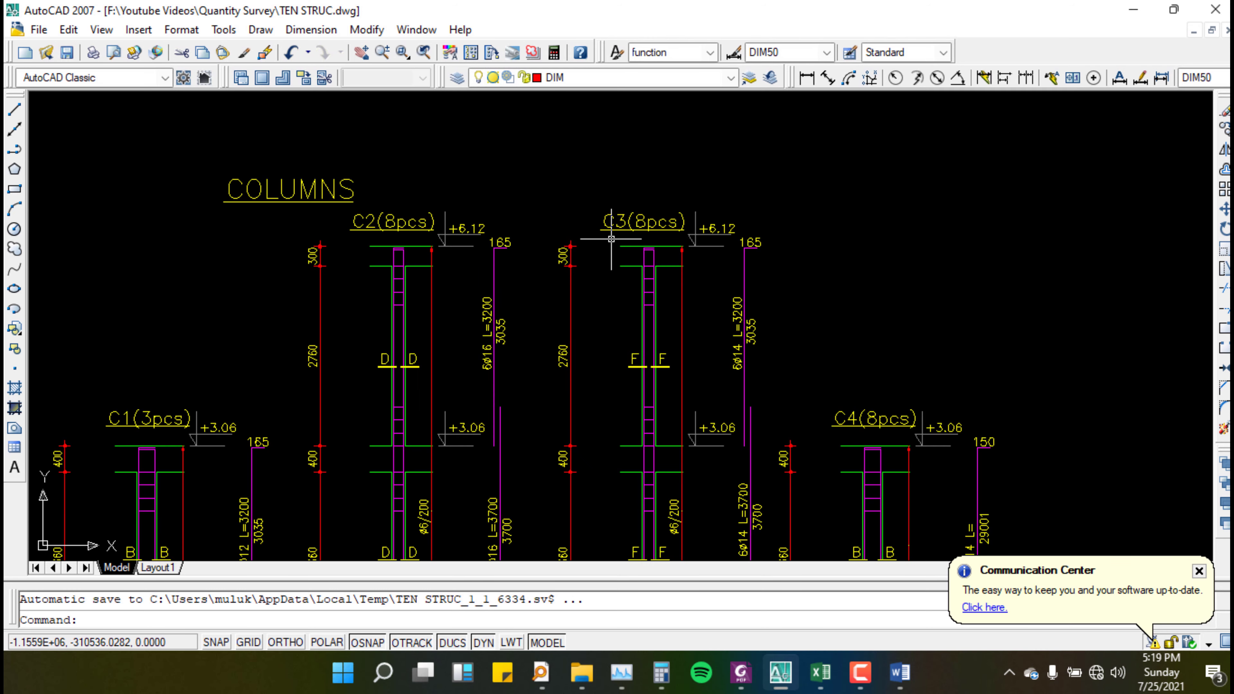
pyautogui.scroll(-6, 612, 240)
pyautogui.scroll(5, 788, 364)
pyautogui.scroll(-5, 788, 364)
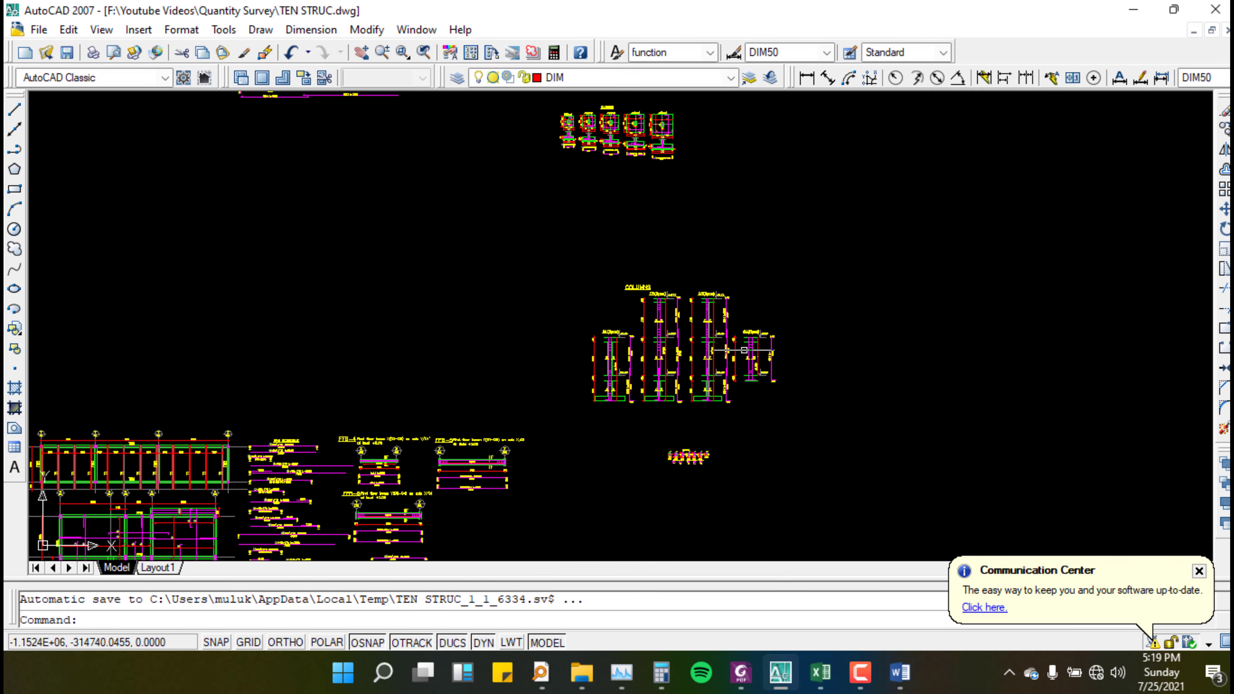
pyautogui.scroll(5, 746, 341)
pyautogui.scroll(-4, 556, 375)
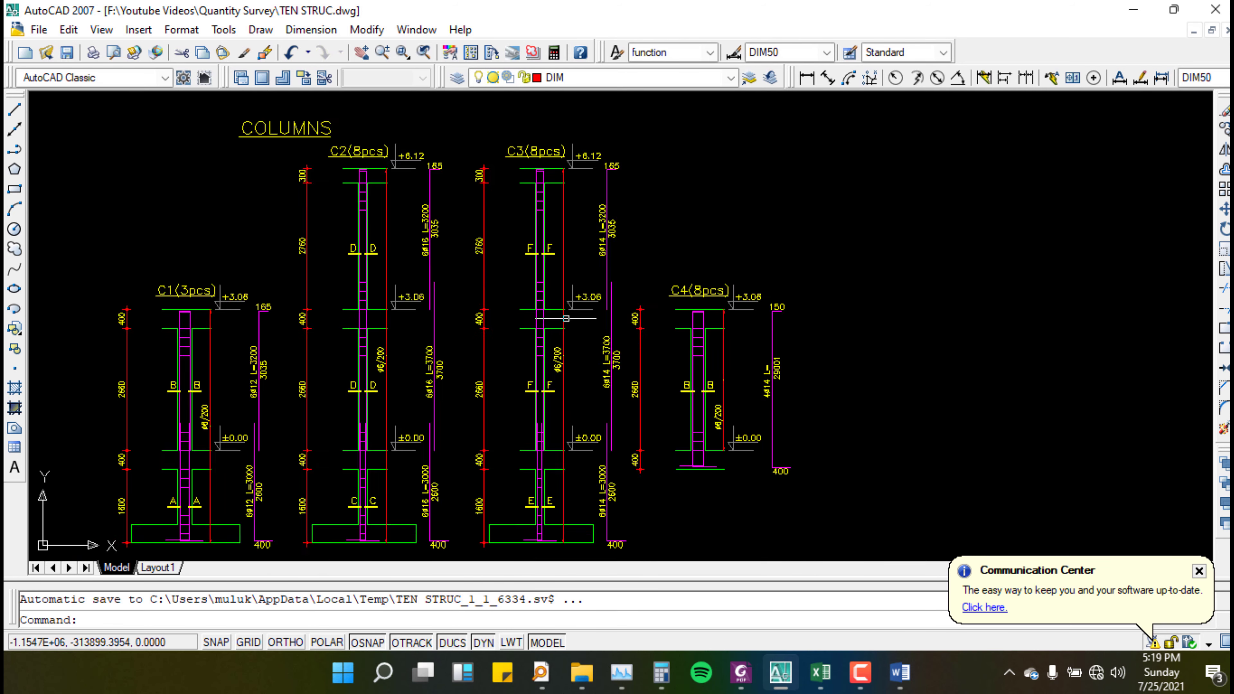
pyautogui.scroll(4, 556, 374)
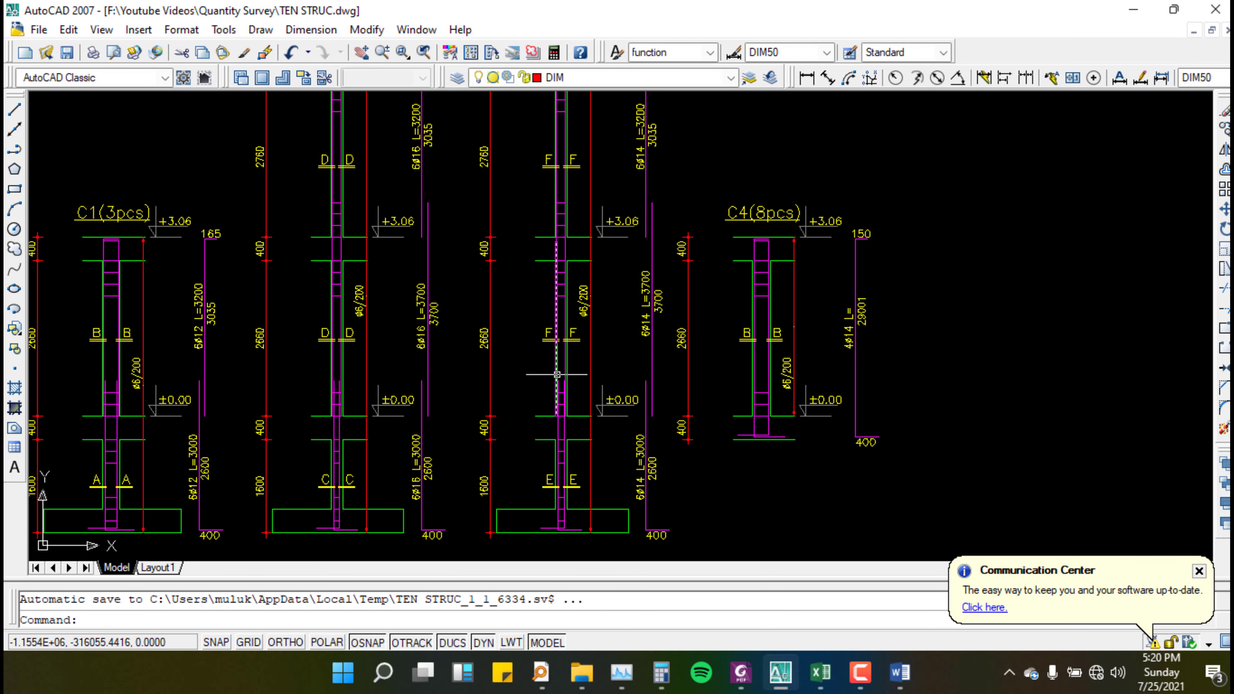
pyautogui.scroll(-5, 630, 453)
pyautogui.scroll(2, 630, 453)
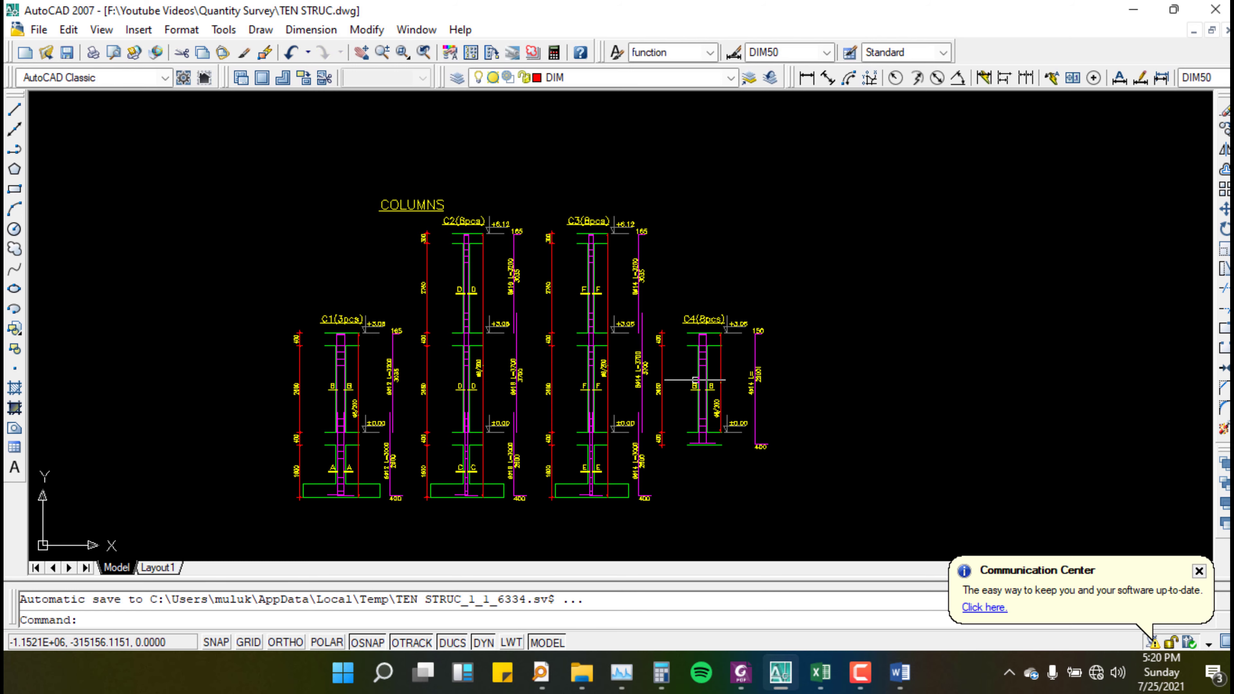
pyautogui.click(1133, 10)
pyautogui.click(1130, 10)
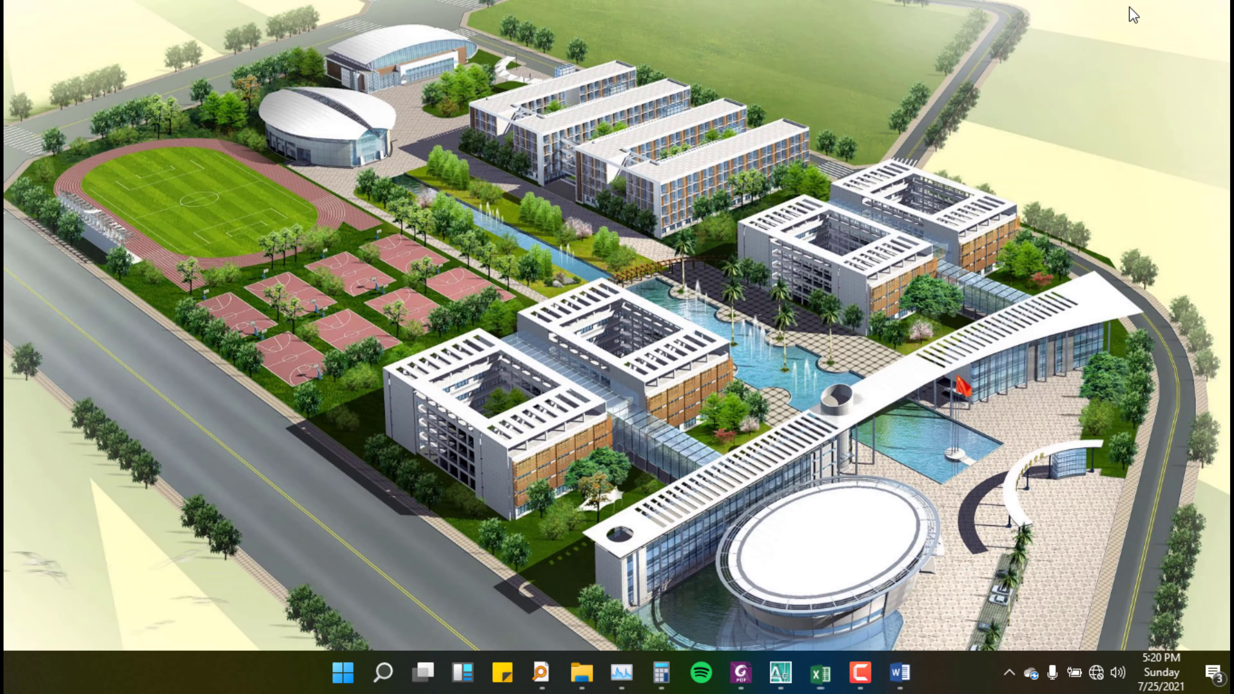